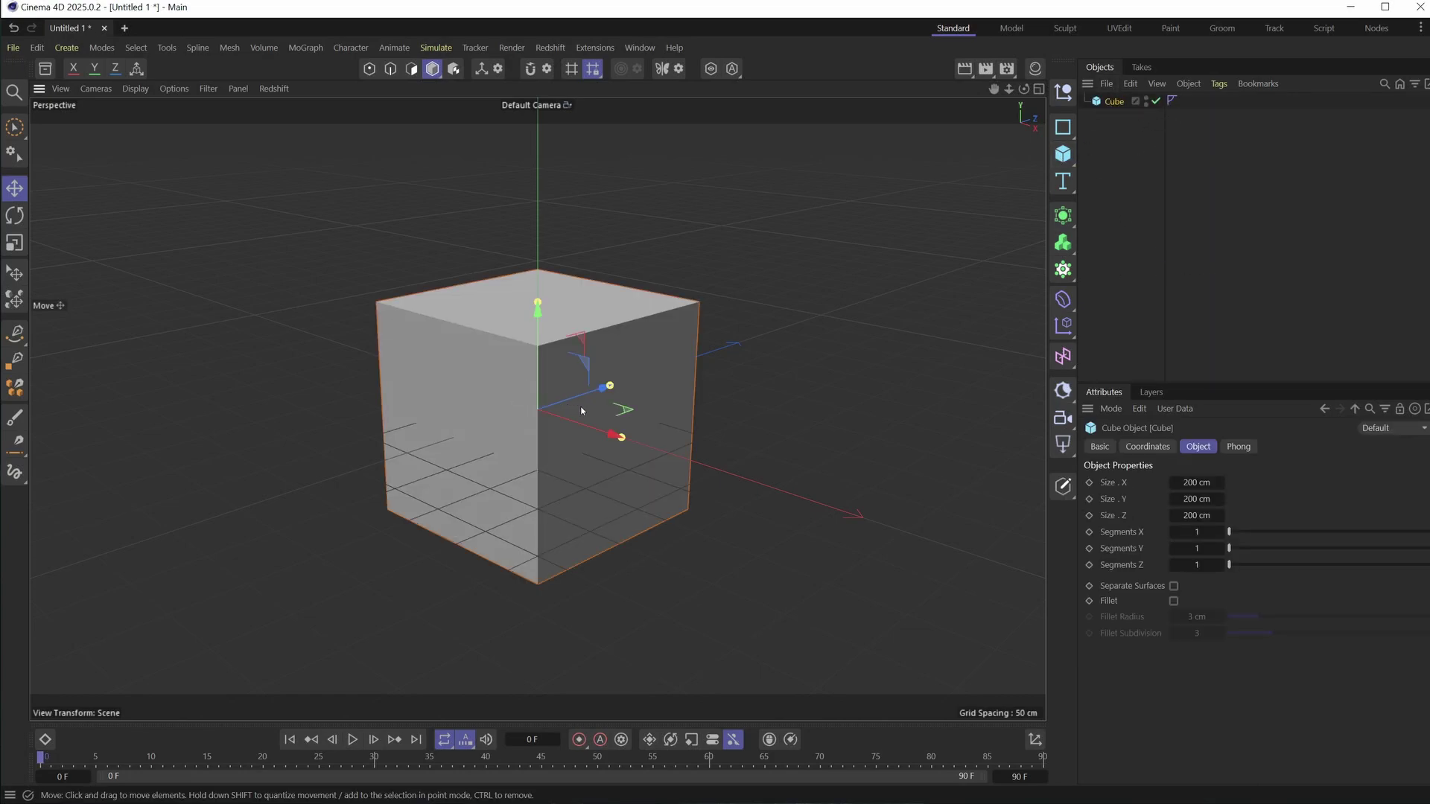
Keyframe the cube's X position at 0 cm on frame 0 and at about 462 cm on frame 90
alt+drag(514, 389, 596, 380)
alt+right_drag(596, 380, 534, 391)
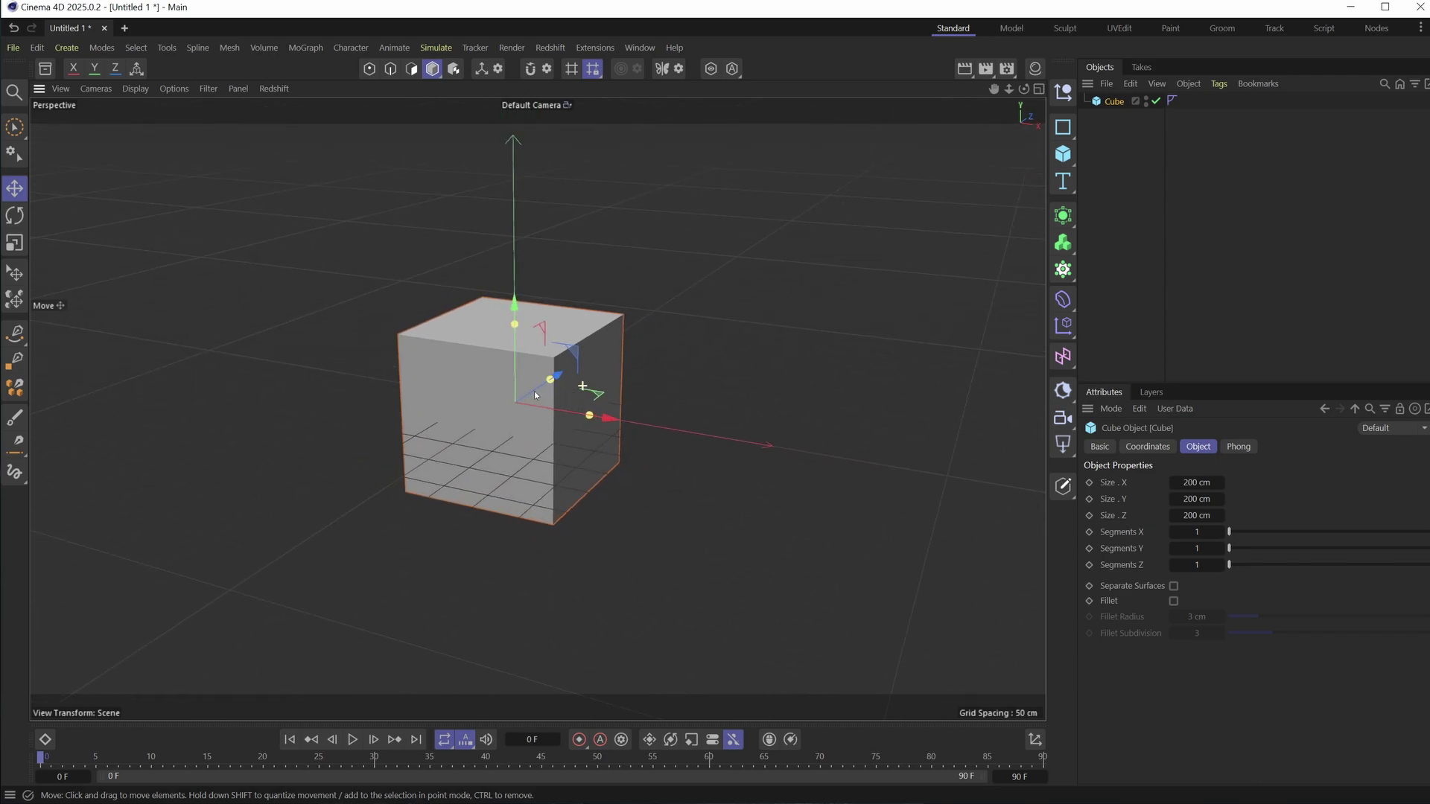
alt+middle_drag(534, 391, 464, 357)
click(1147, 447)
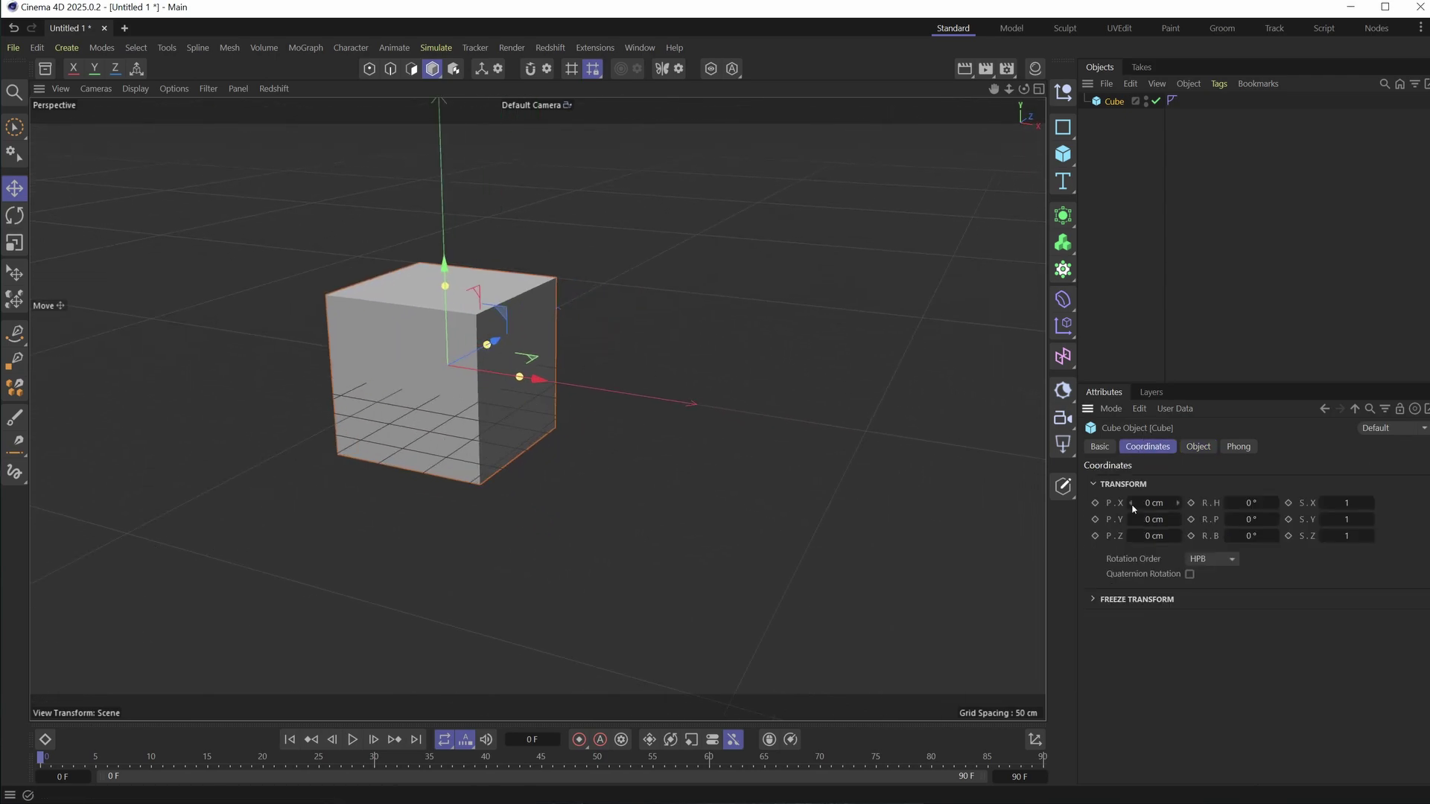
click(1095, 503)
drag(149, 763, 1108, 797)
drag(536, 382, 937, 441)
ctrl+click(1095, 502)
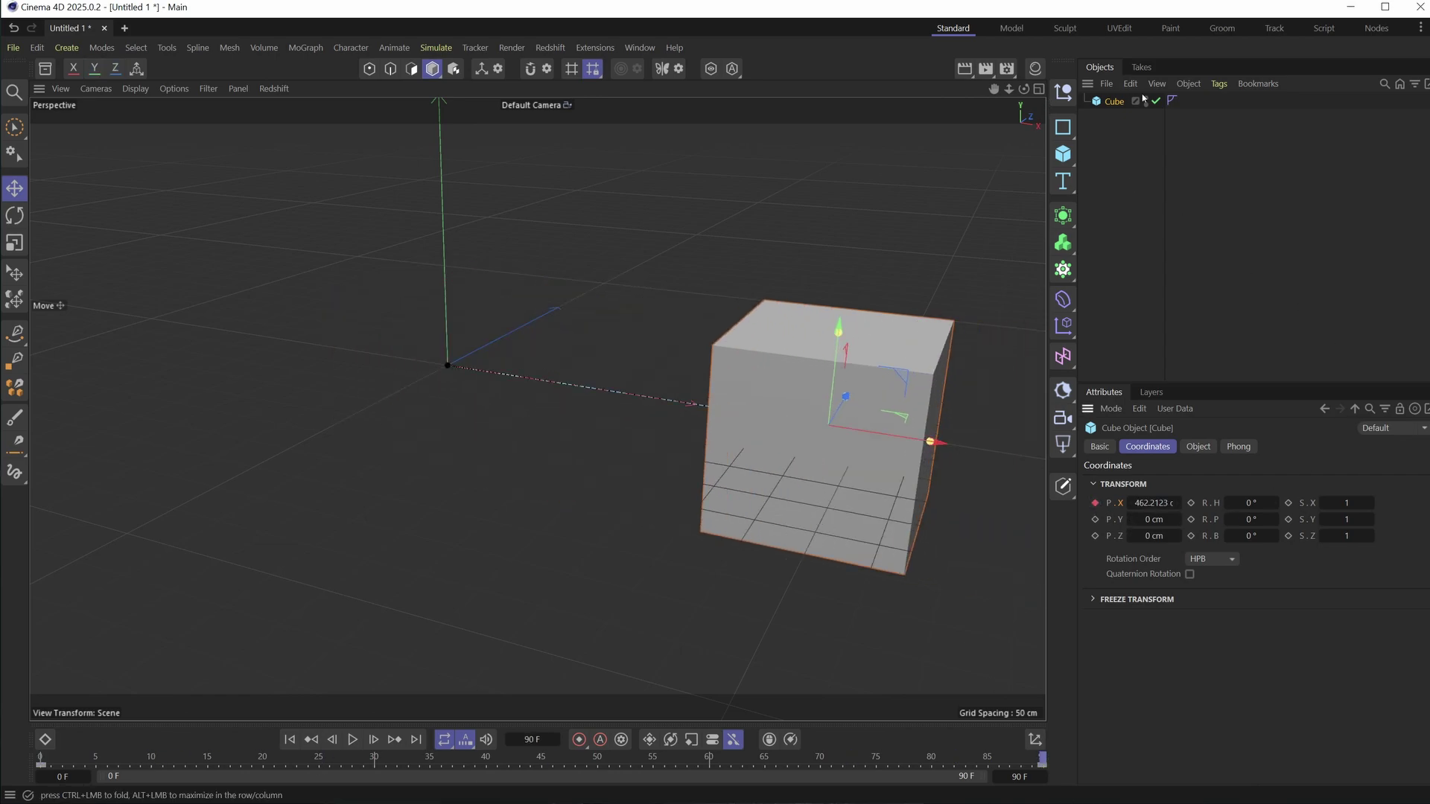
Bake the animated cube as an Alembic file on the Desktop and scrub the timeline to frame 50
right_click(1111, 102)
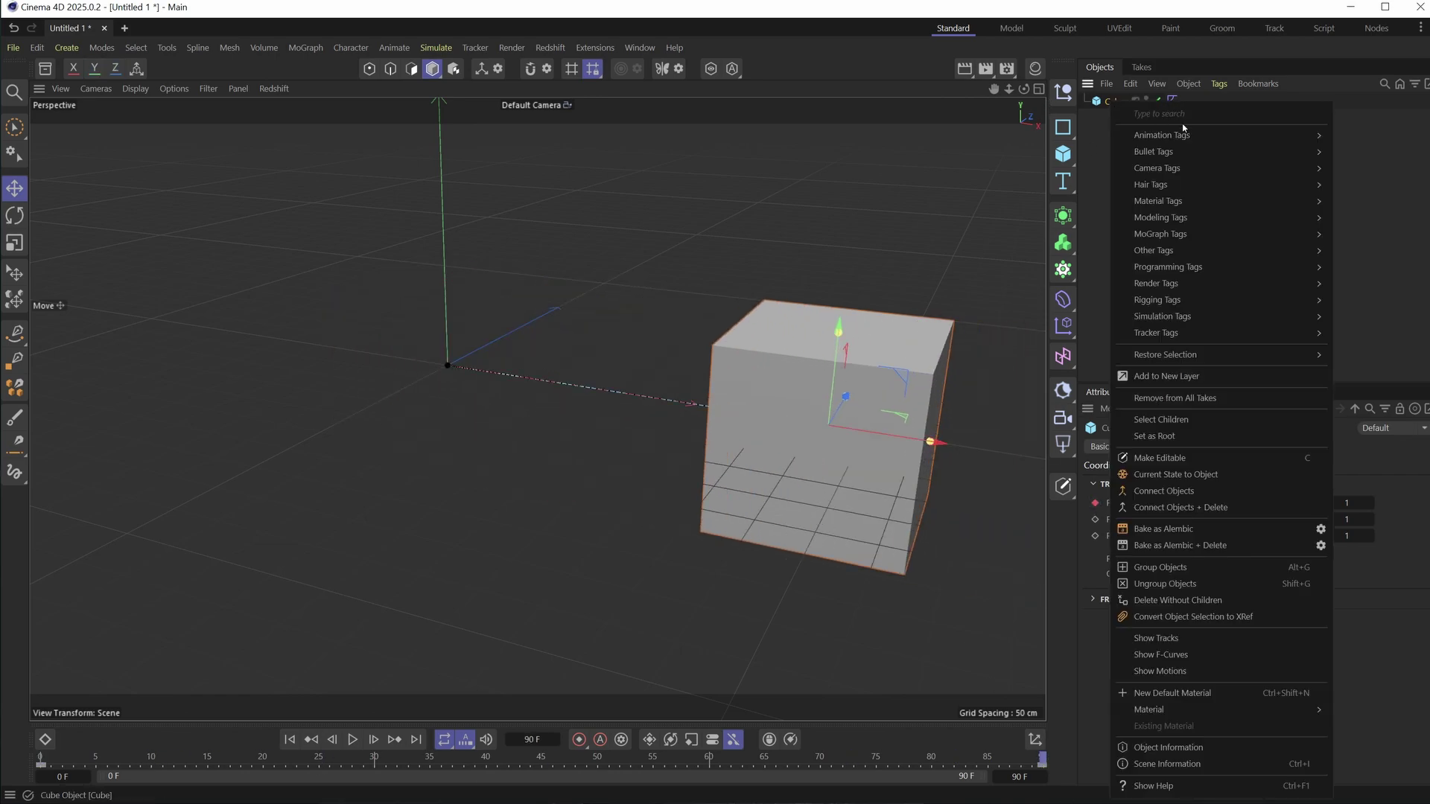
click(1191, 530)
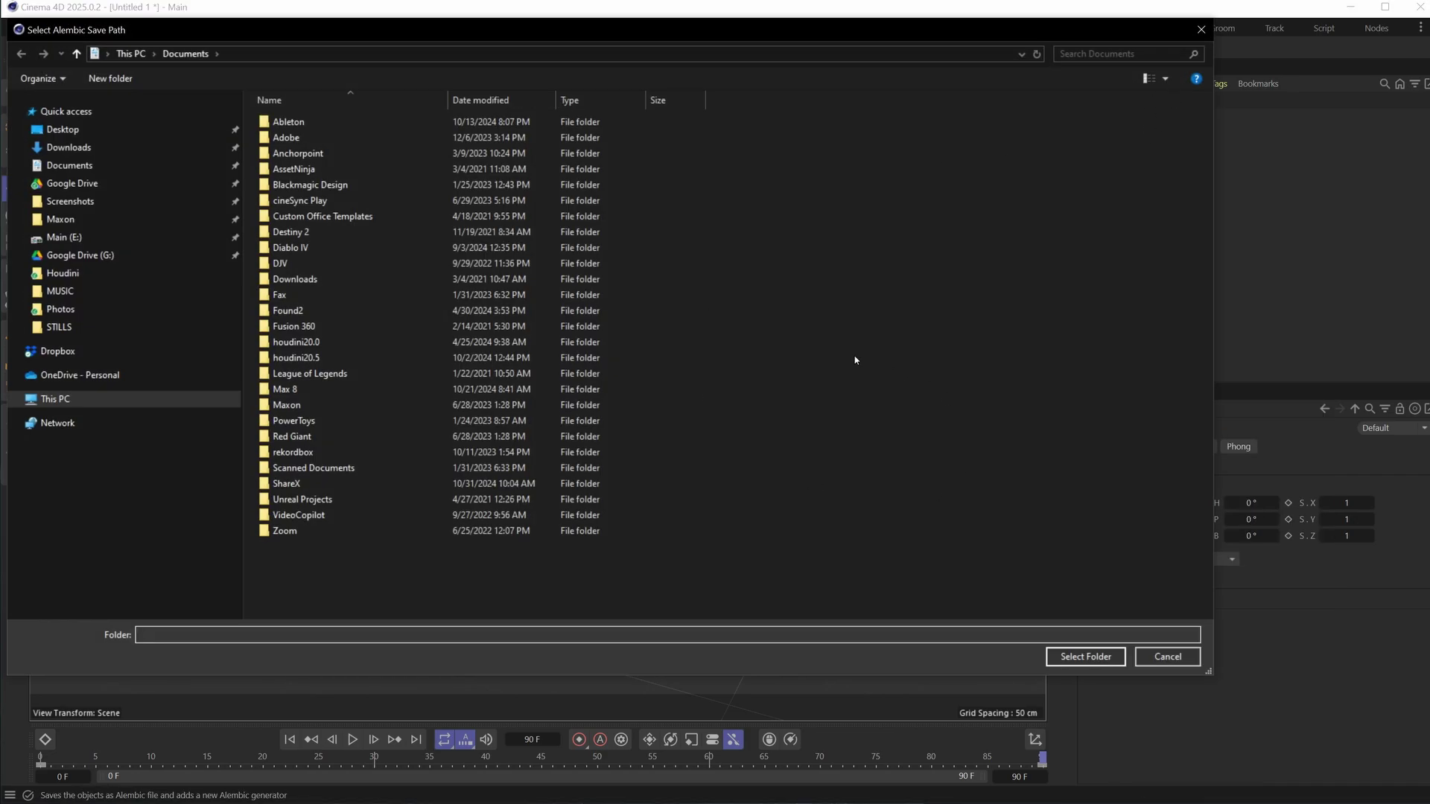
click(63, 129)
click(1086, 657)
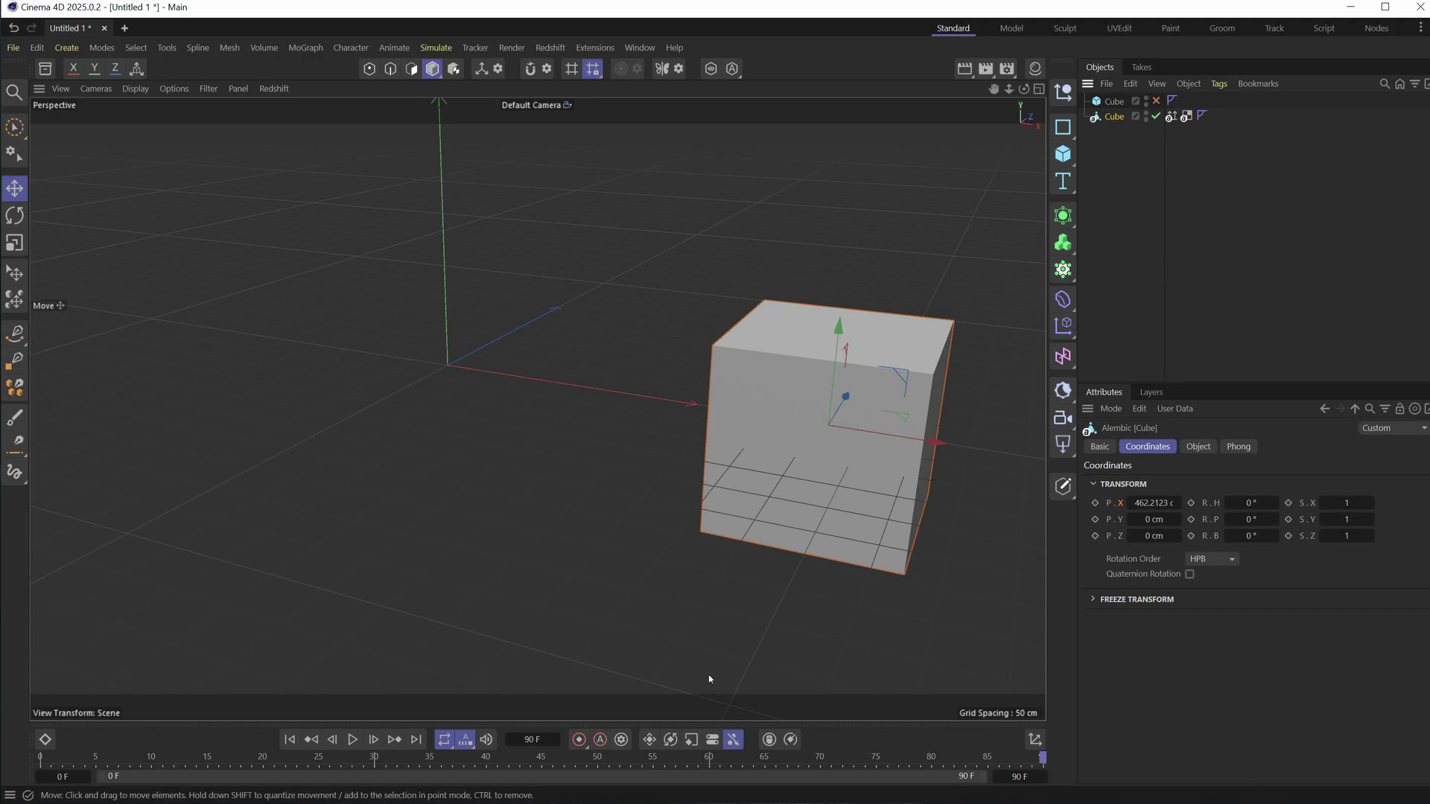
click(739, 759)
drag(739, 758, 598, 759)
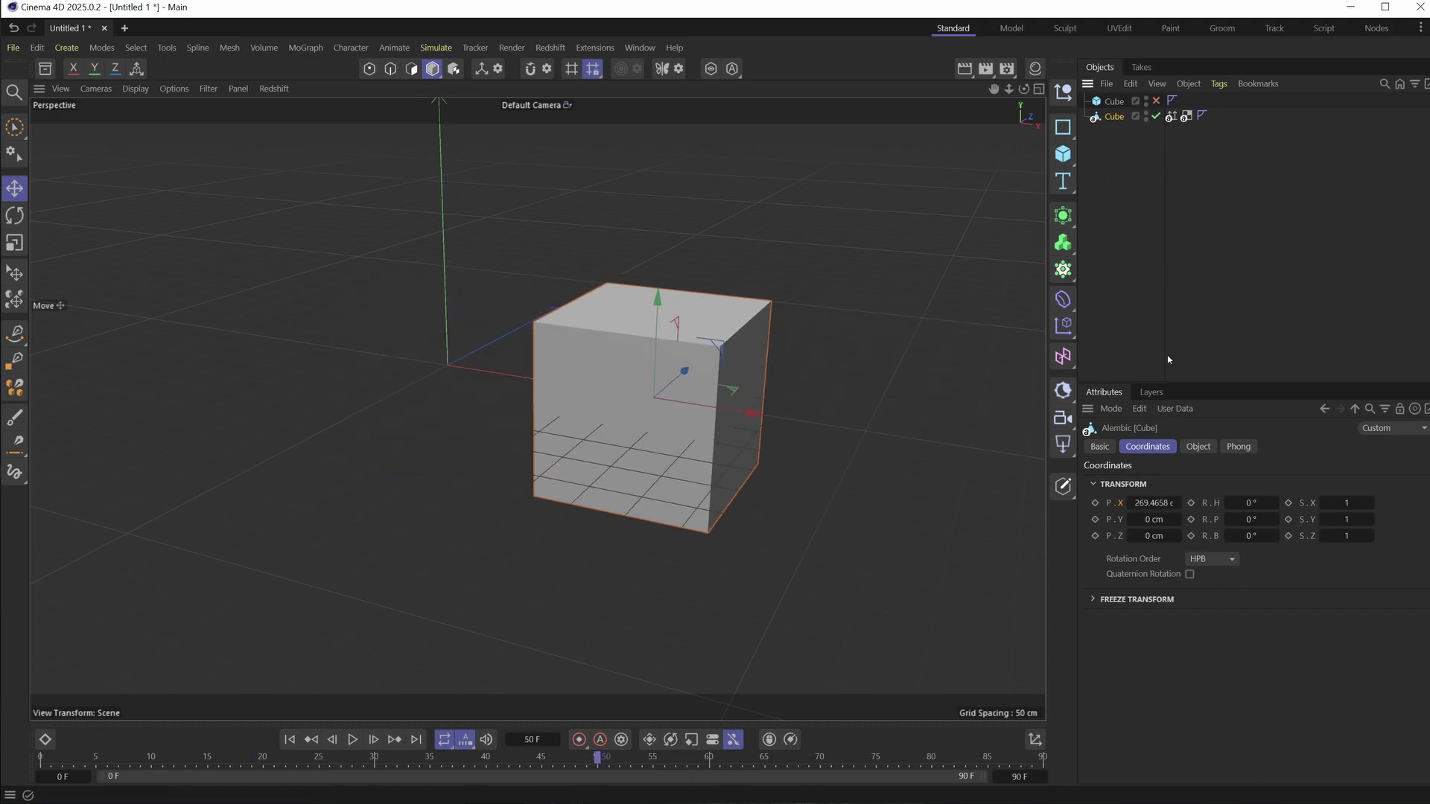
Examine the Alembic cube's object properties, including the animation offset and the time remapping curve
click(1199, 446)
drag(1207, 383, 1205, 249)
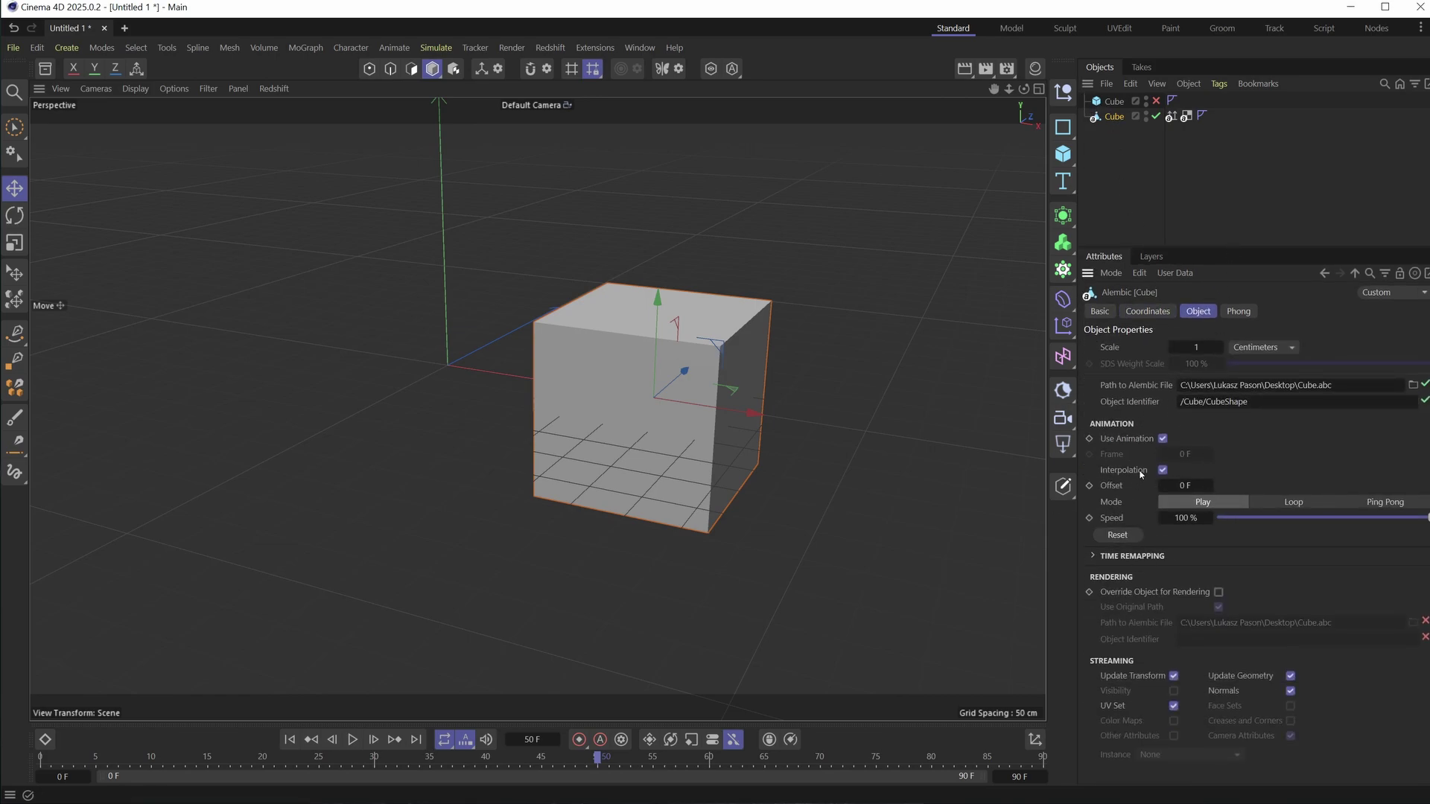
drag(1208, 485, 1208, 493)
key(ctrl+z)
click(1121, 555)
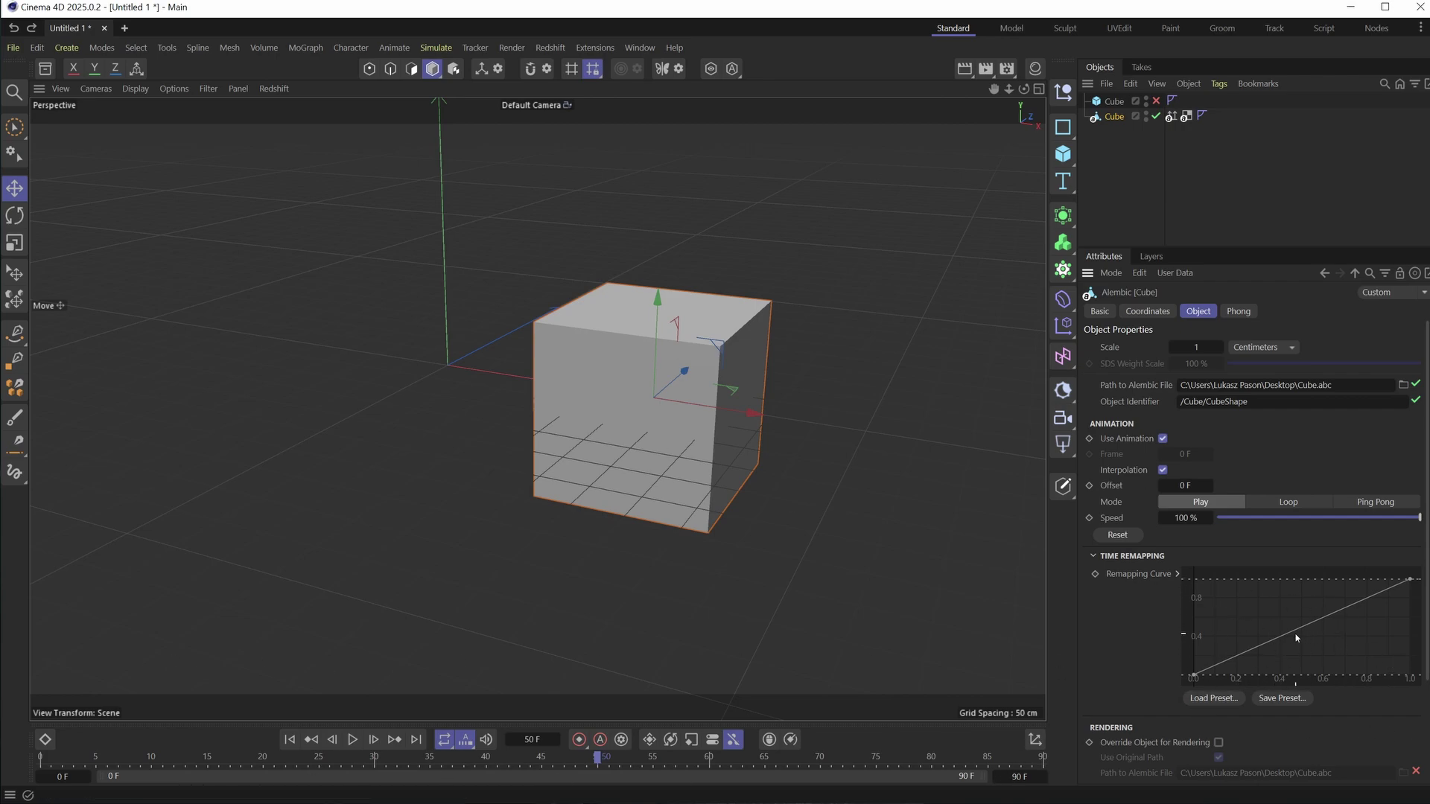
Add a user data field named "controller" with the unit Real to the Alembic cube
click(1125, 162)
click(1114, 117)
click(1188, 273)
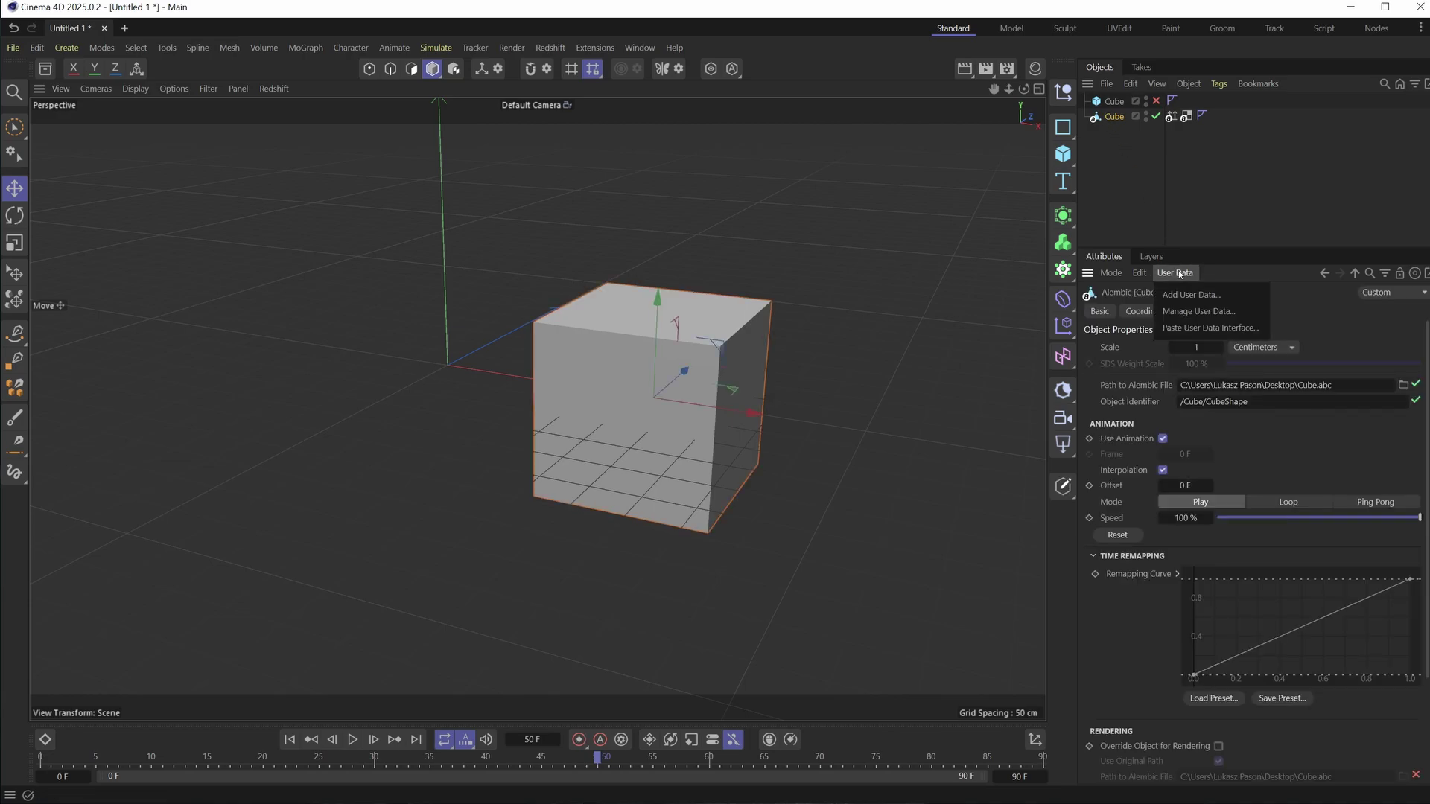
click(1185, 297)
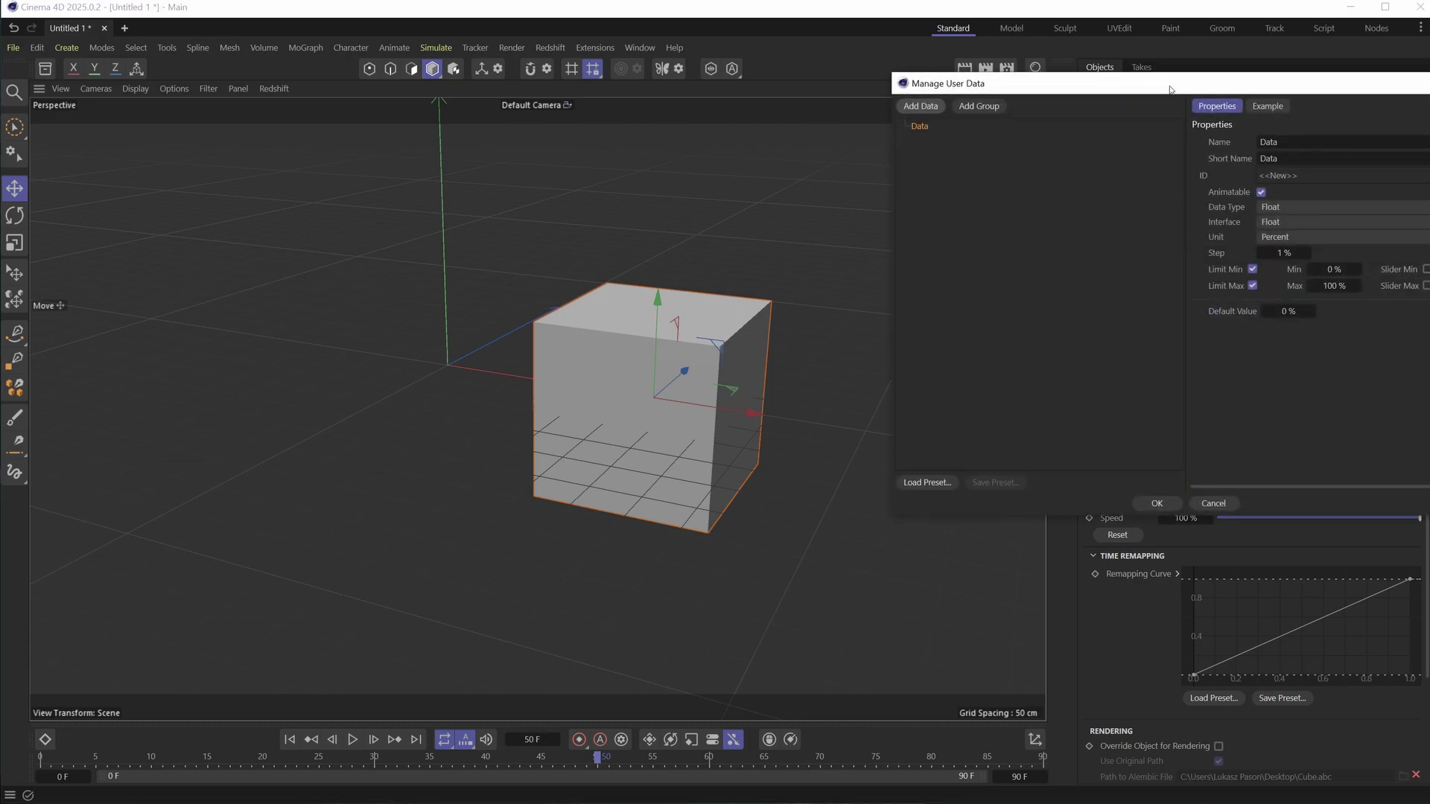
click(912, 219)
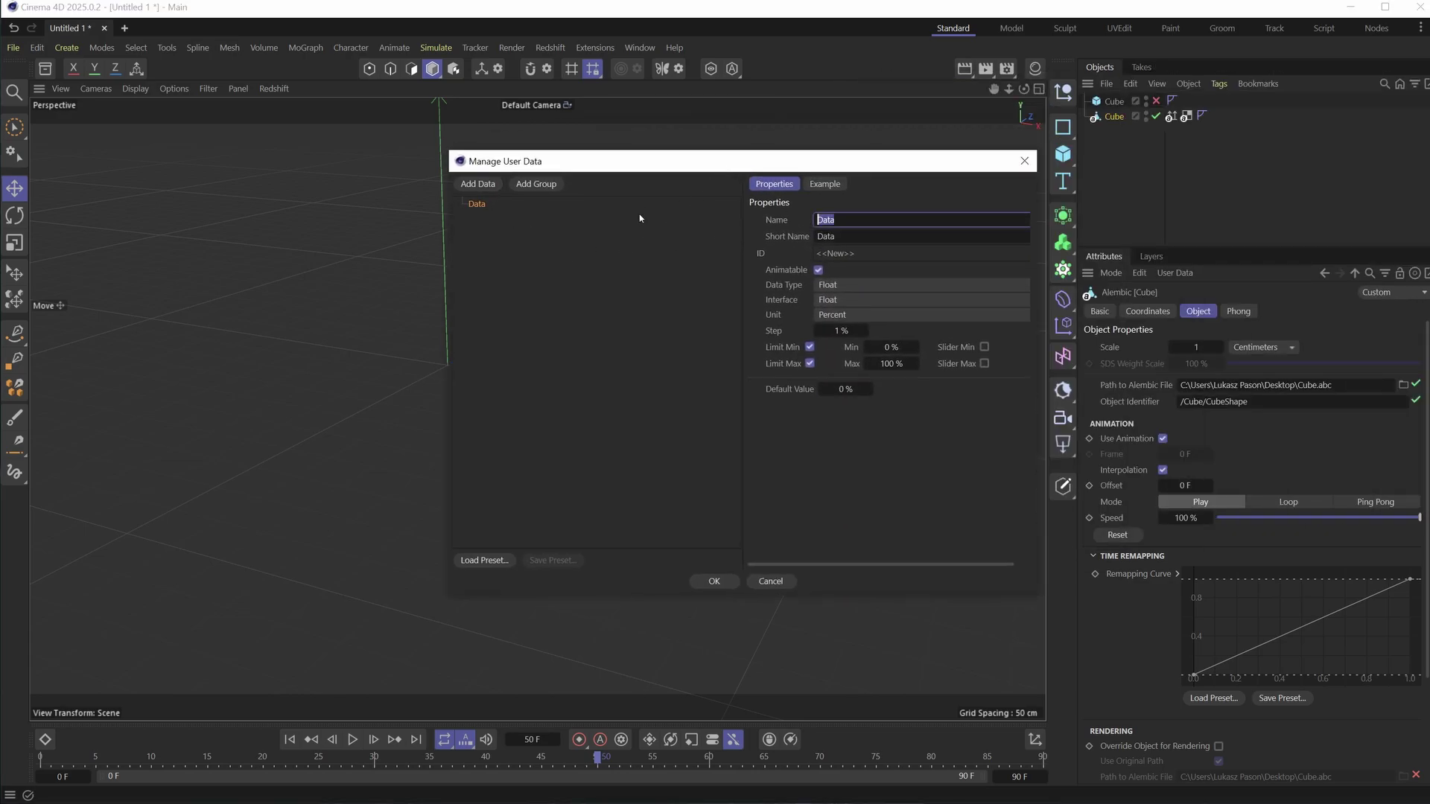
text(controller)
key(Return)
click(853, 316)
click(855, 317)
click(855, 317)
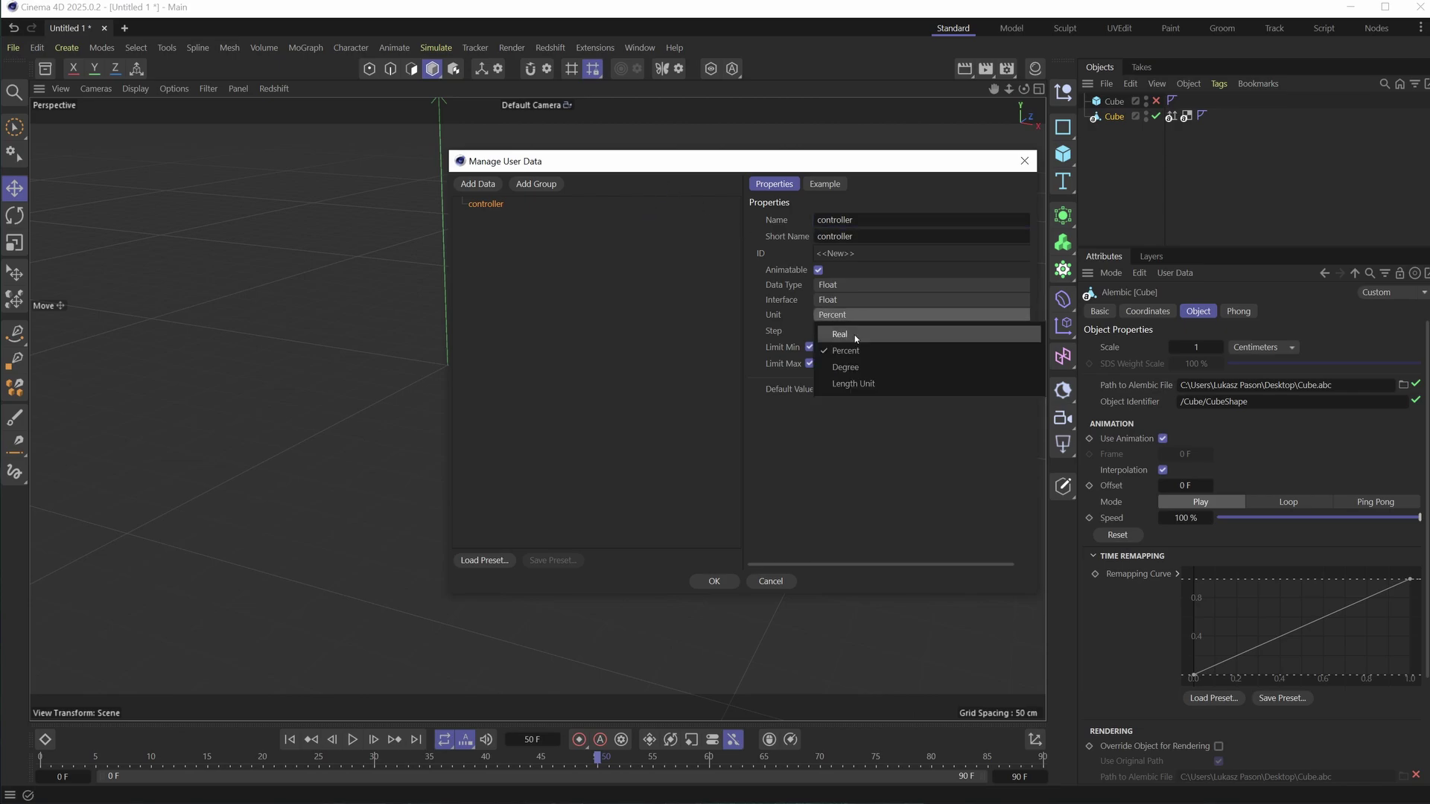
click(855, 334)
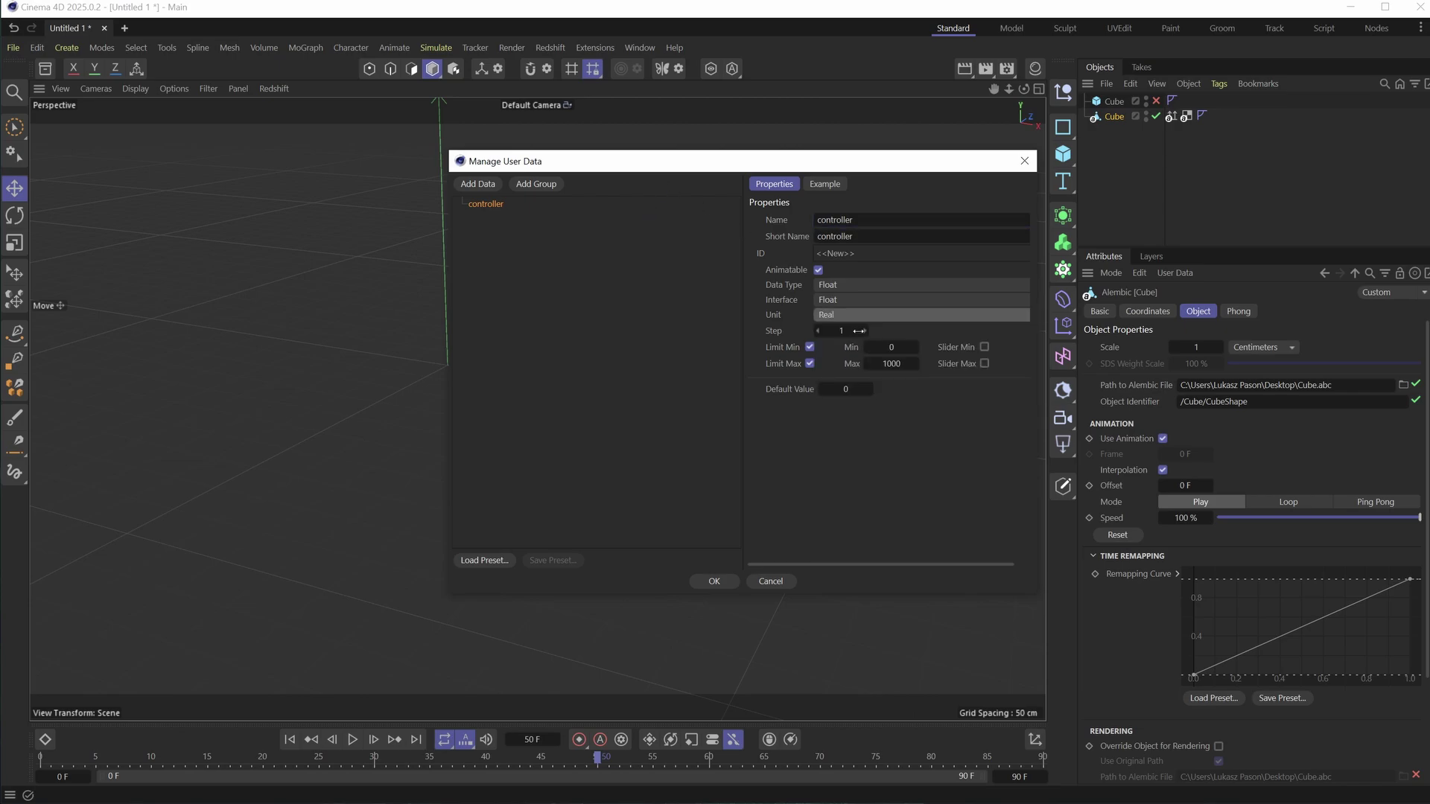
click(713, 581)
Try out the controller value in the Alembic cube's user data and undo the change
click(1243, 313)
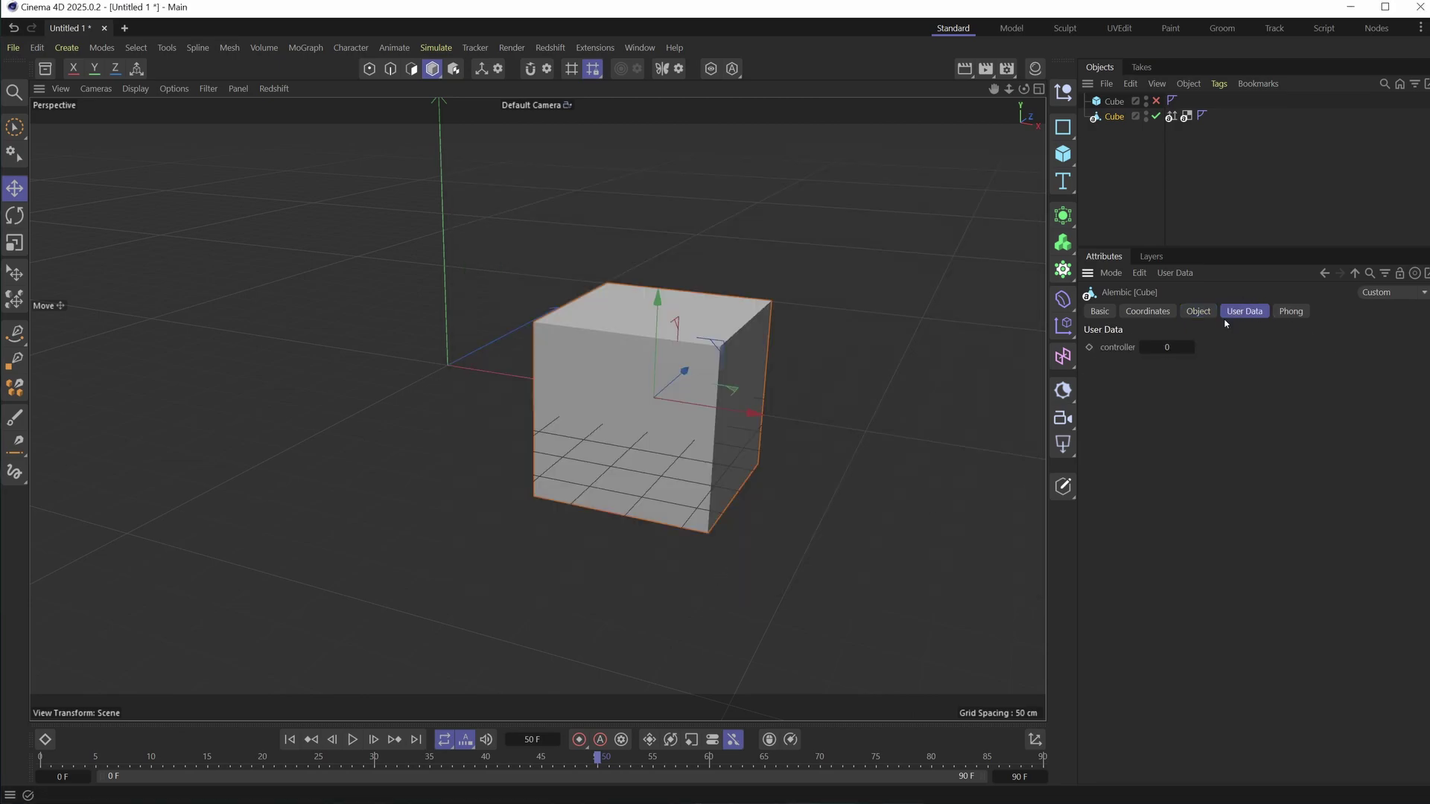
drag(1159, 345, 1209, 345)
key(ctrl+z)
click(1142, 135)
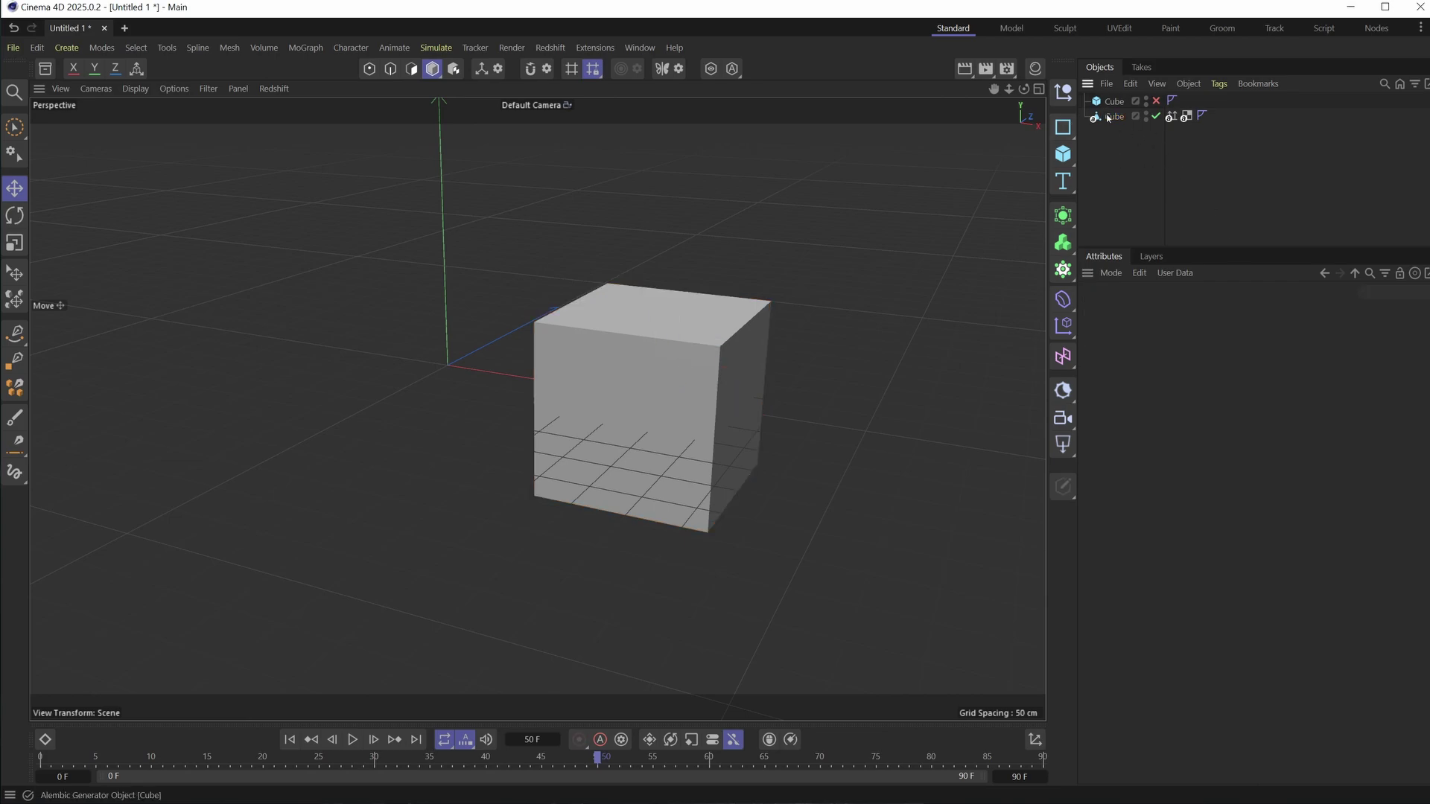
Add an XPresso tag to the Alembic cube and place its editor clear of the object list
right_click(1108, 115)
mouse_move(1231, 287)
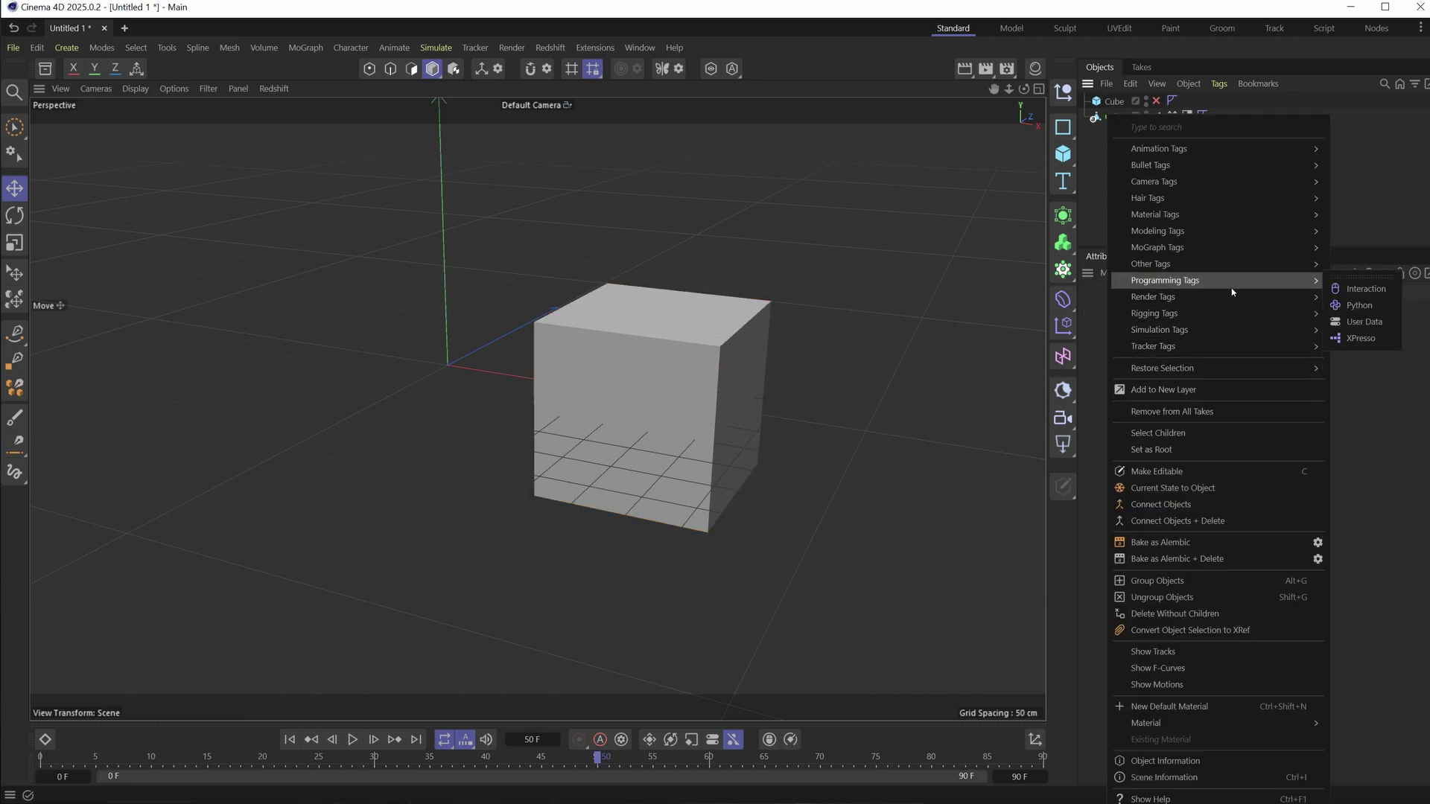
click(1361, 338)
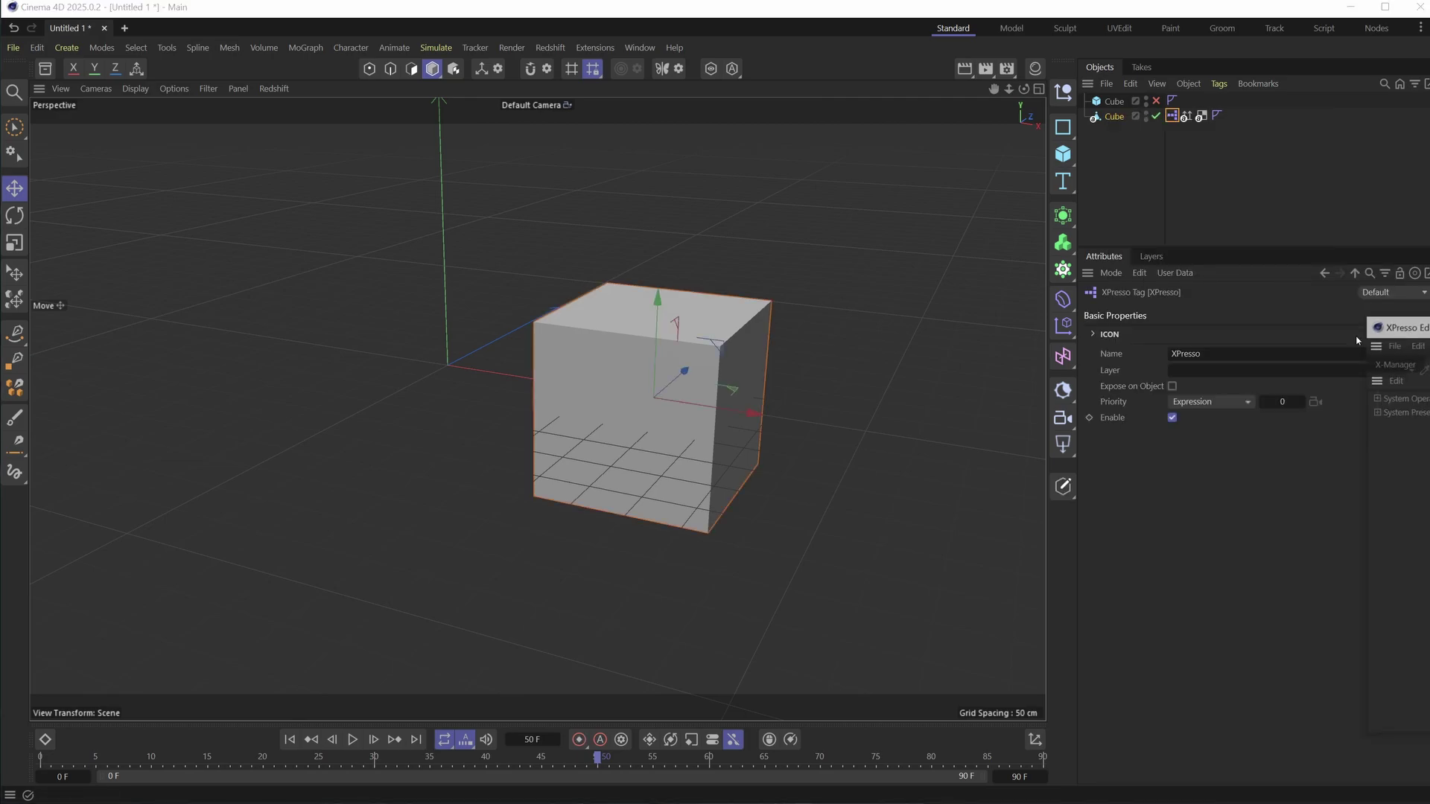
drag(507, 256, 604, 198)
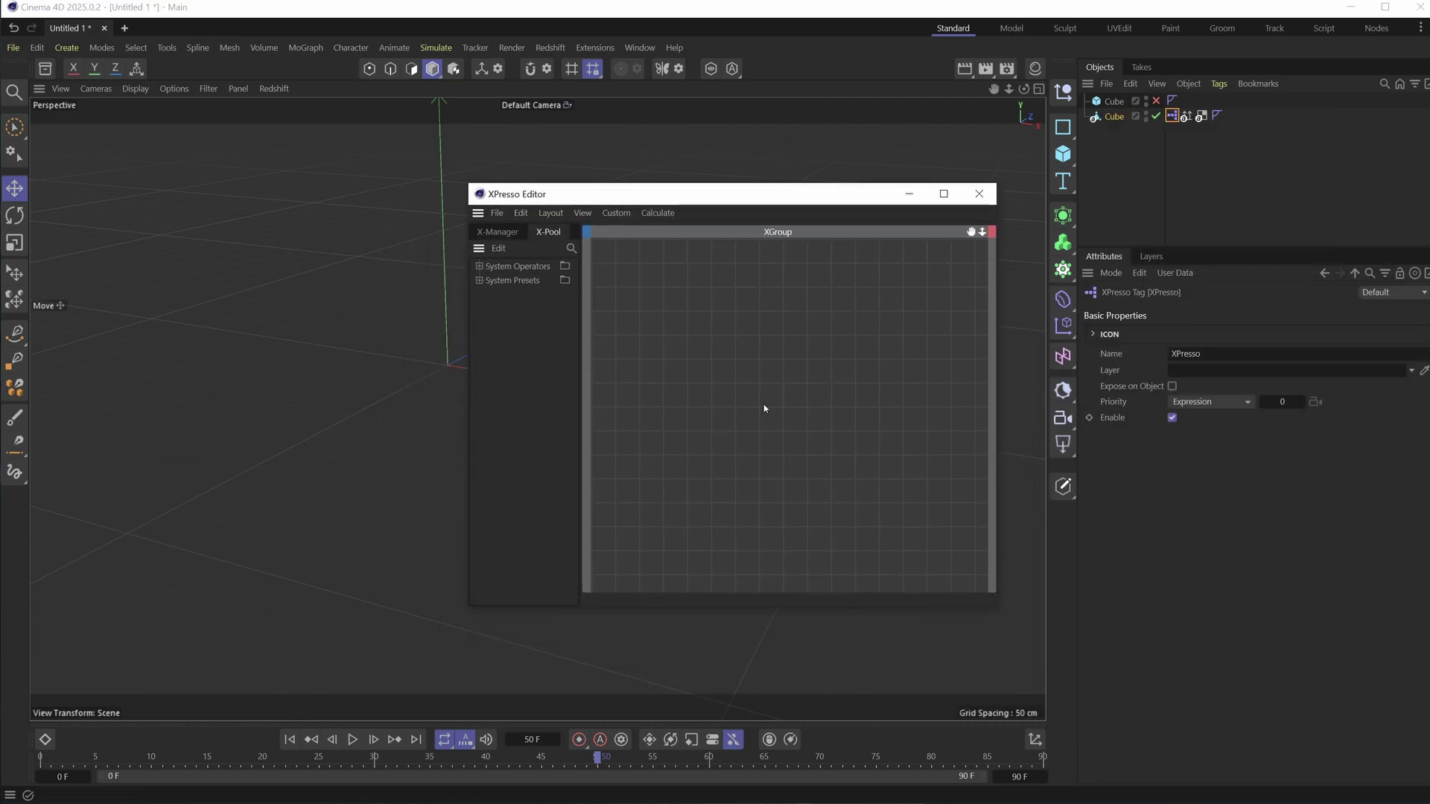
drag(737, 198, 371, 235)
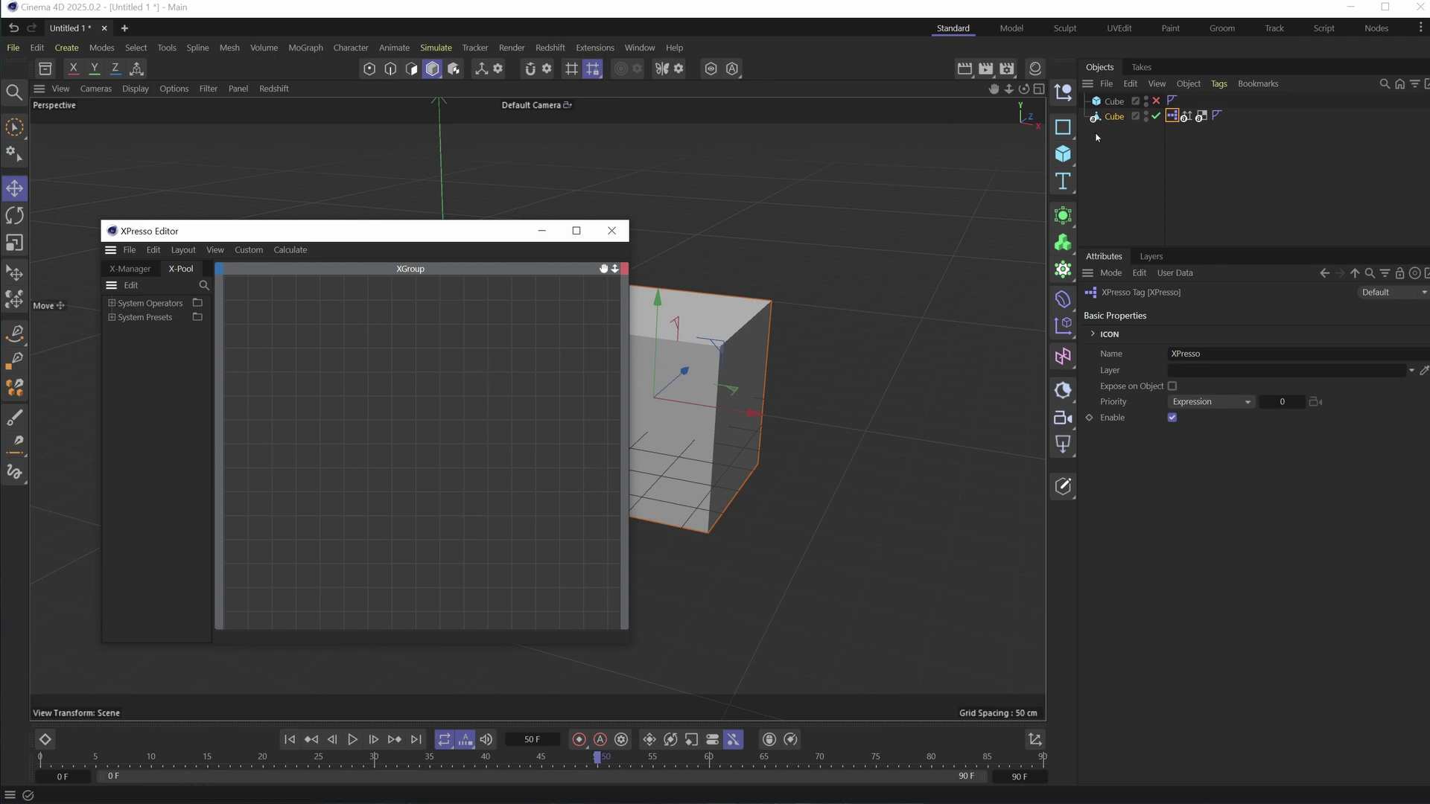
Add the Alembic cube to the XPresso graph as a node with a Frame output port
click(1133, 139)
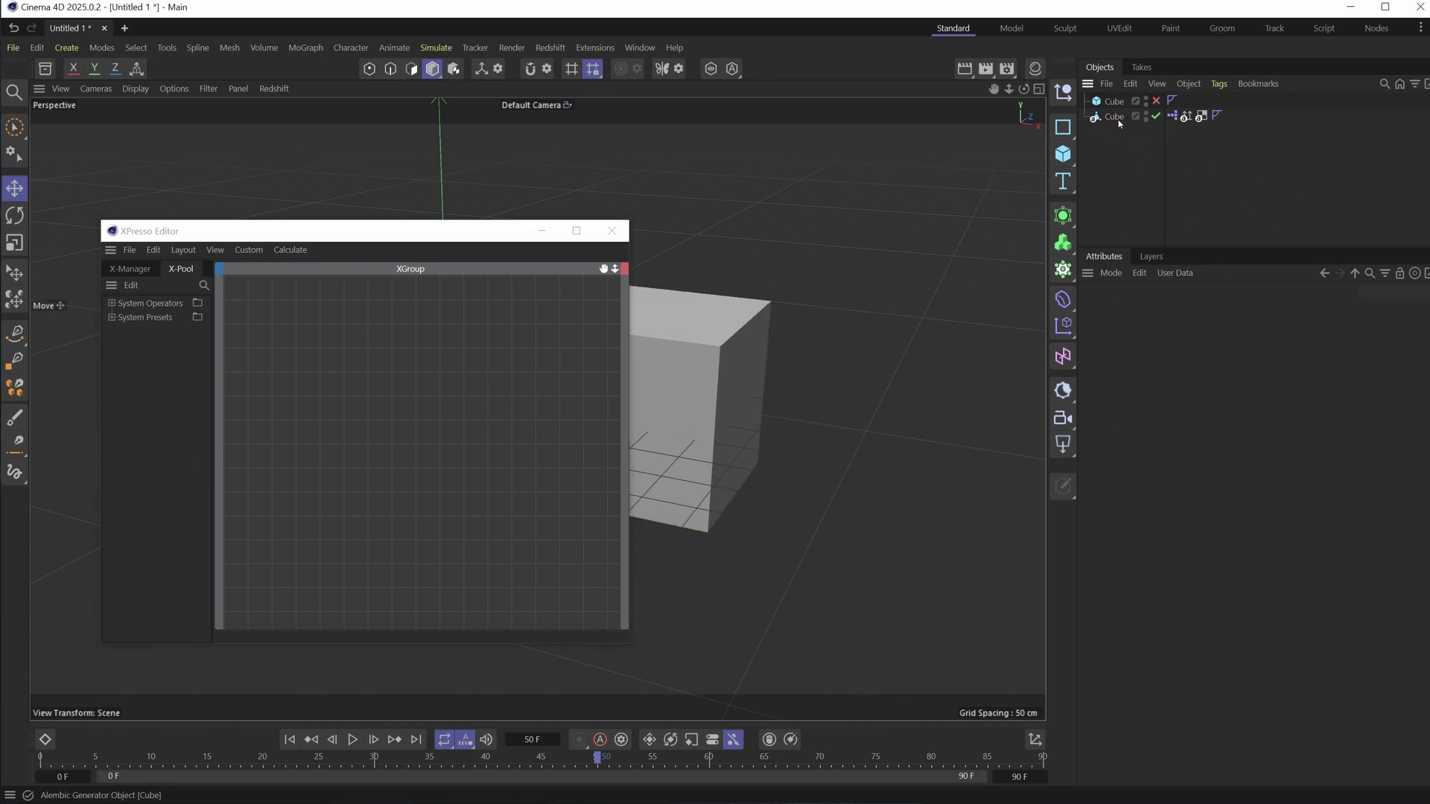
drag(1116, 114, 437, 446)
click(434, 438)
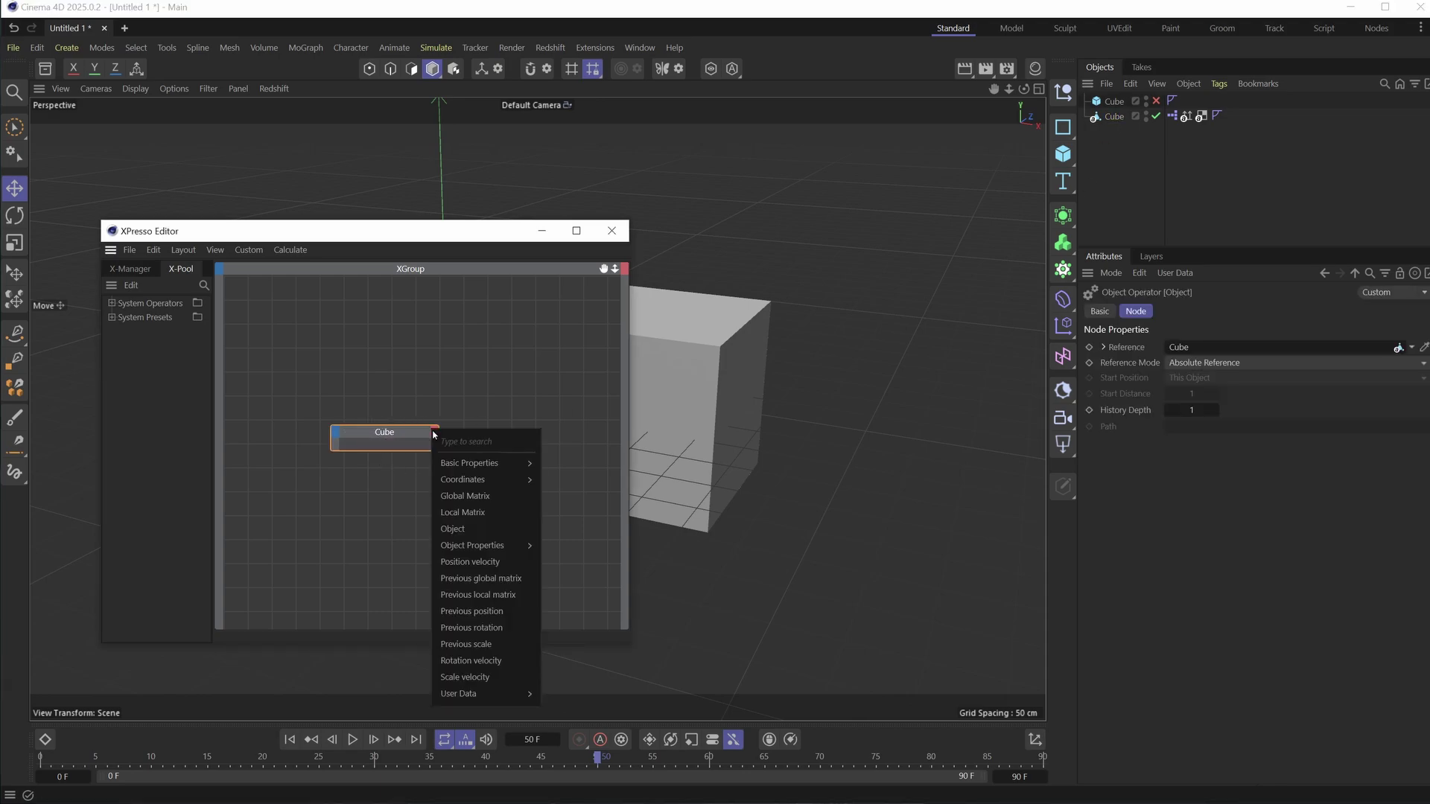
mouse_move(462, 549)
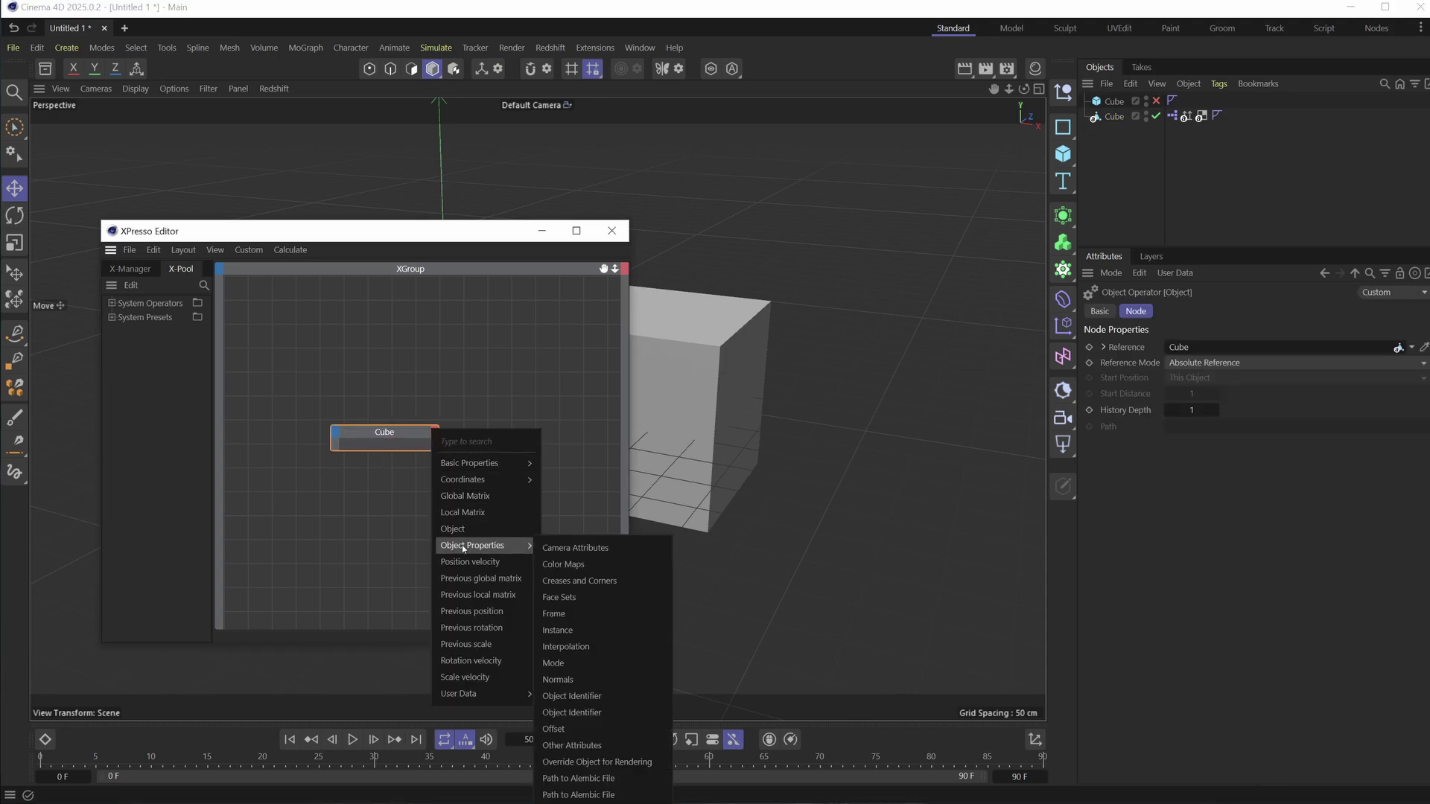
click(583, 614)
drag(386, 436, 465, 384)
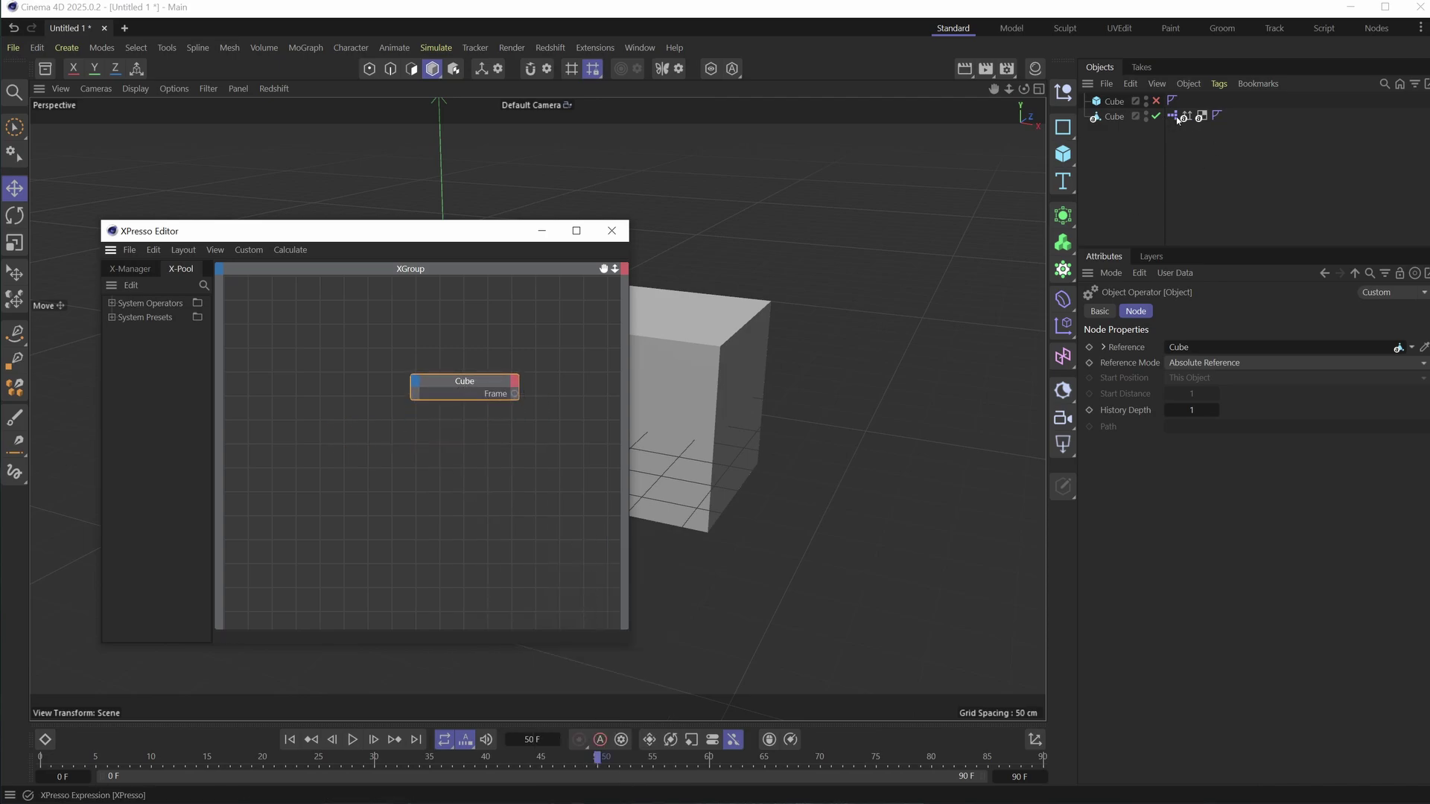
Duplicate the Cube node, give the copy a controller user data output port, and enlarge it to show its ports
click(1124, 116)
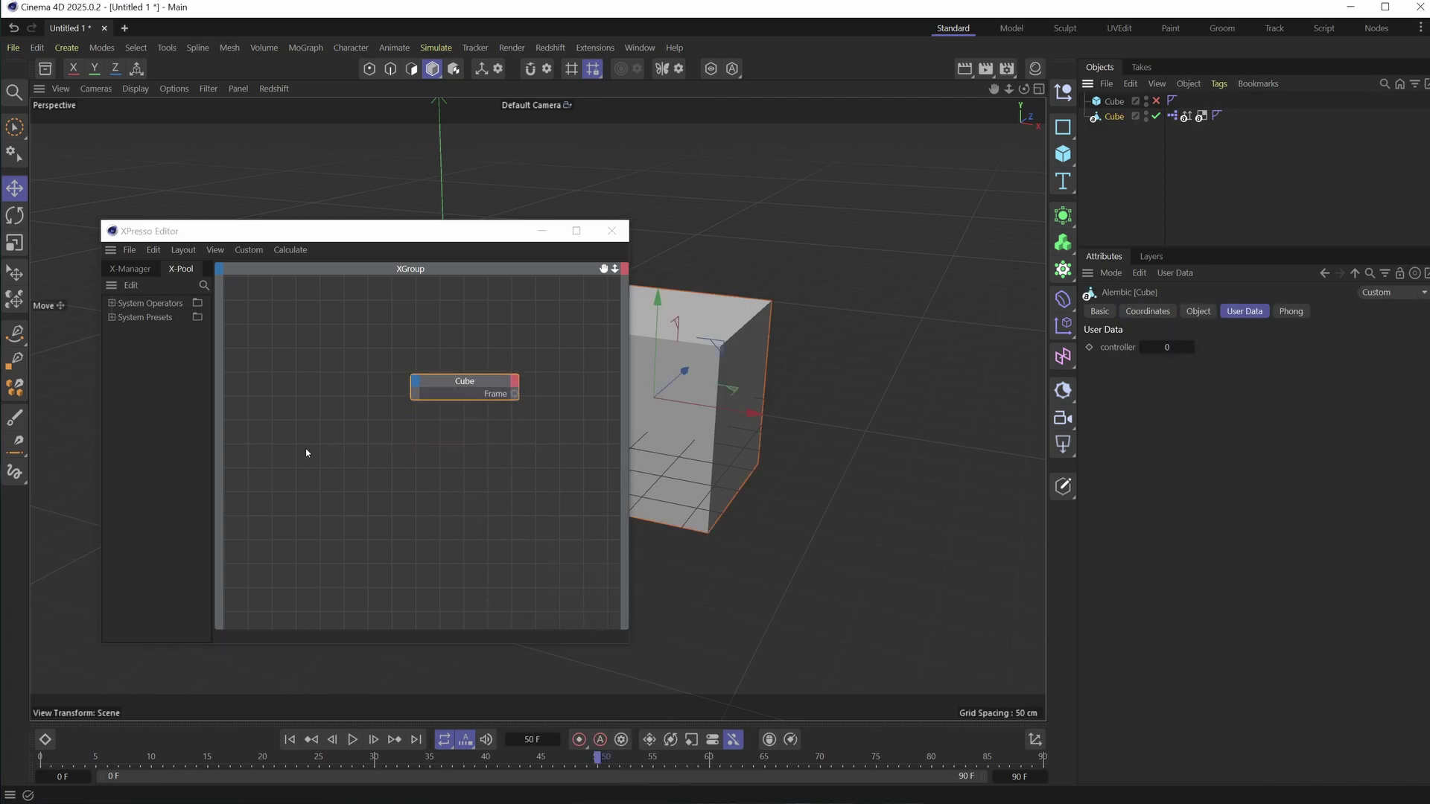
drag(468, 381, 301, 388)
click(350, 388)
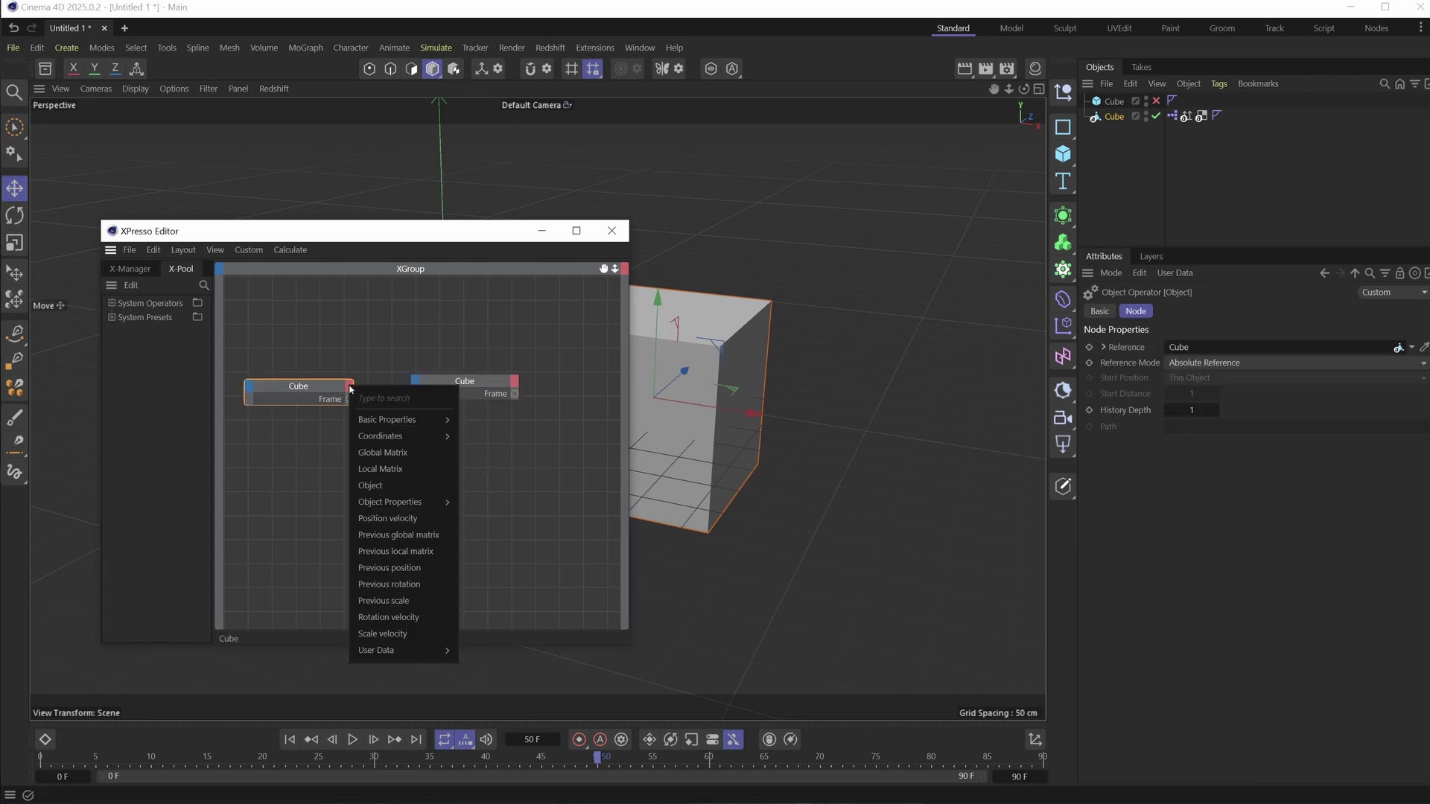
mouse_move(415, 650)
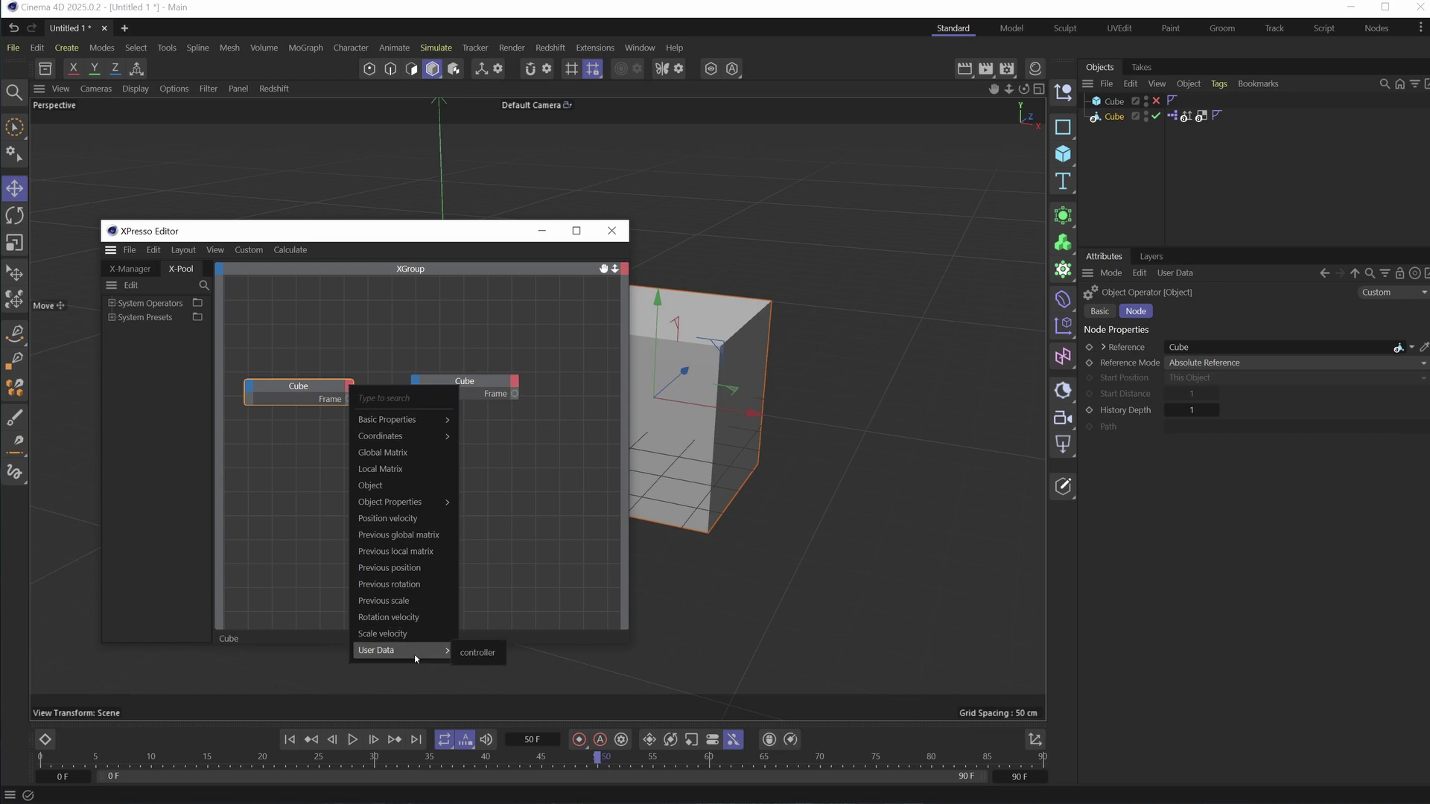
click(477, 653)
mouse_move(319, 406)
mouse_down()
mouse_move(319, 456)
mouse_move(318, 419)
mouse_up()
click(319, 406)
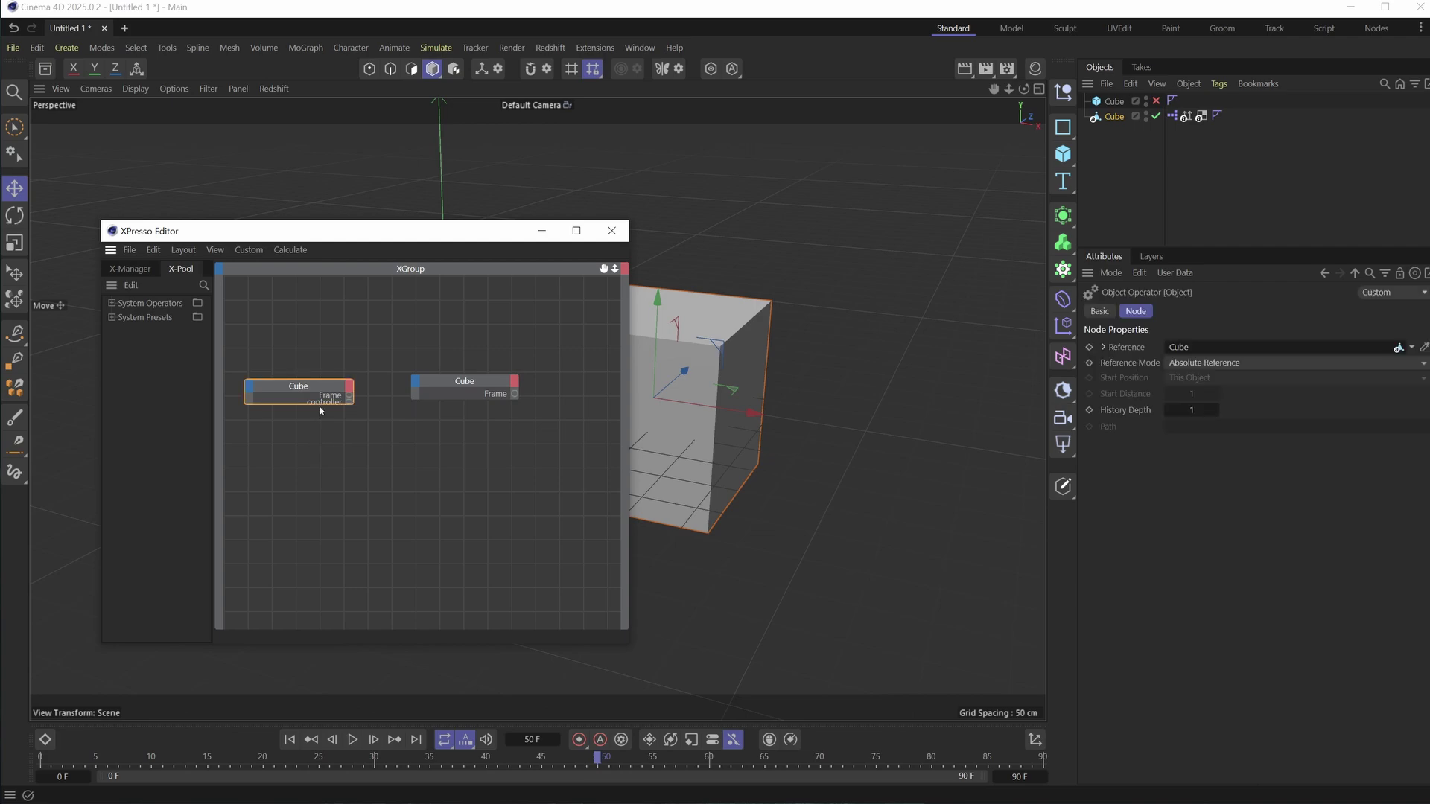
drag(319, 406, 319, 447)
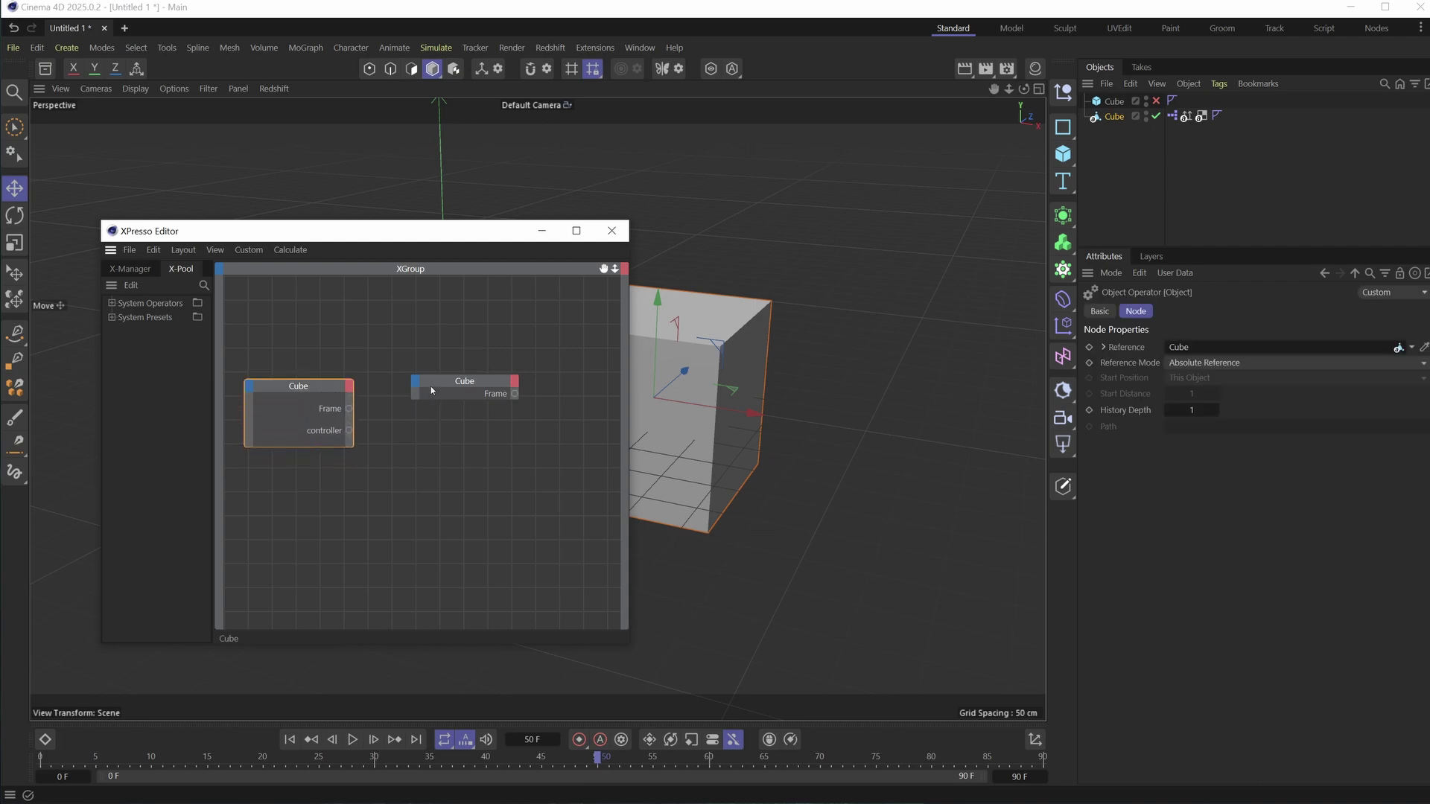
Replace the original Cube node's Frame output port with a Frame input port, spacing it away from the copy
drag(451, 375, 512, 386)
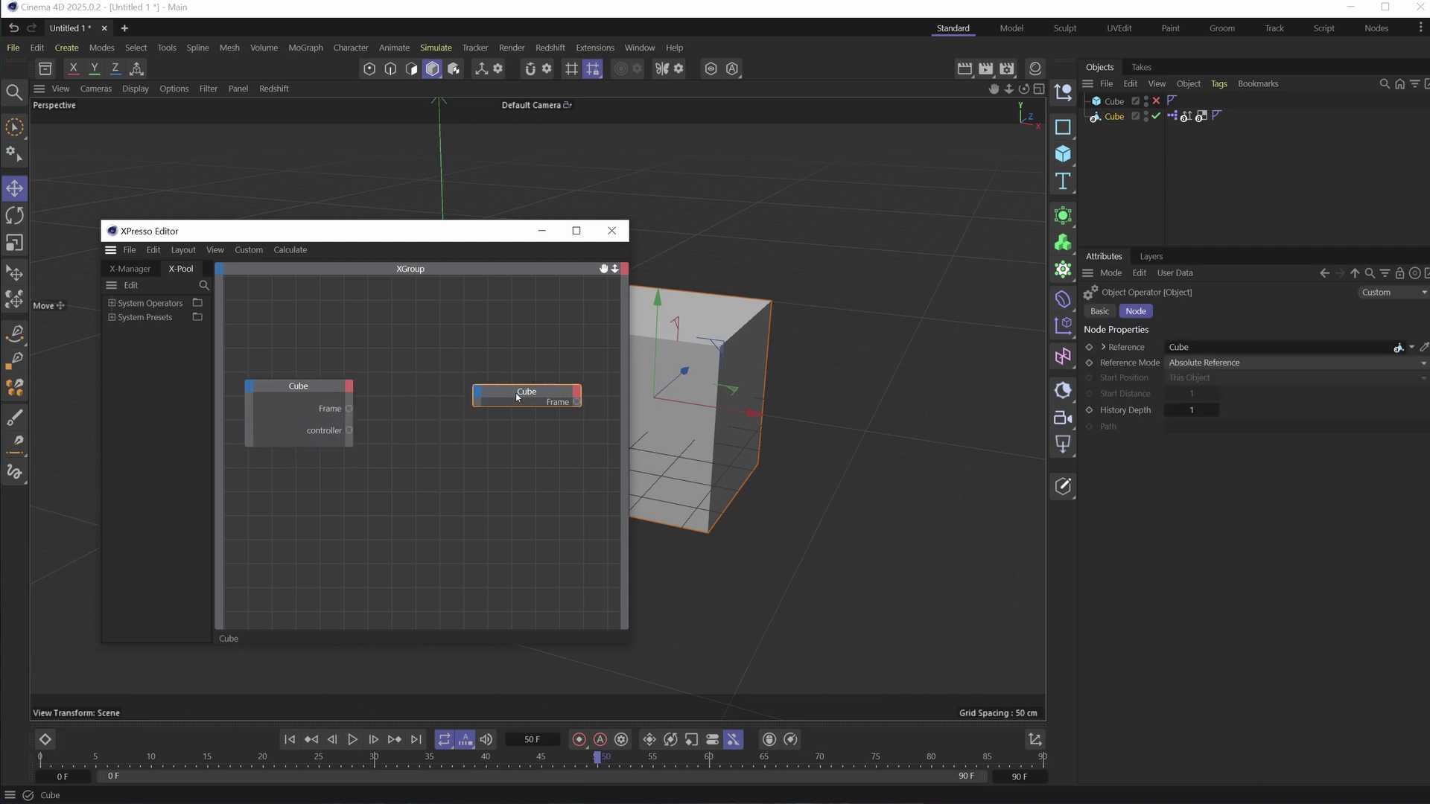
right_click(576, 403)
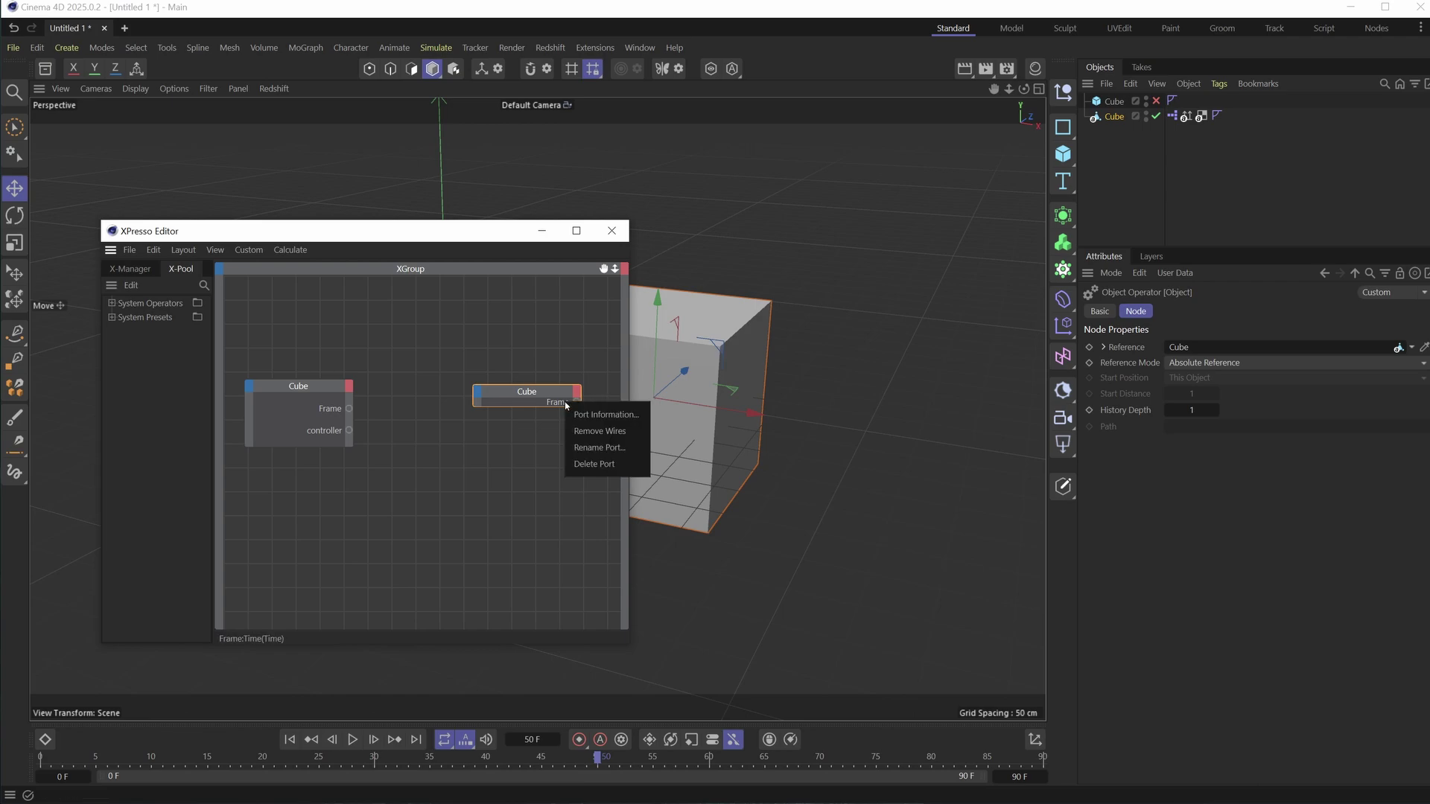
click(601, 464)
click(478, 393)
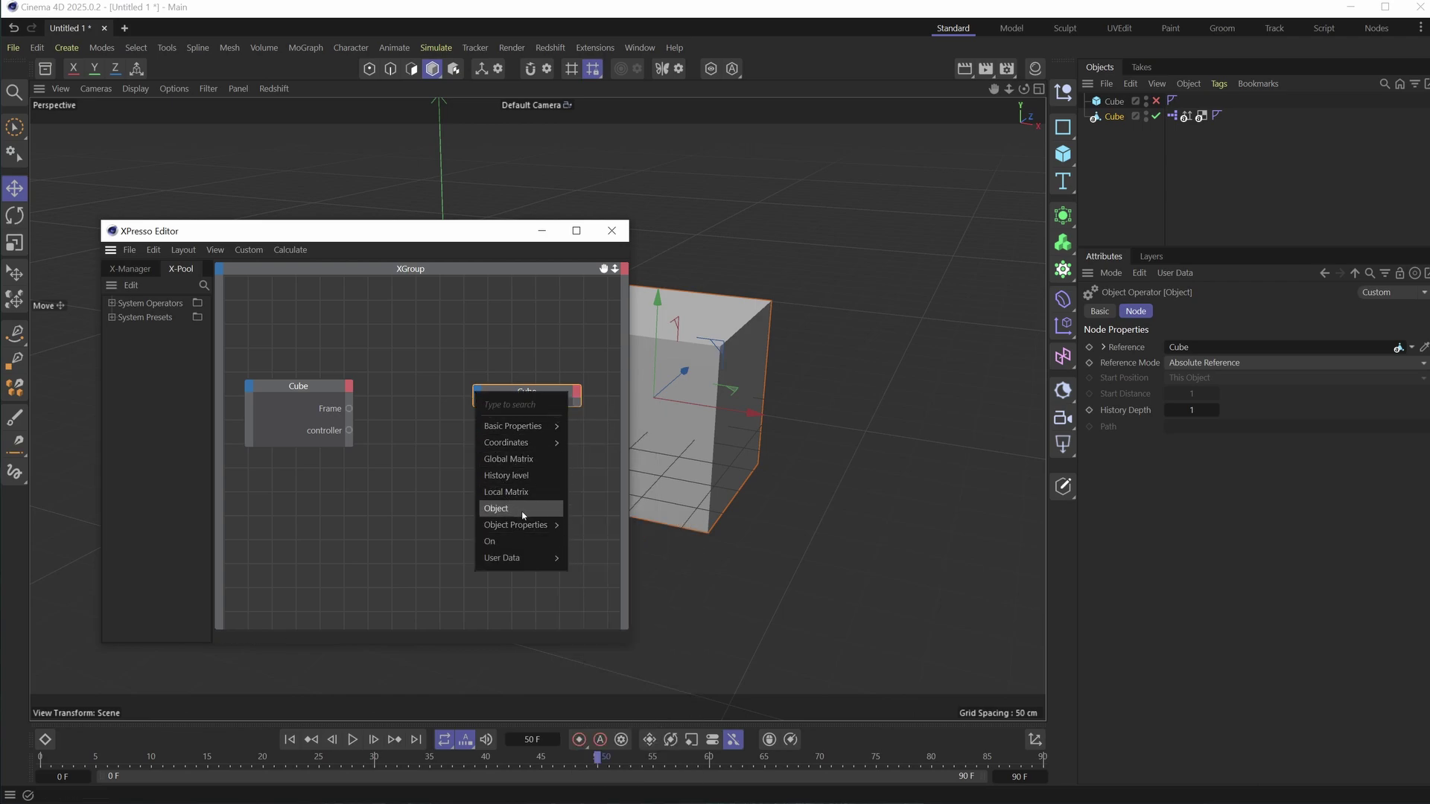
mouse_move(527, 525)
click(589, 593)
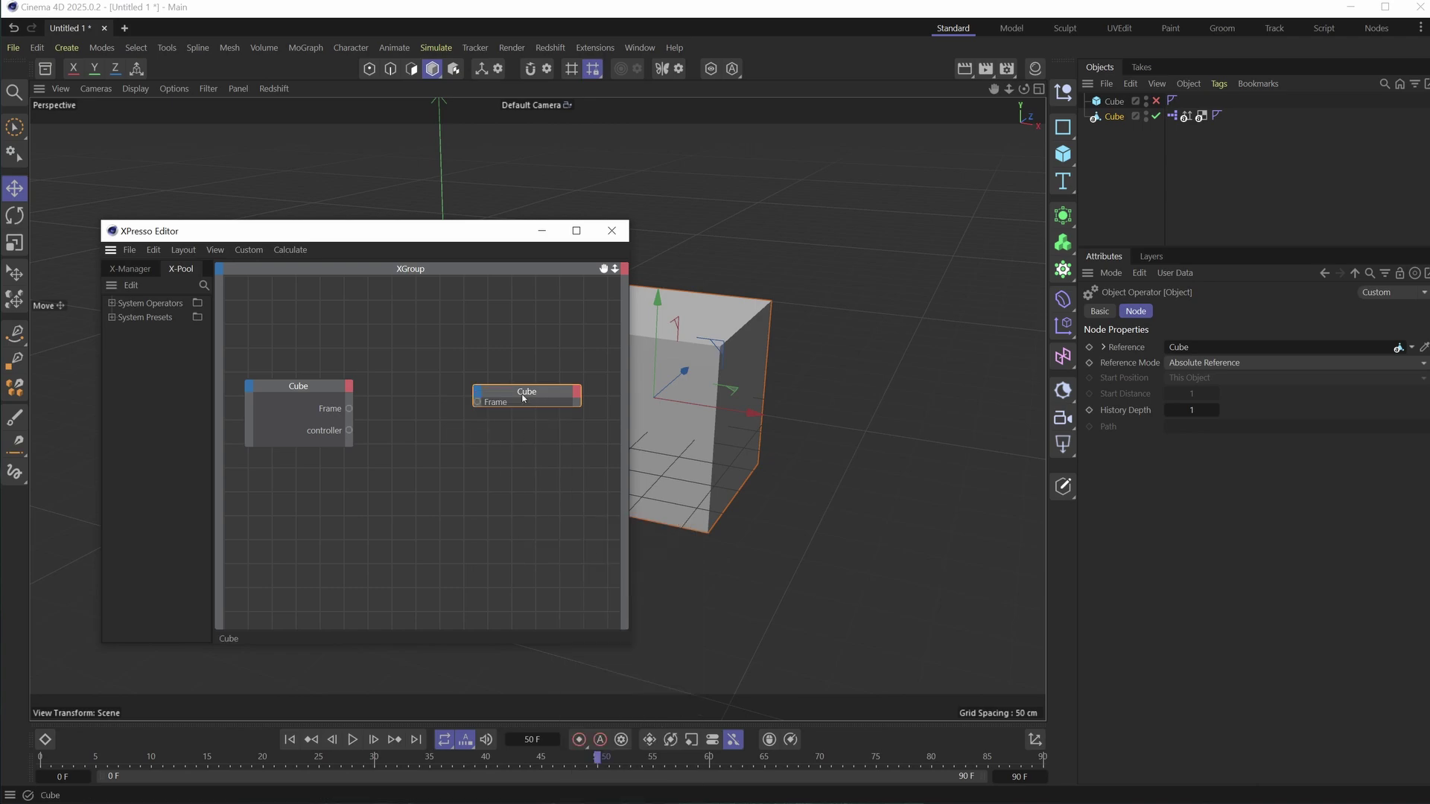
click(382, 411)
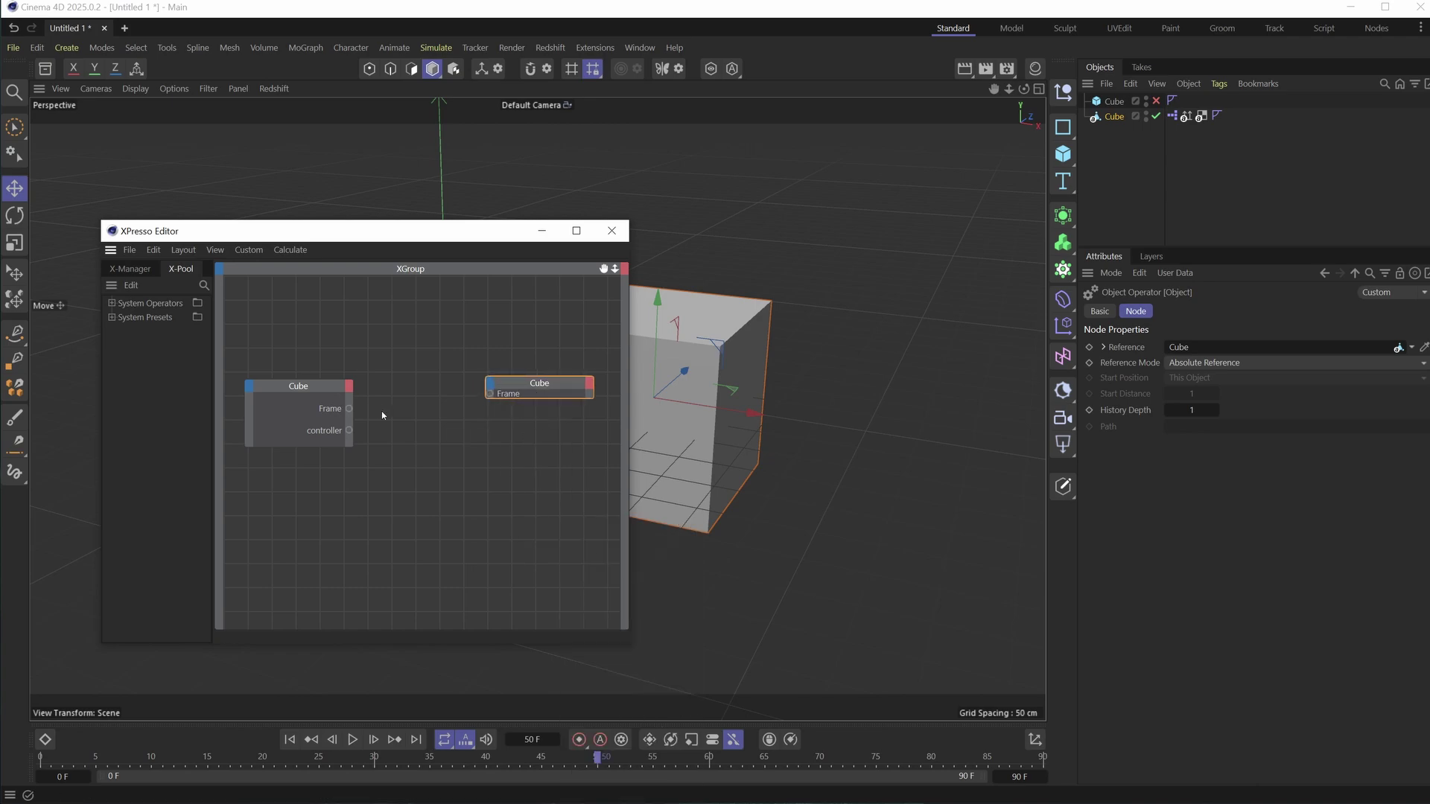
Find the Time operator in the node pool, add it below the controller's Cube node, and give it a Frames per second output port
click(203, 285)
text(tin)
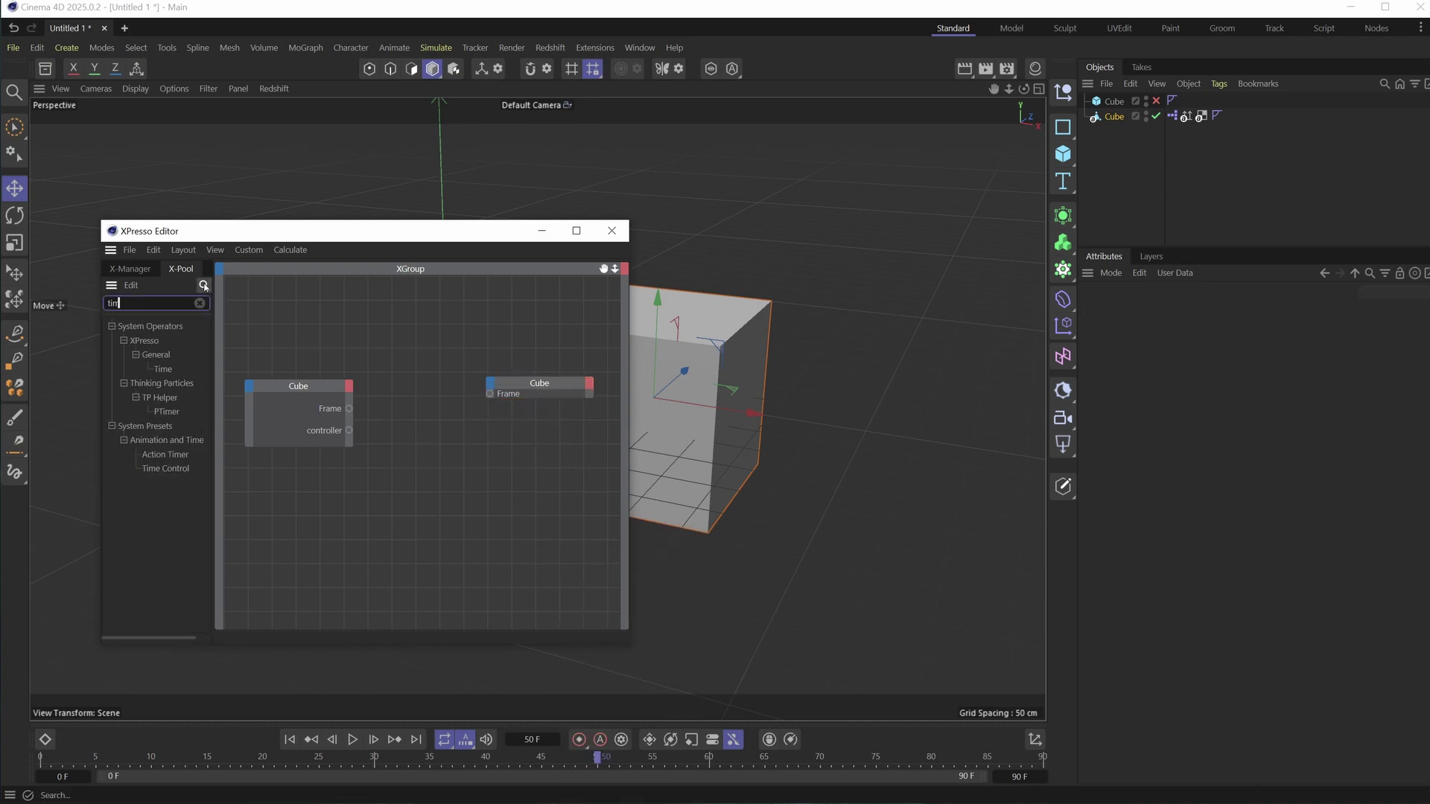
drag(162, 368, 295, 493)
click(313, 492)
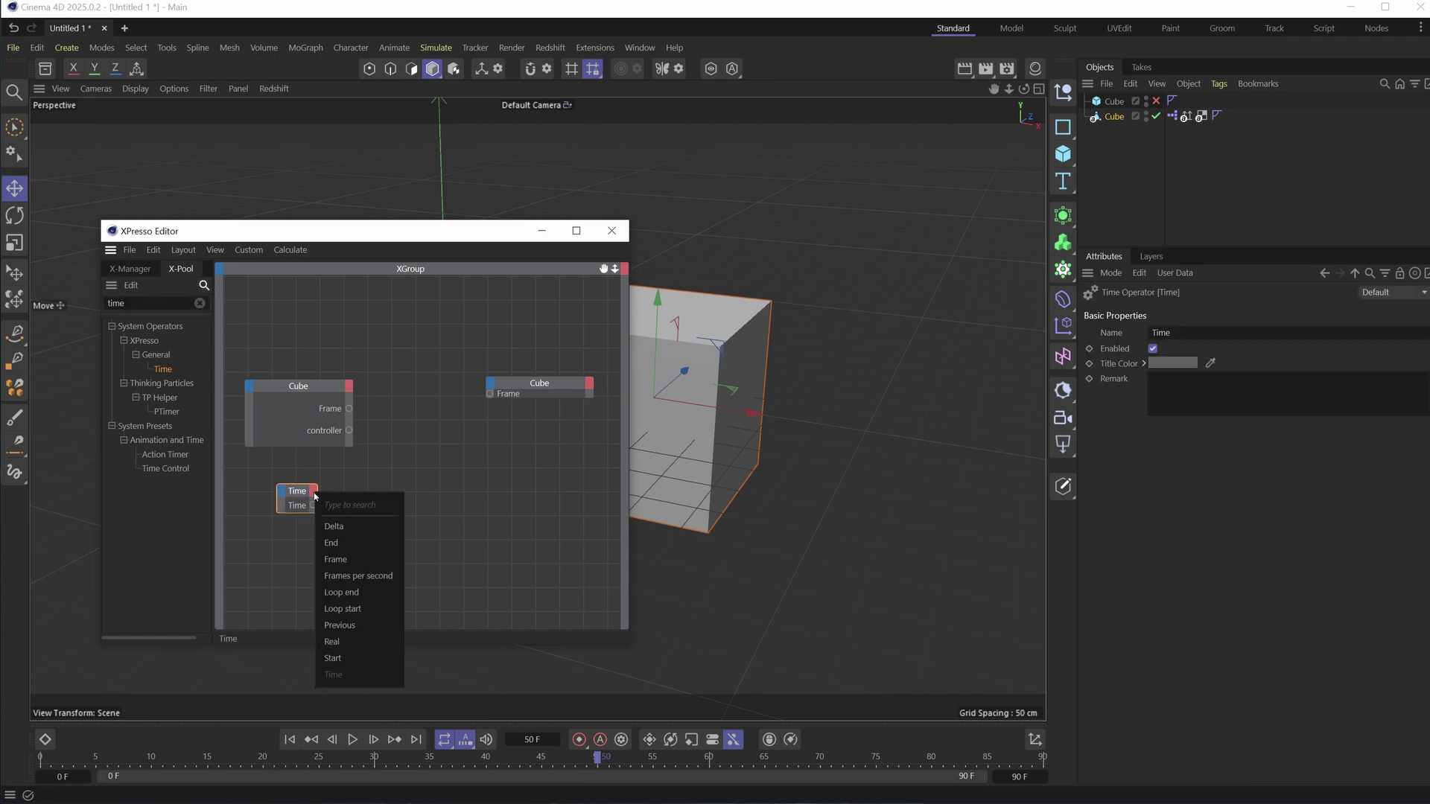
click(312, 492)
click(314, 492)
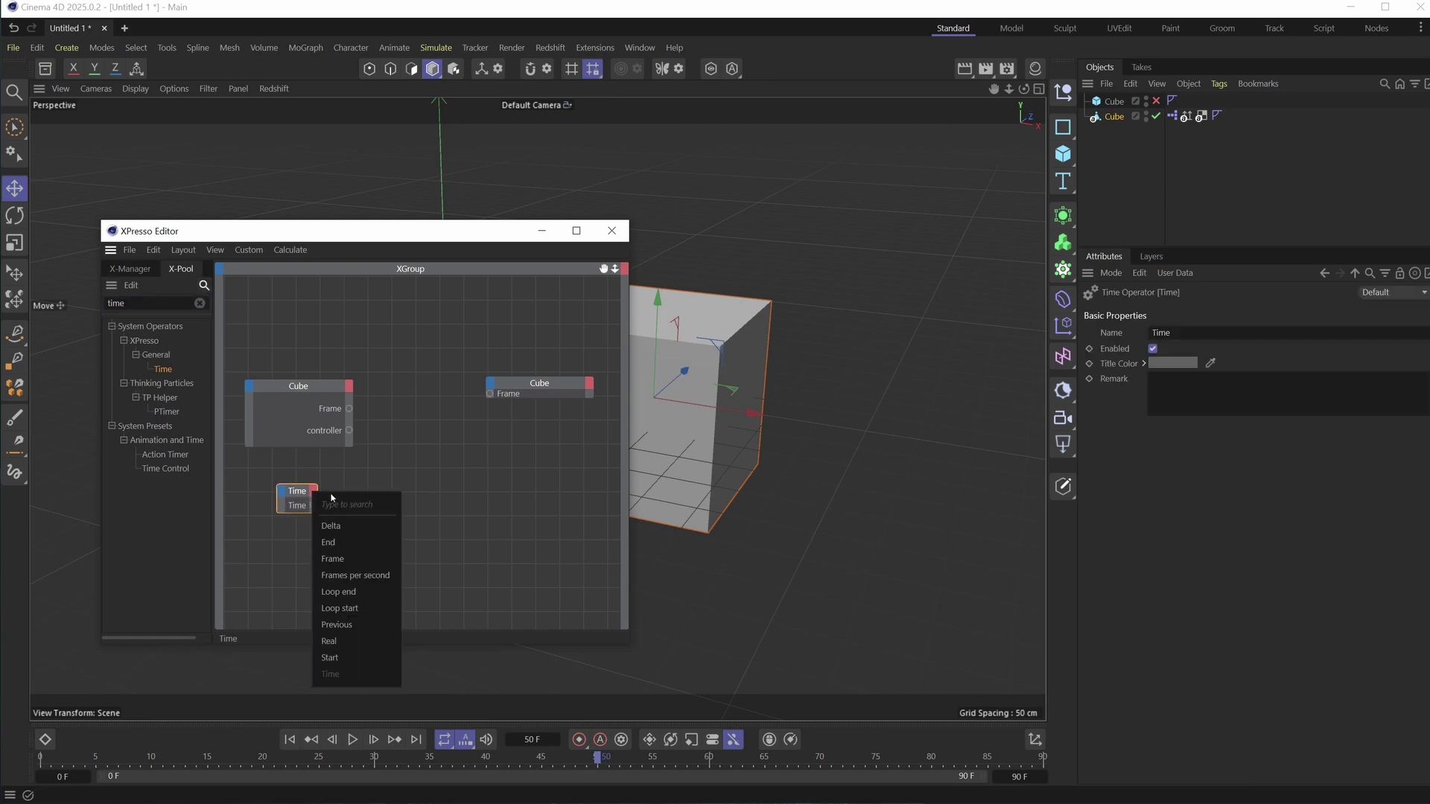
click(363, 576)
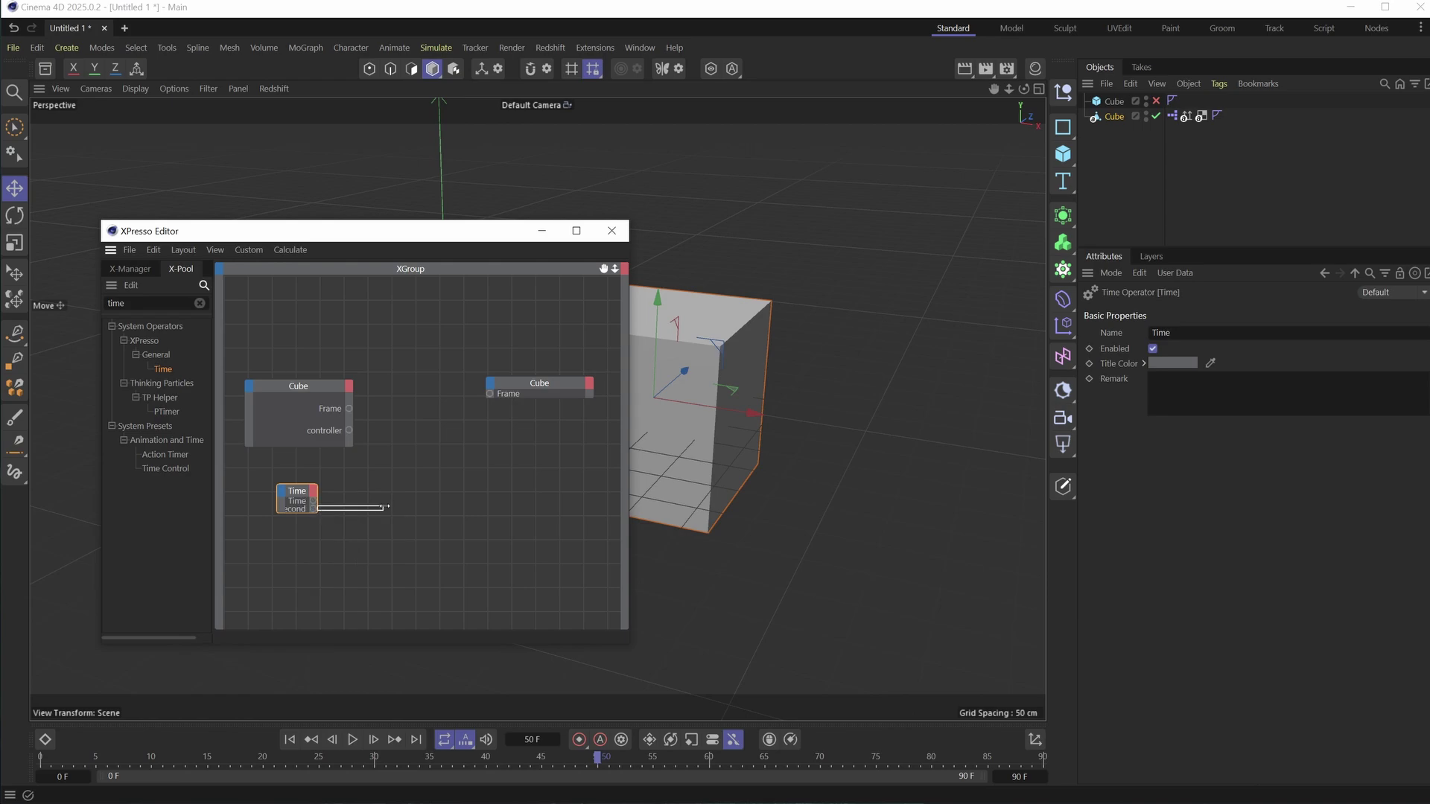
click(319, 499)
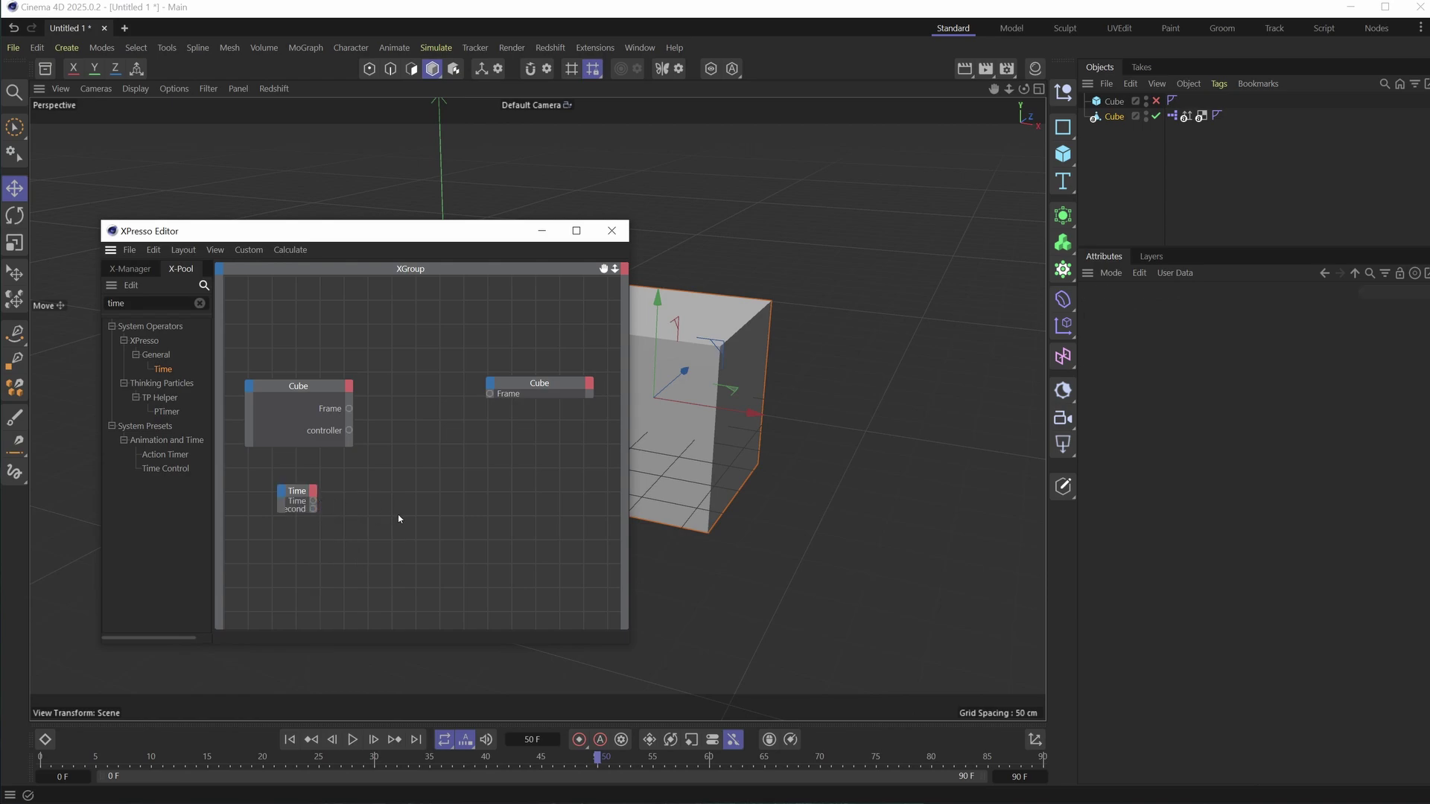
Show the project settings and examine the project's frame rate
key(ctrl+d)
click(1140, 525)
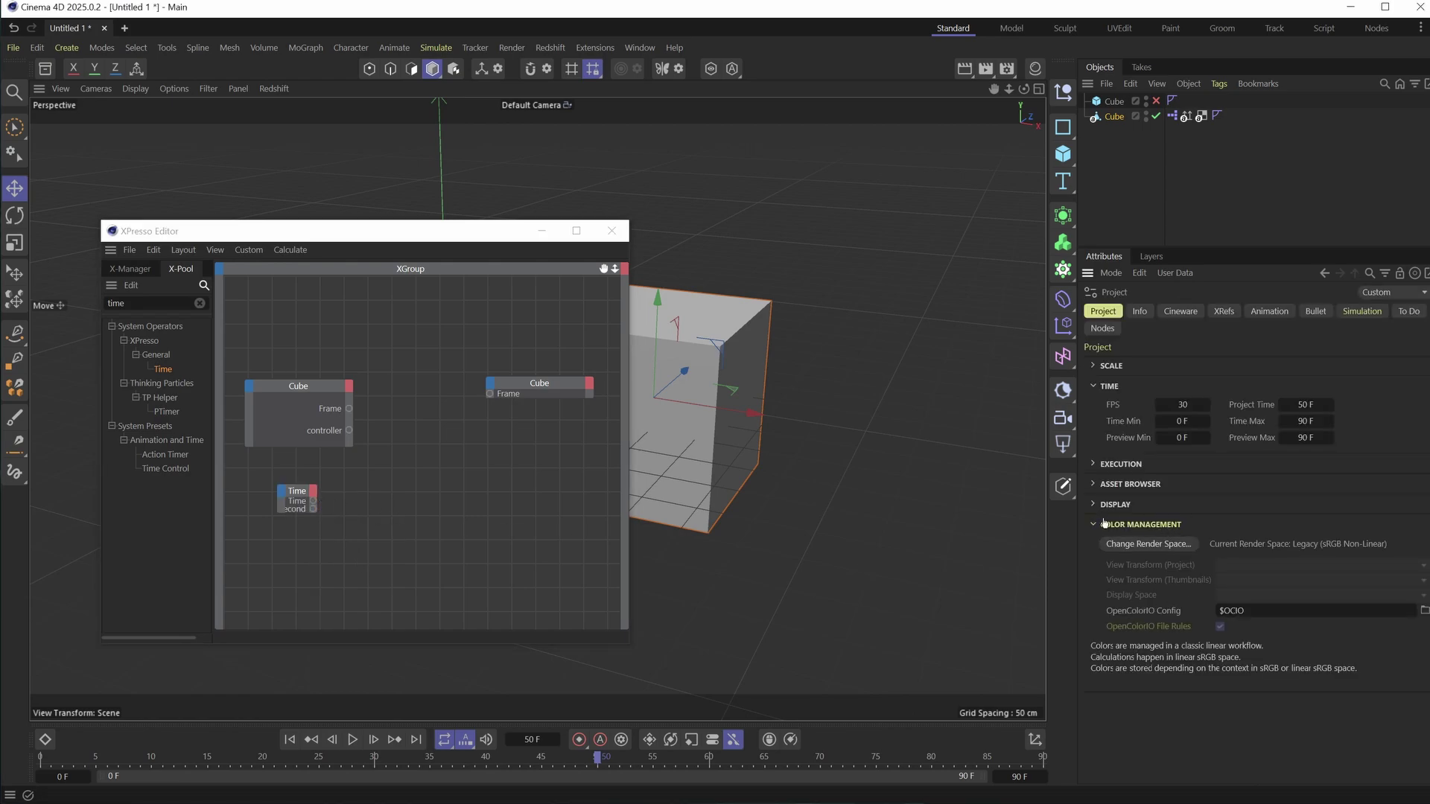
click(1123, 524)
click(1116, 504)
click(1125, 484)
click(1120, 464)
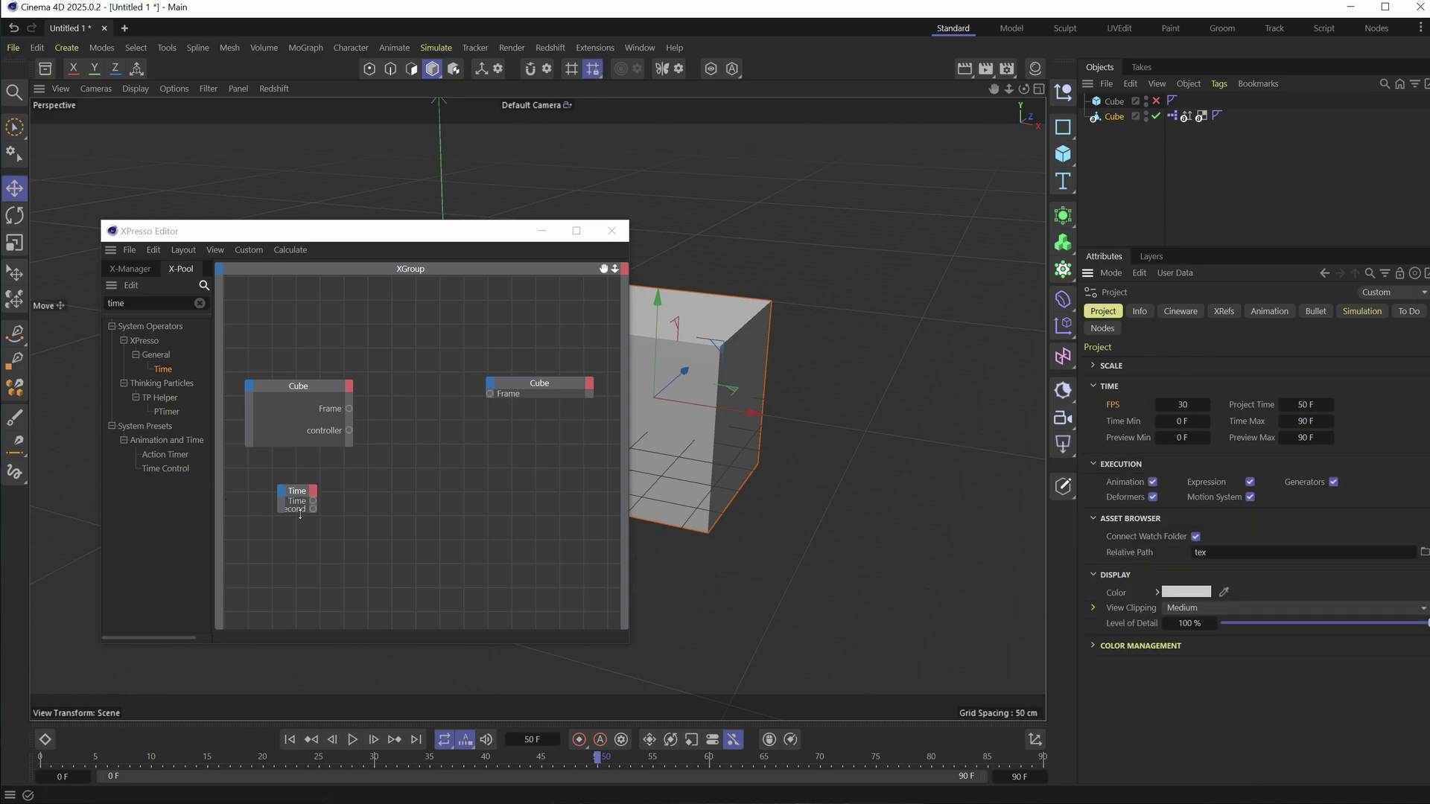
Enlarge the Time node to reveal its port names and align it beneath the controller's Cube node
mouse_move(317, 513)
mouse_down()
mouse_move(319, 544)
mouse_move(374, 549)
mouse_move(324, 516)
mouse_up()
double_click(298, 491)
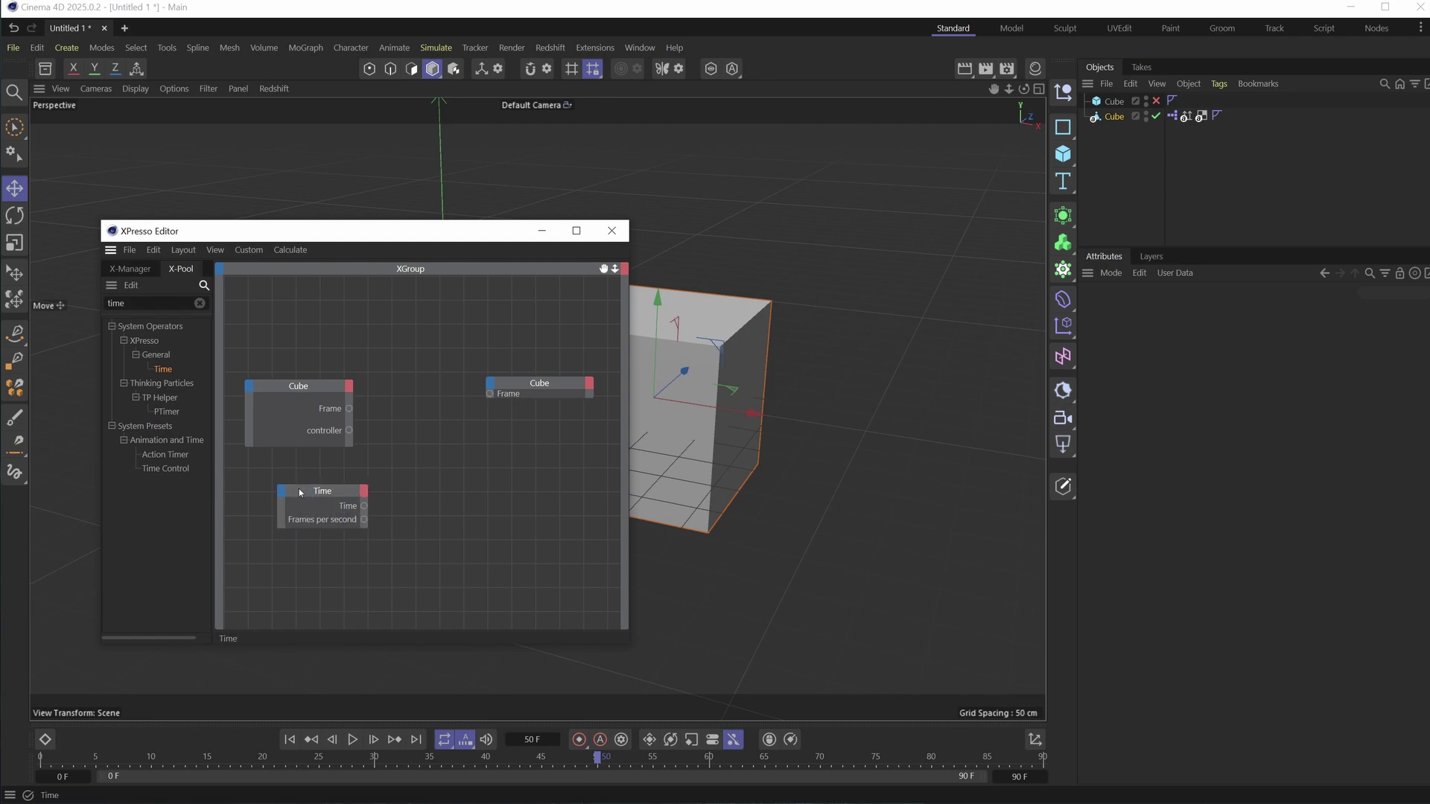
drag(344, 491, 325, 491)
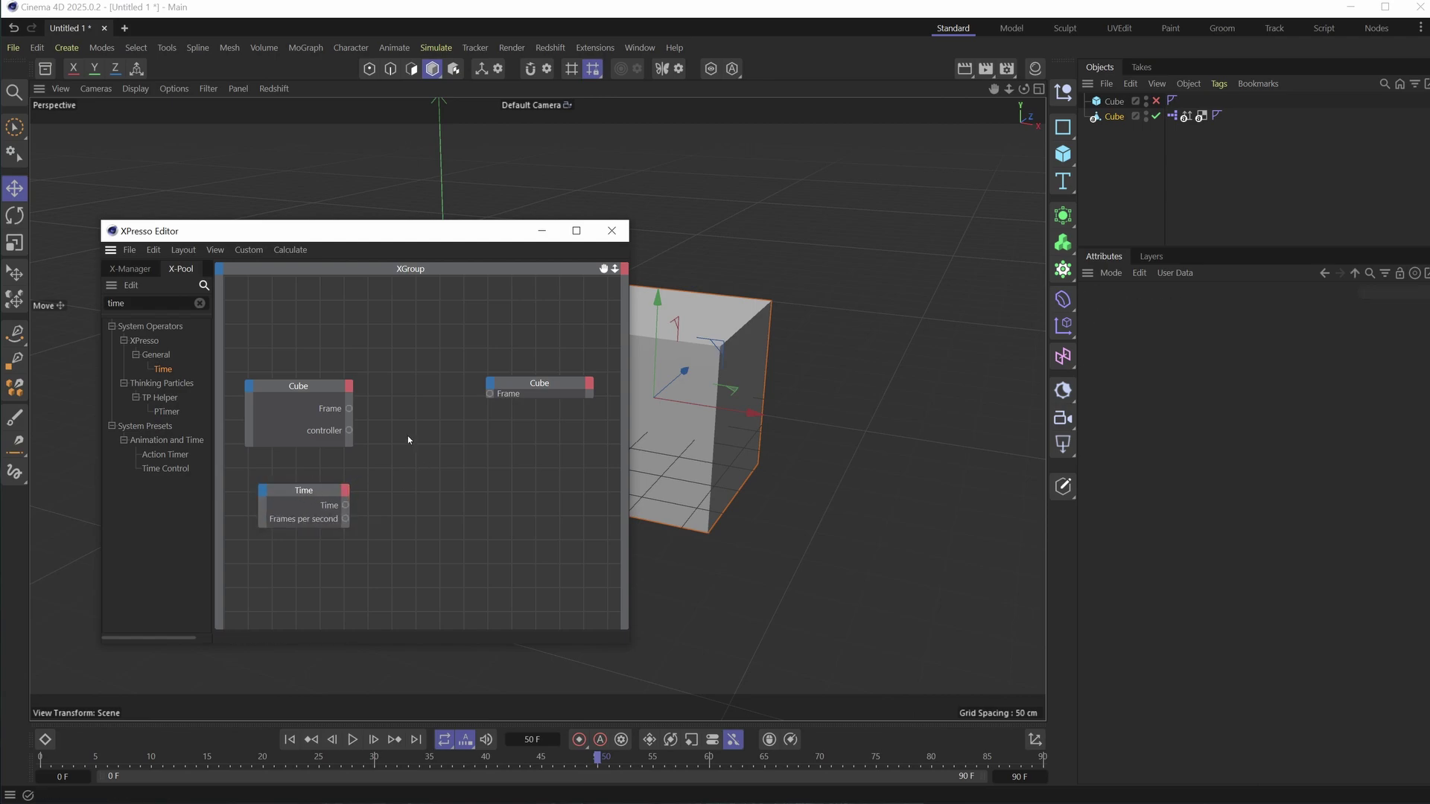
Add a Math node between the input nodes and the Frame Cube node, with its function set to Divide
click(142, 306)
key(ctrl+a)
text(math)
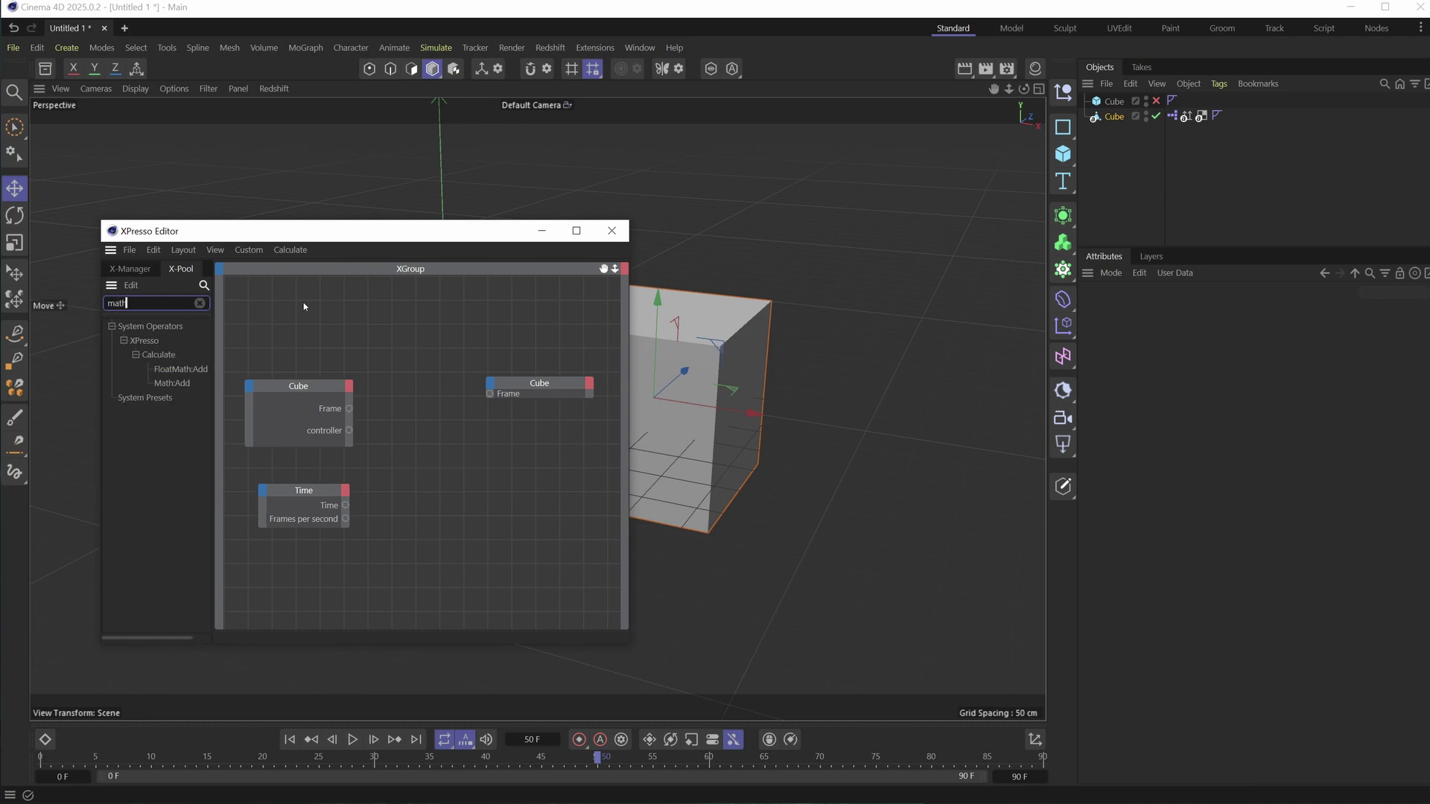
drag(172, 383, 456, 450)
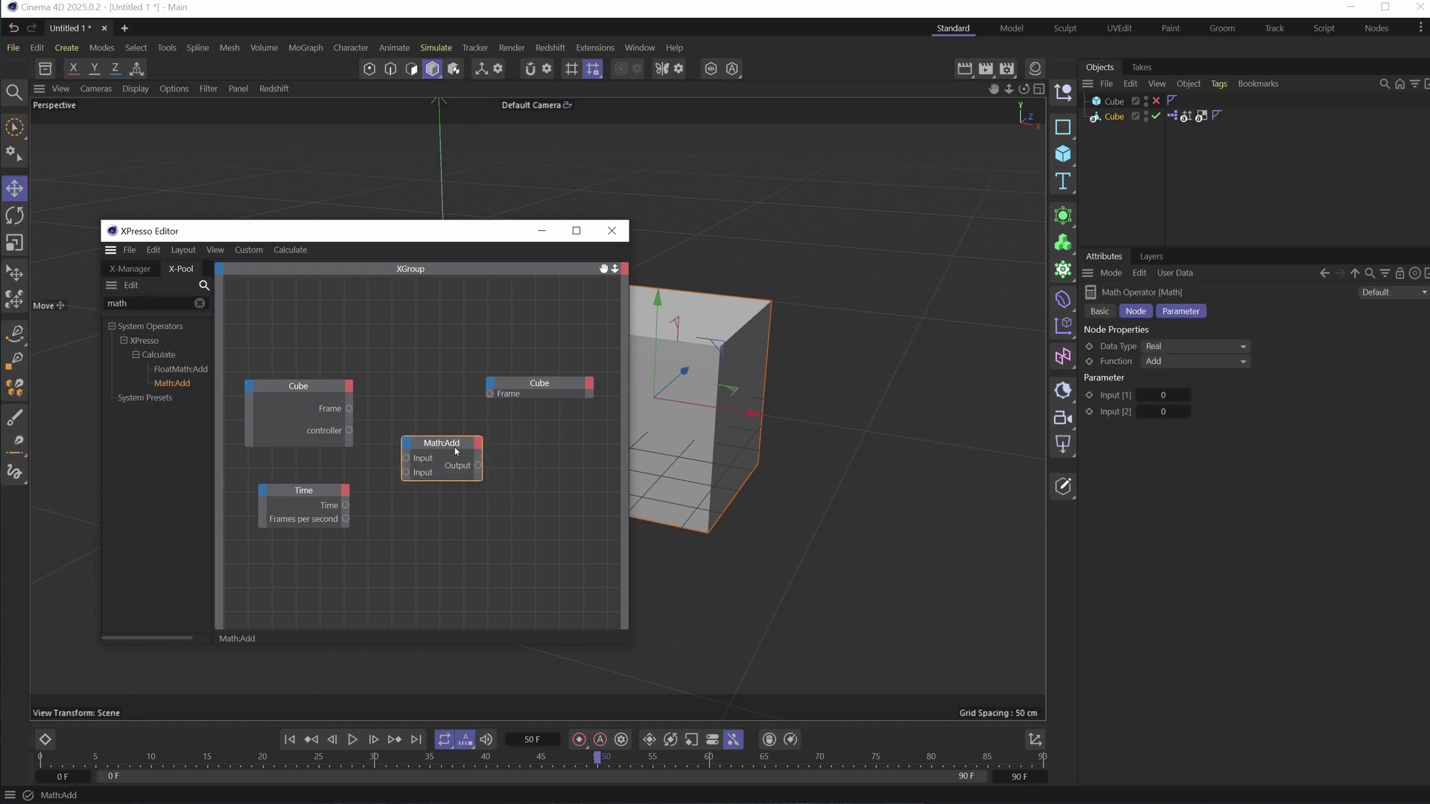
click(1223, 363)
click(1212, 426)
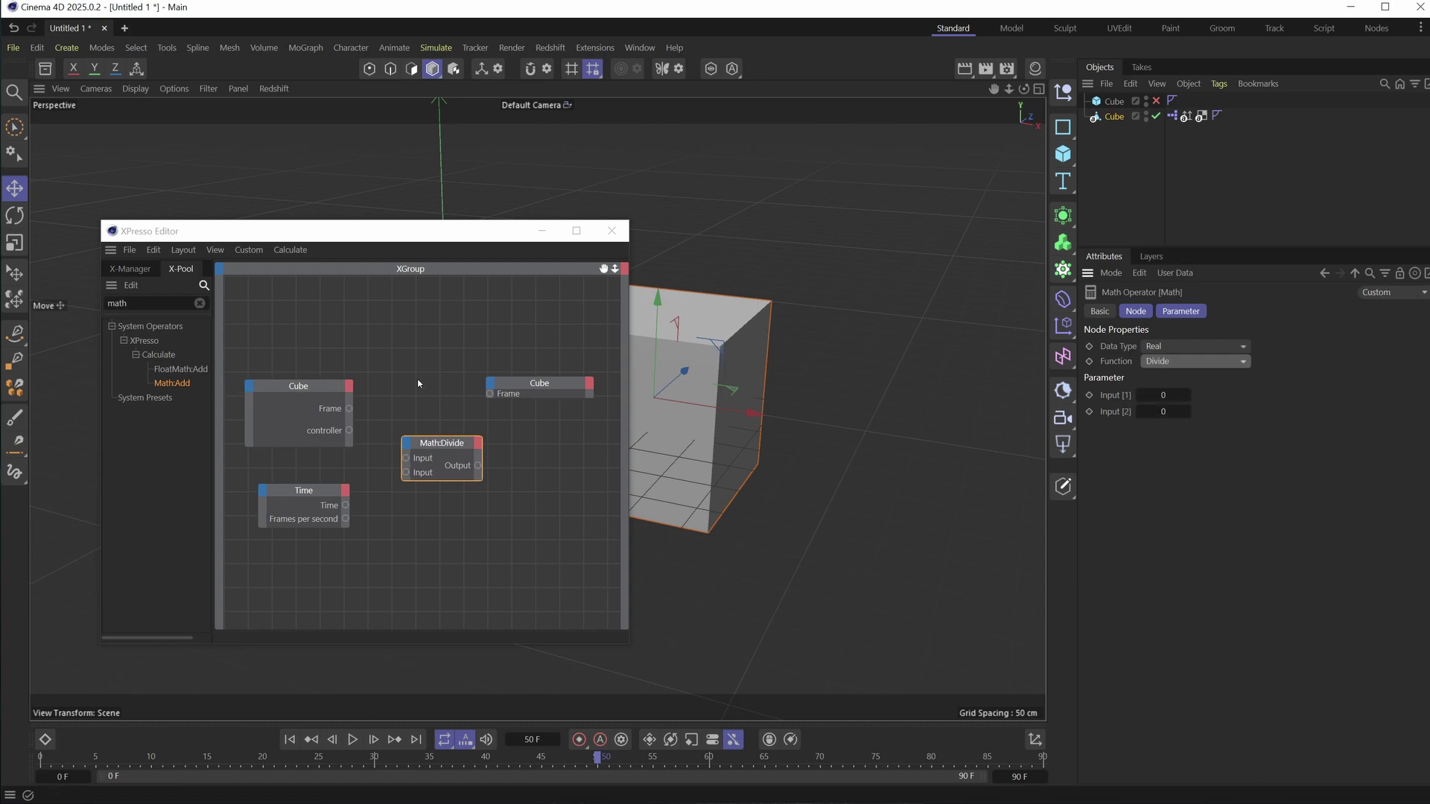
Wire the controller and Frames per second outputs into the Divide node's first and second inputs, and set the Alembic cube's controller to 33
click(376, 429)
click(346, 431)
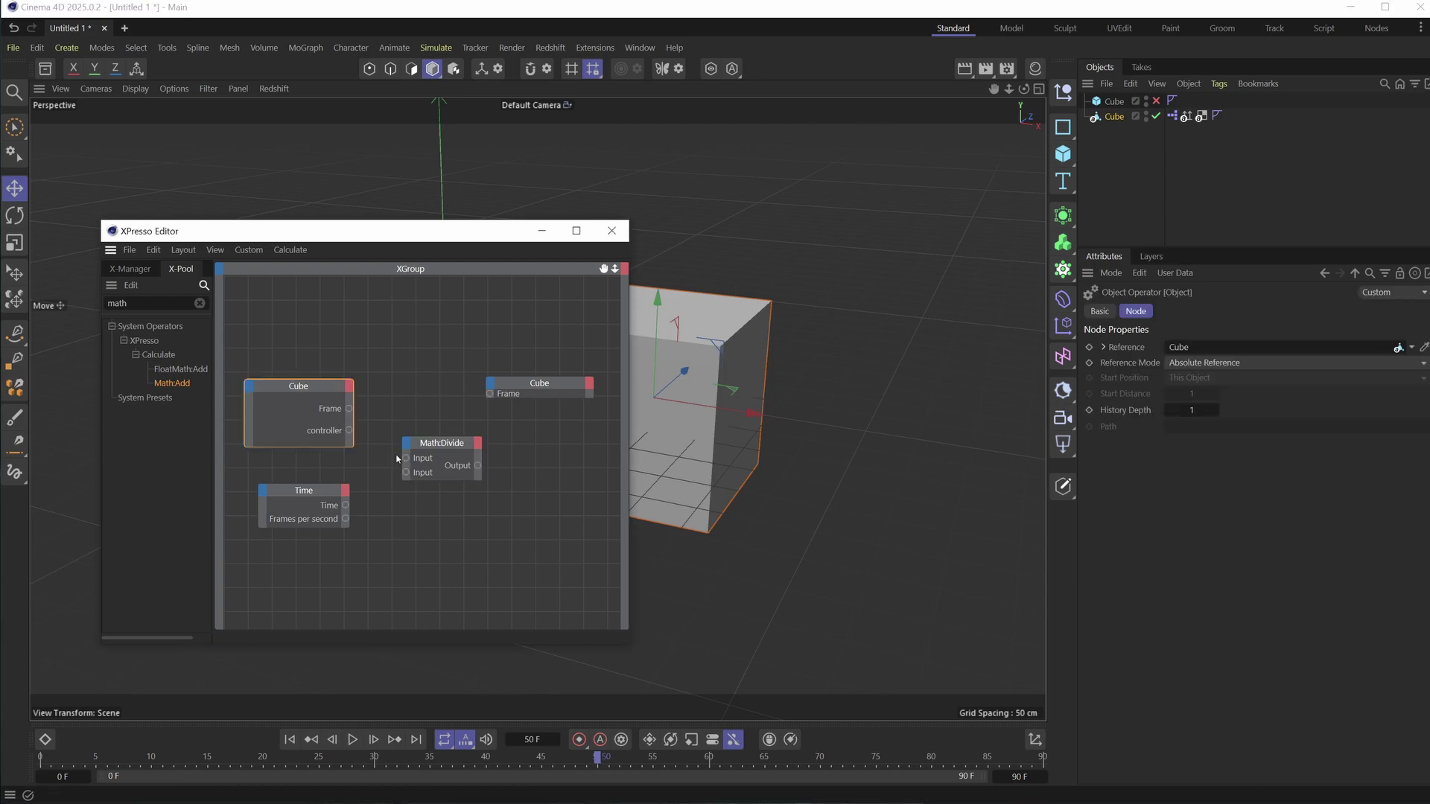
drag(350, 429, 406, 458)
drag(345, 519, 406, 472)
click(1114, 116)
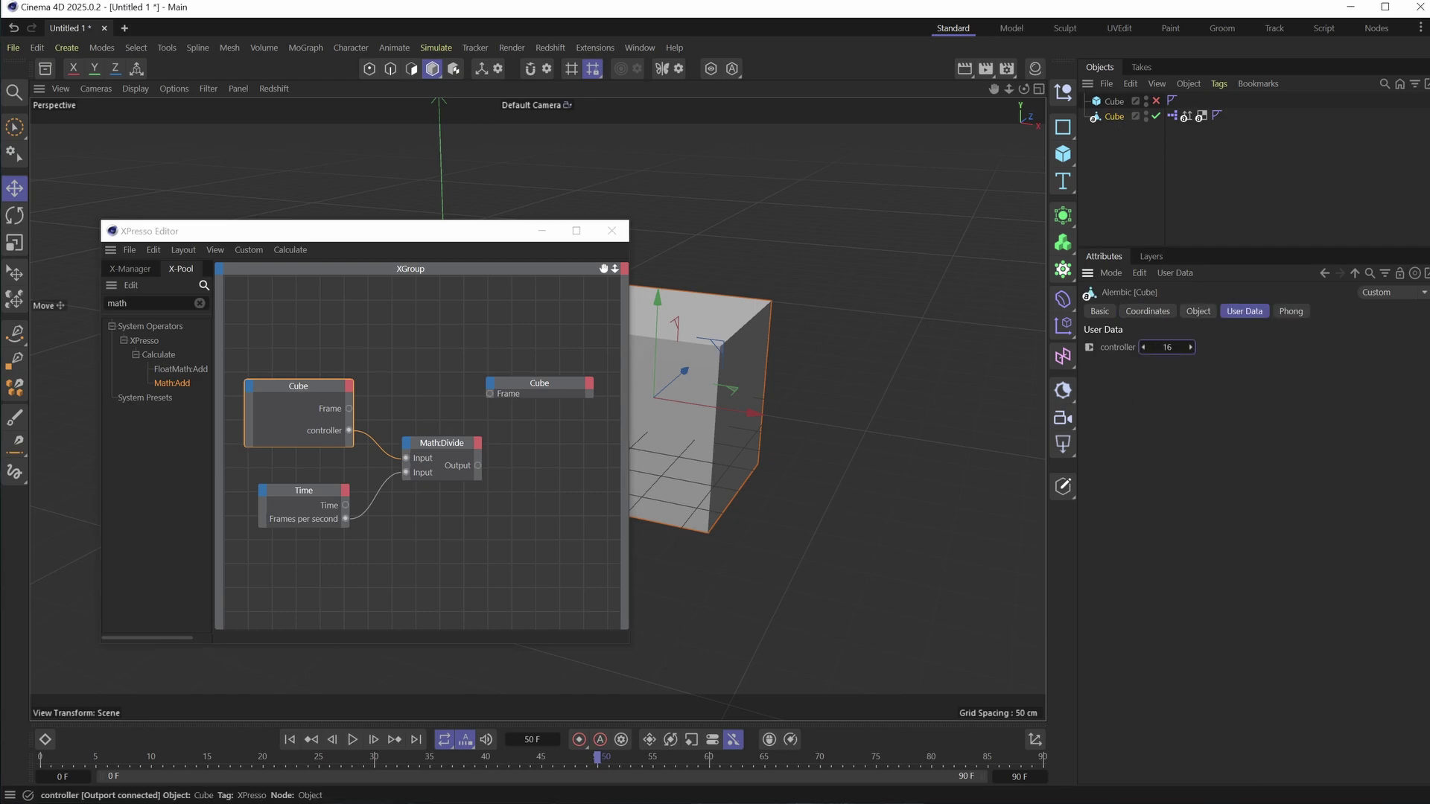
drag(1167, 347, 1150, 347)
Add a Result node fed by the Divide output and test it by changing the Alembic cube's controller value
click(162, 298)
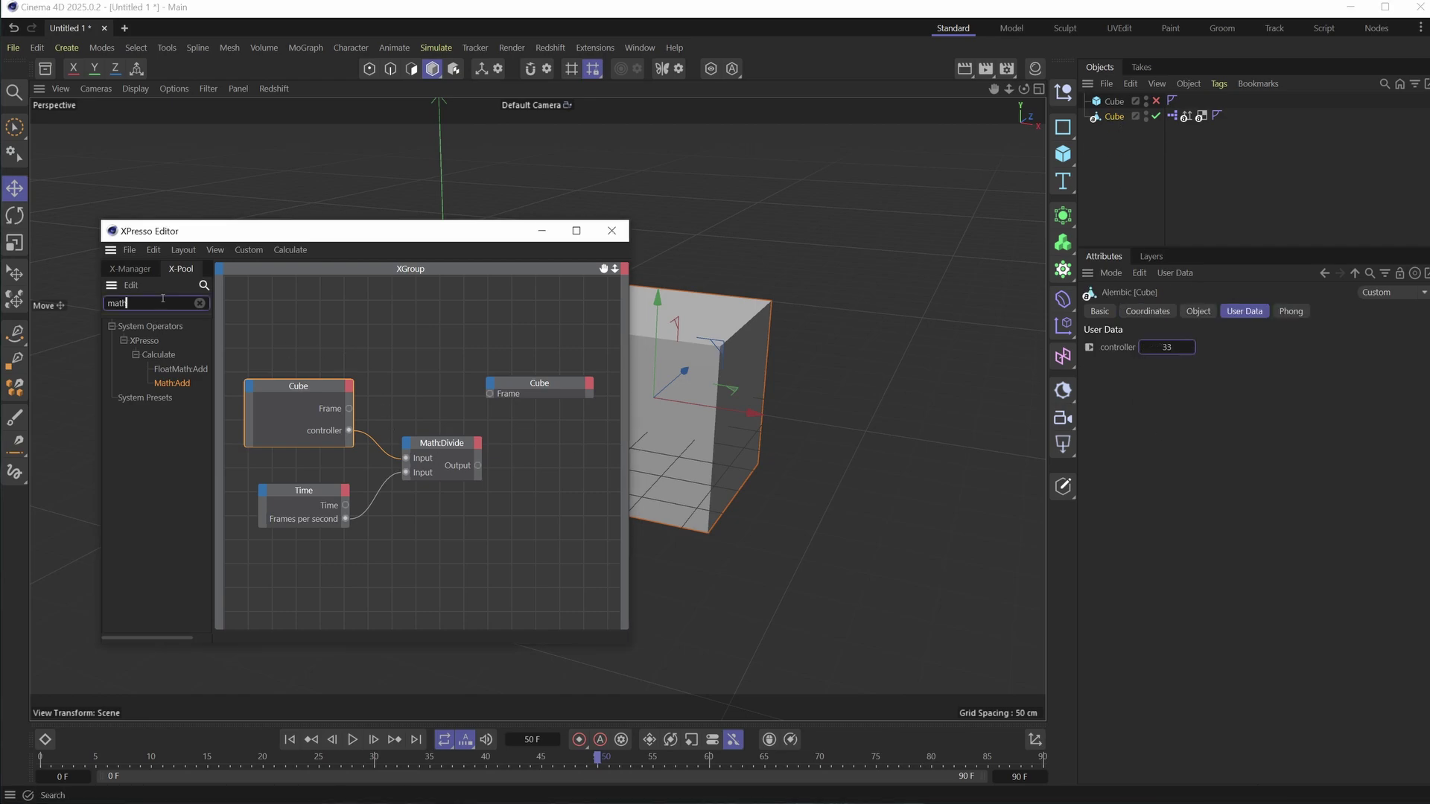
double_click(159, 297)
text(resu)
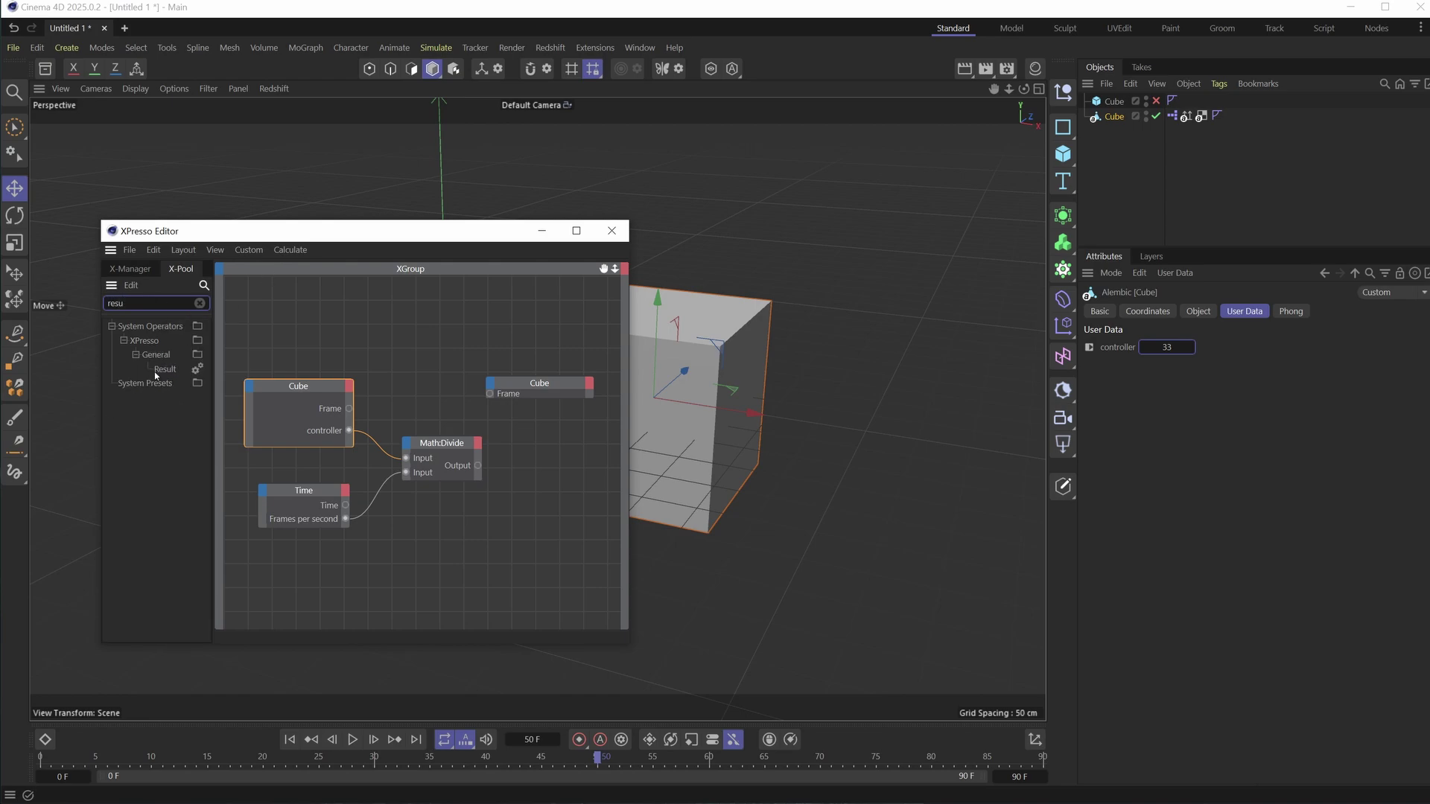
drag(156, 370, 561, 513)
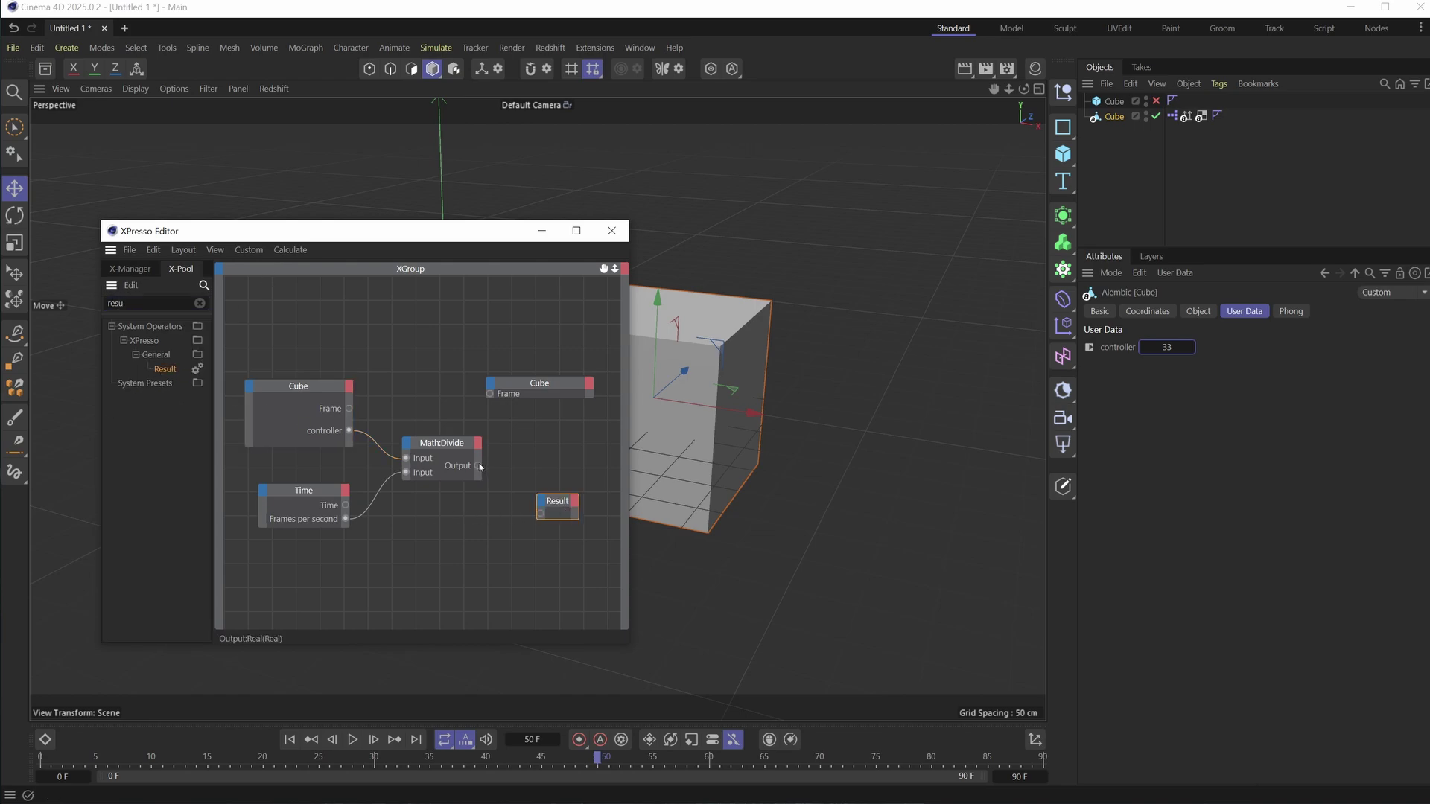
drag(479, 466, 536, 516)
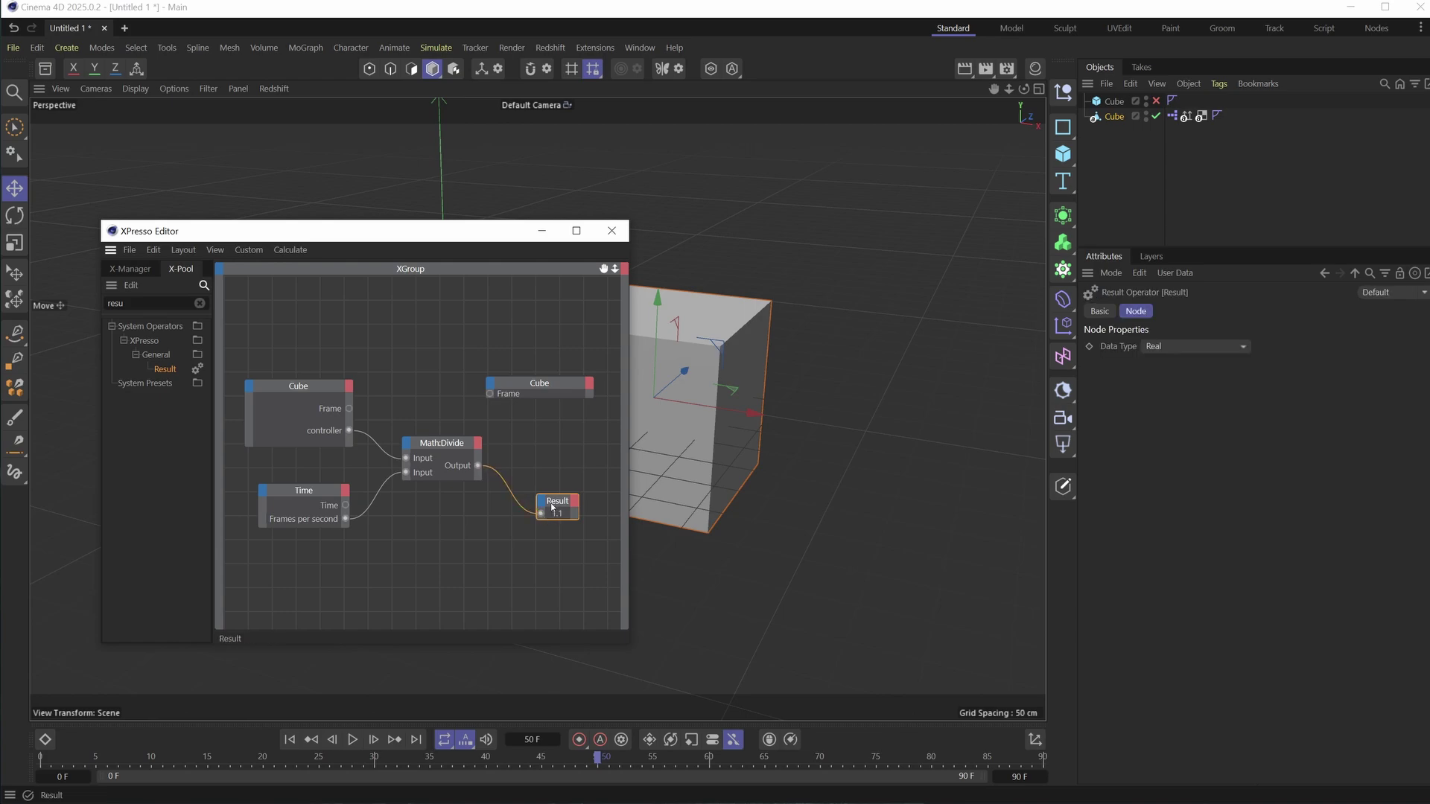
click(1114, 118)
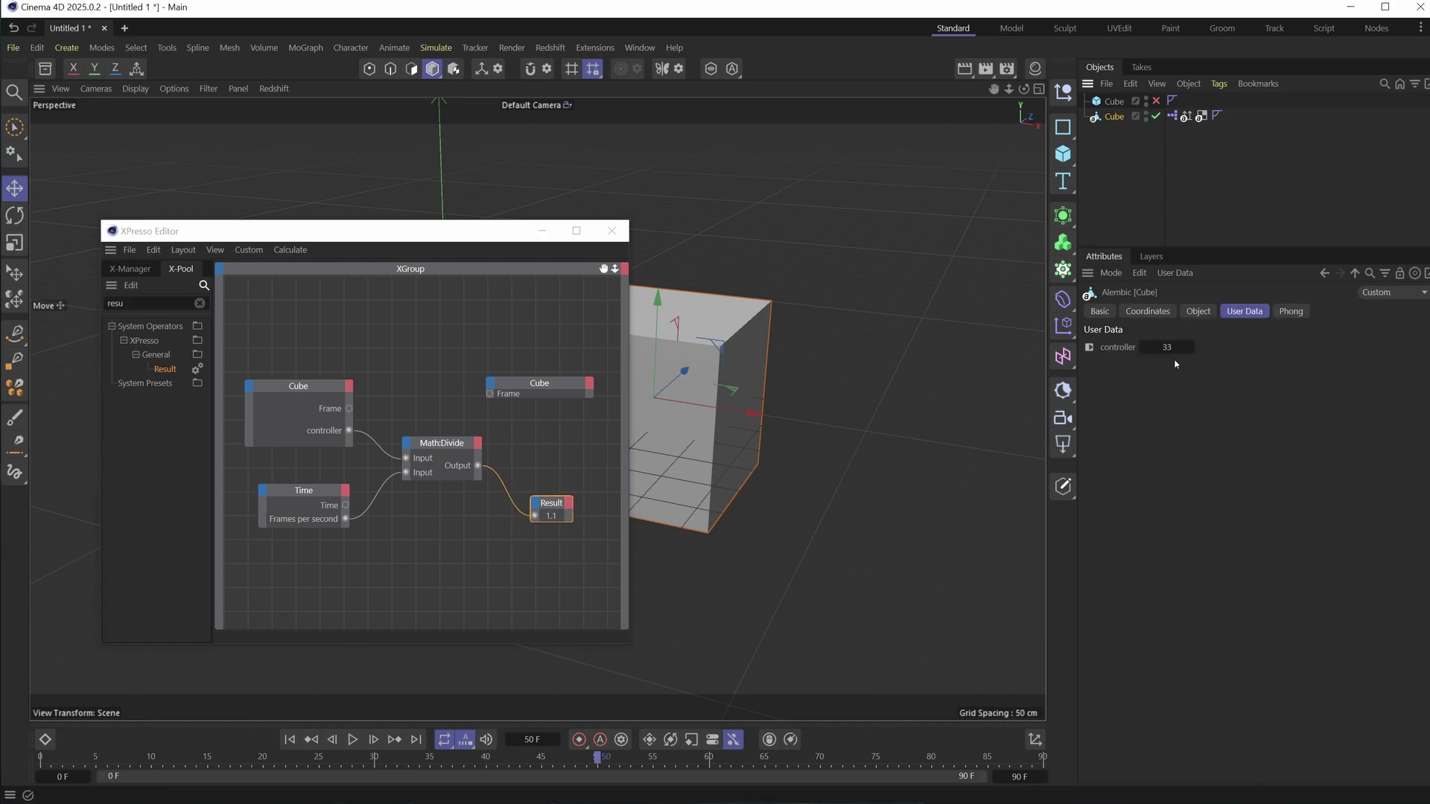
key(Return)
Connect the Divide node's output to the Cube node's Frame input and close the XPresso editor
drag(510, 382, 525, 374)
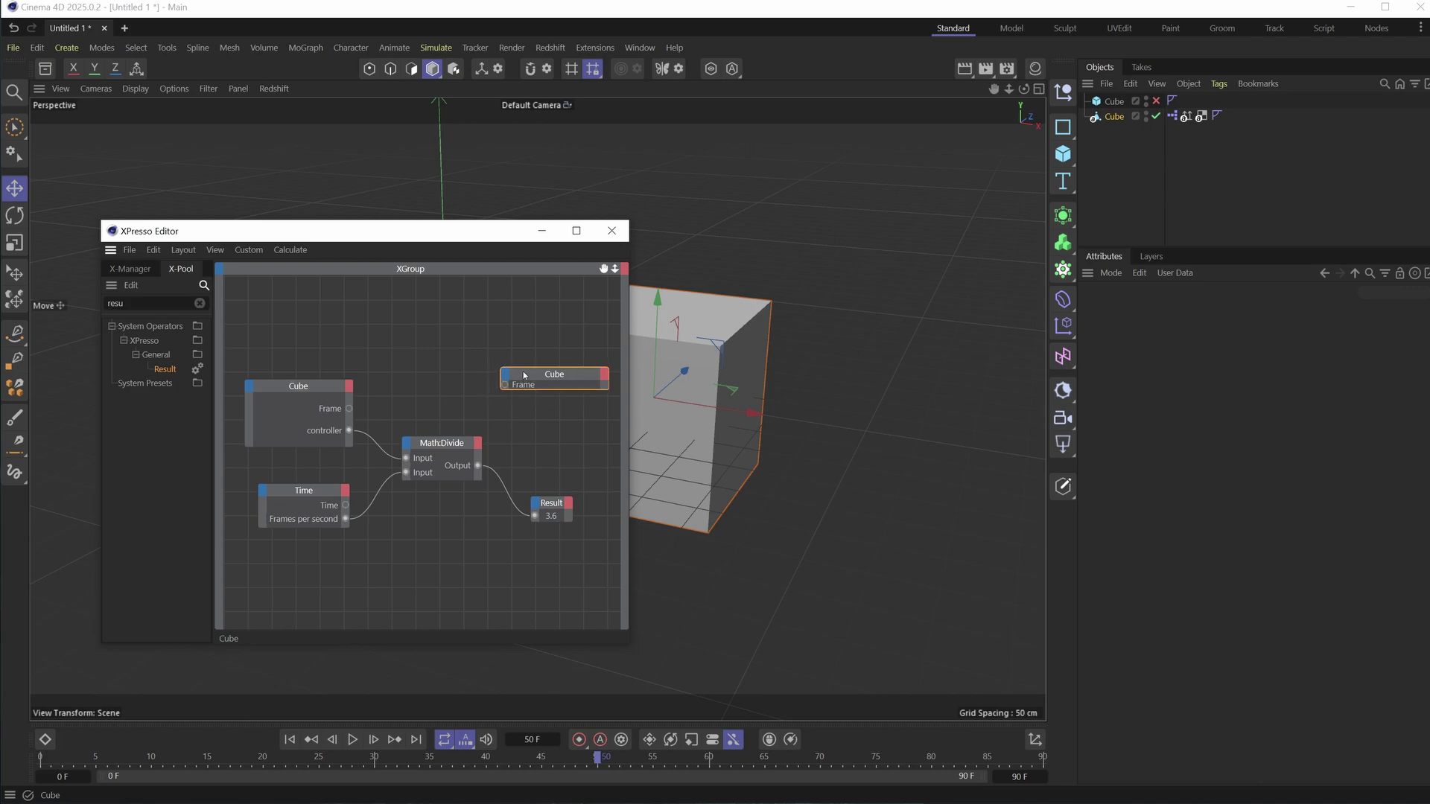
drag(449, 449, 504, 384)
click(555, 374)
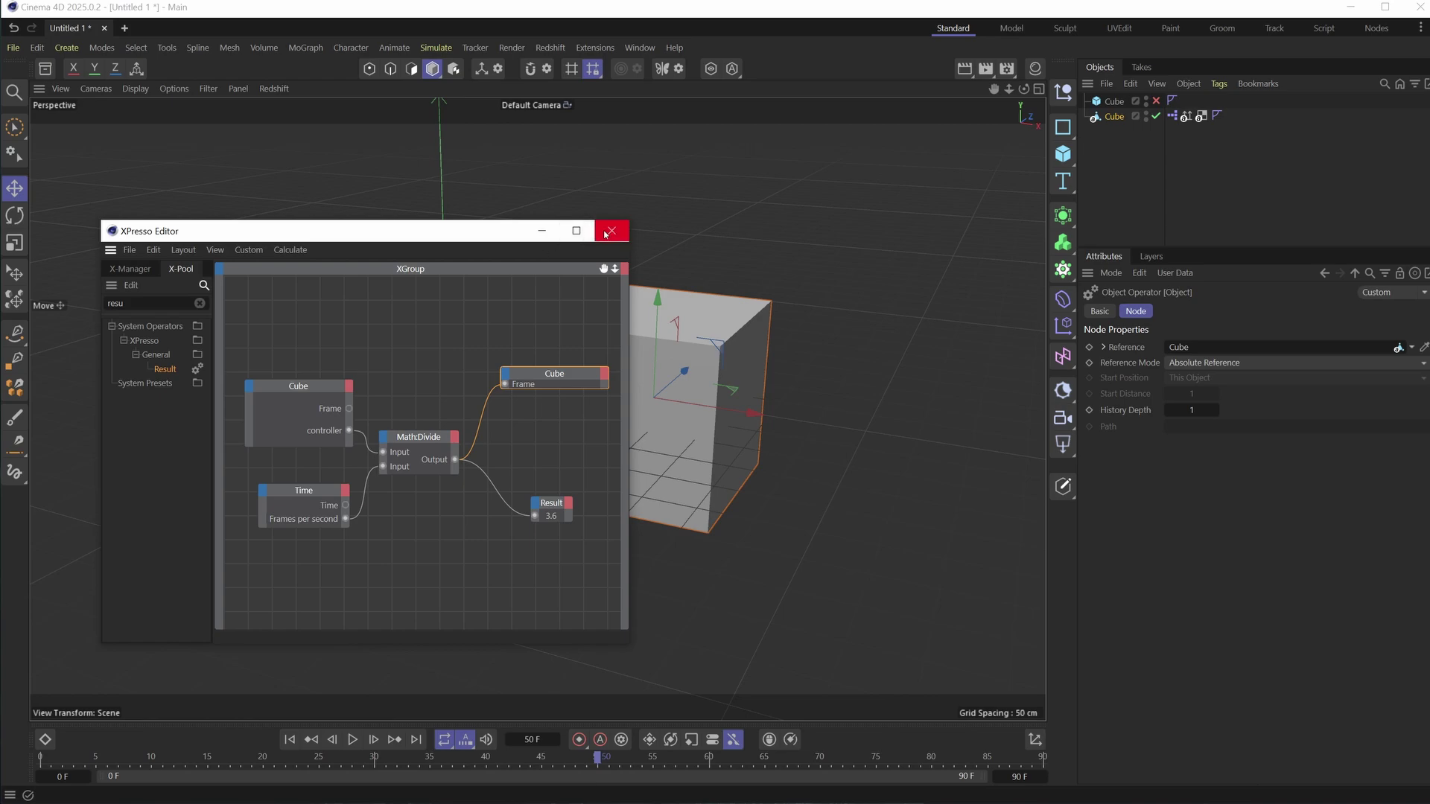
click(611, 231)
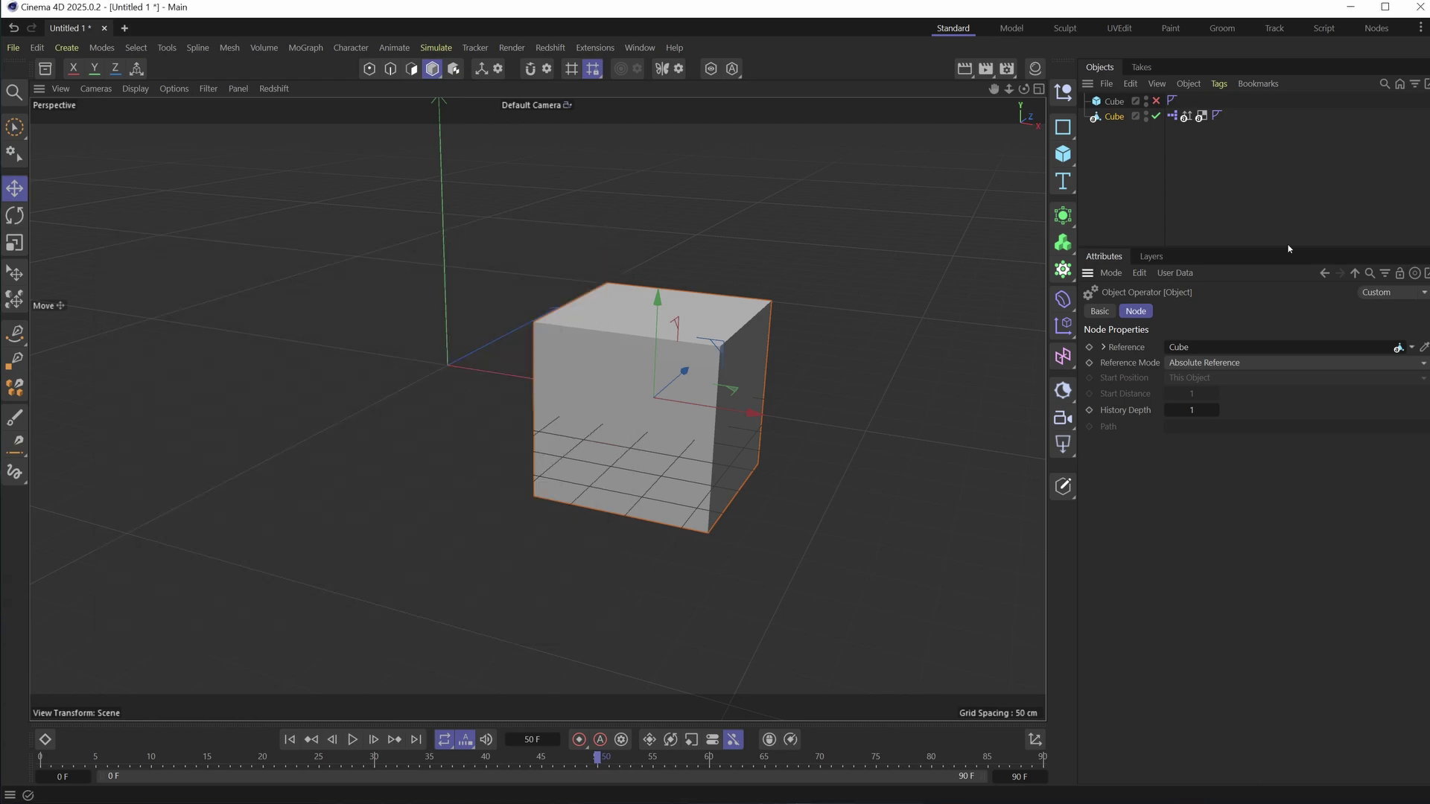
Set the Alembic cube's controller to 7 and turn off Use Animation in its object properties
click(1122, 115)
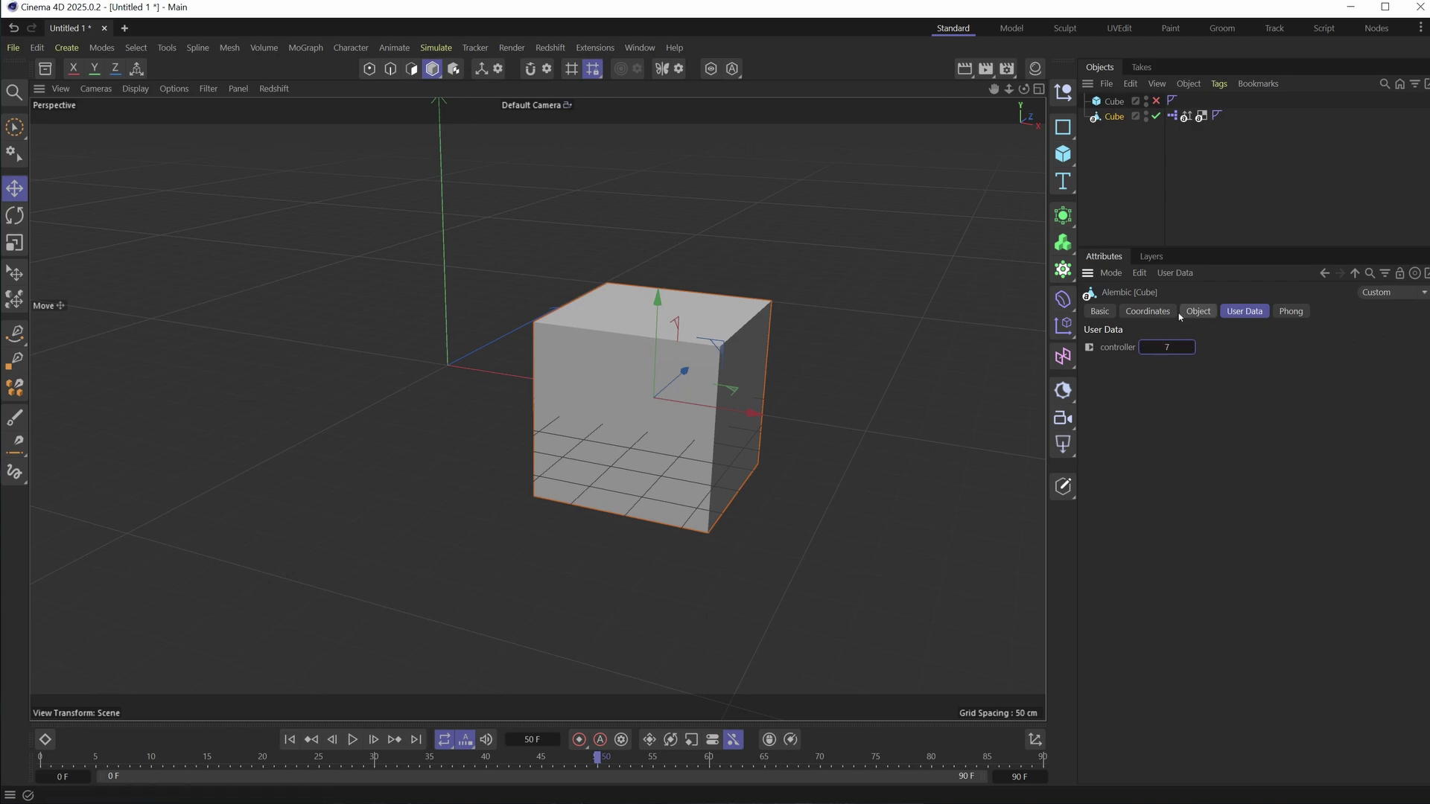
click(1199, 313)
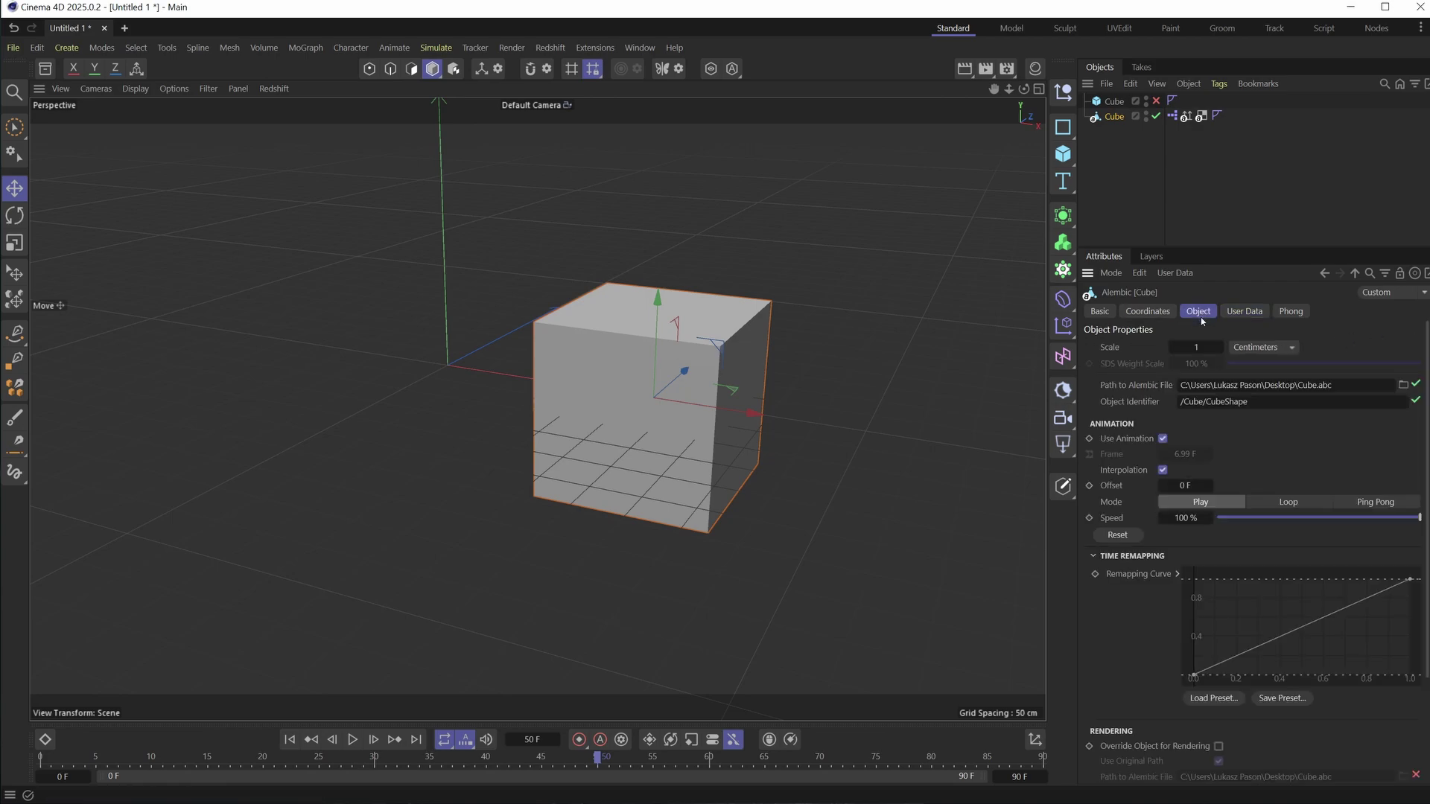
click(1163, 439)
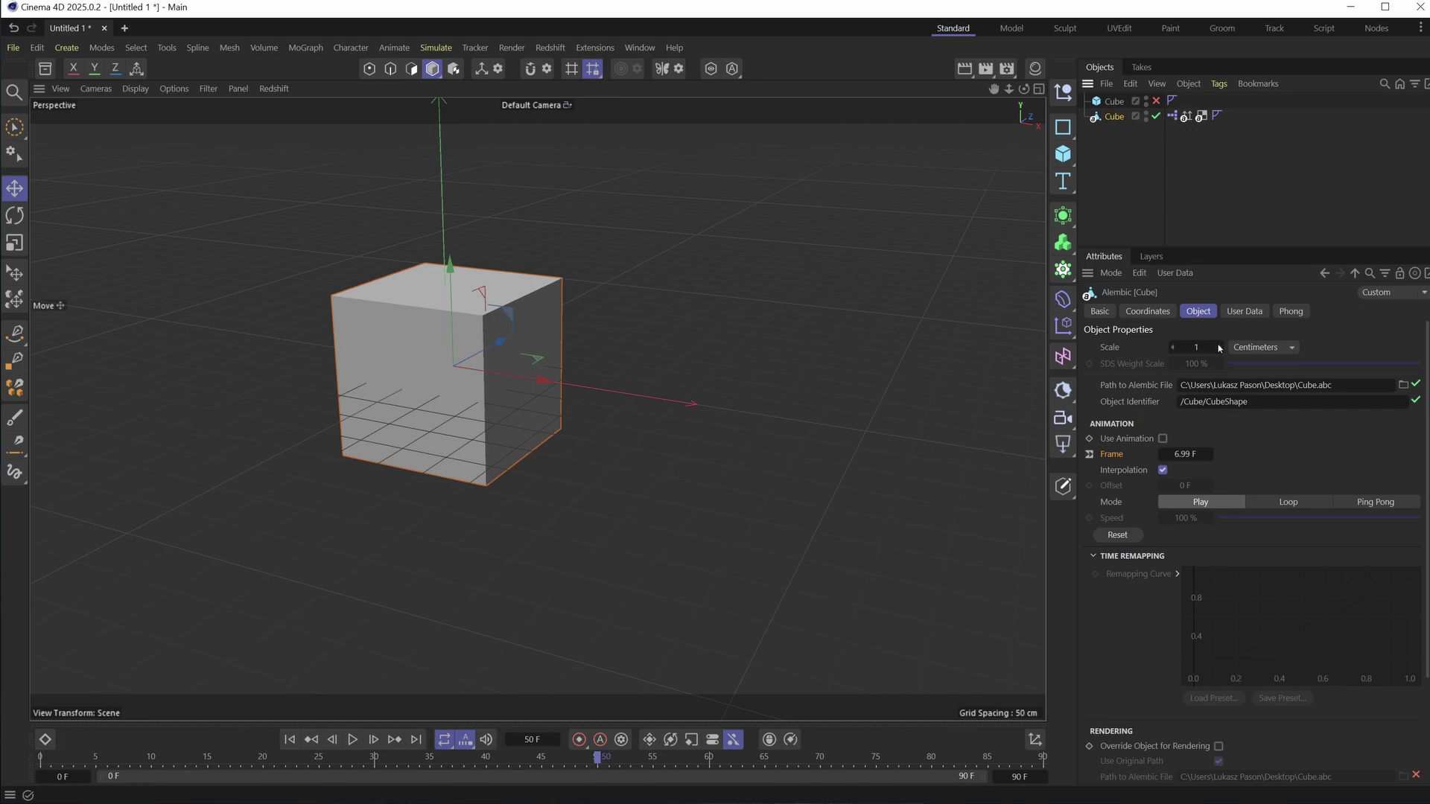
Show the animation timeline and disconnect the Divide output from the Cube node's Frame input in the XPresso graph
click(1244, 311)
click(44, 740)
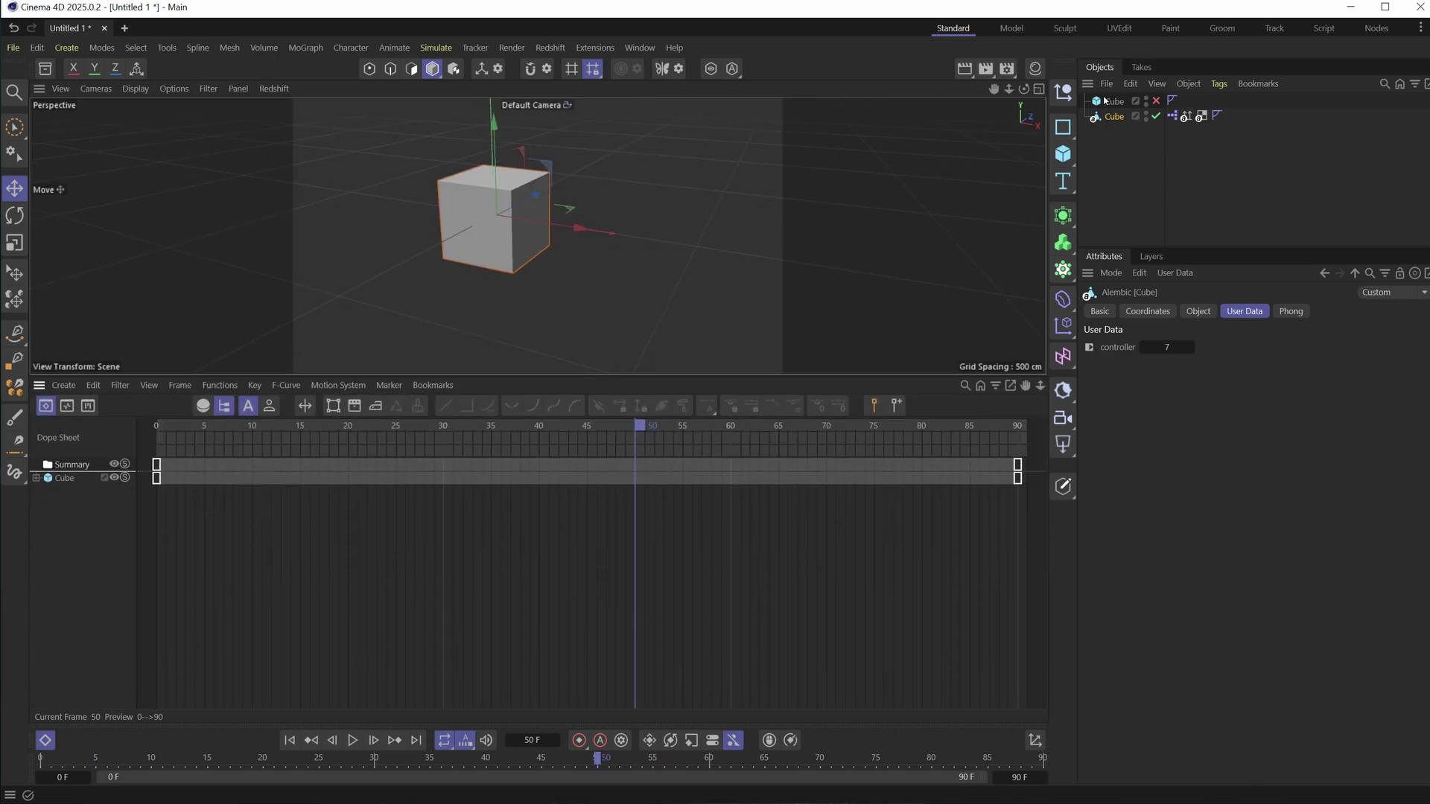
double_click(1182, 118)
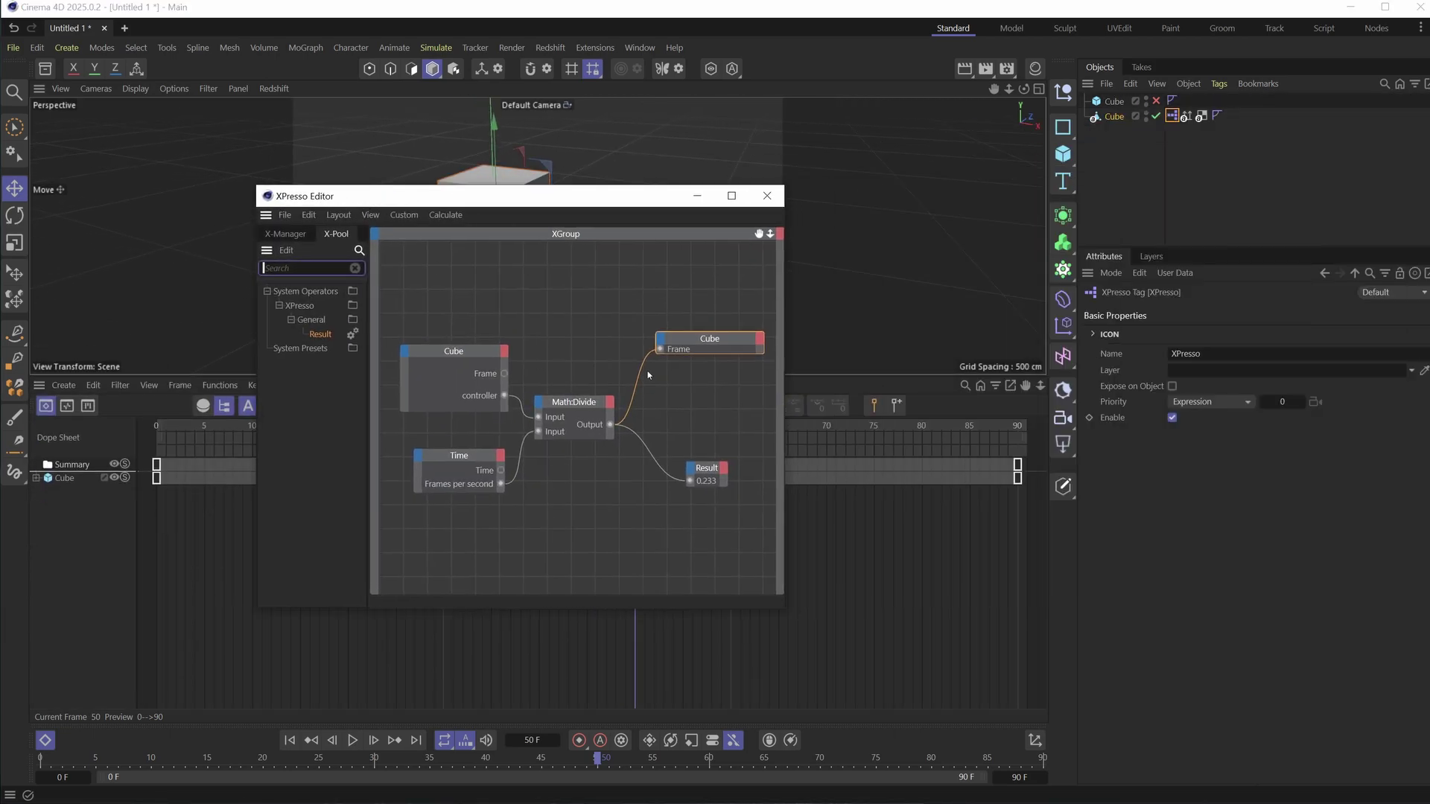
drag(641, 358, 570, 340)
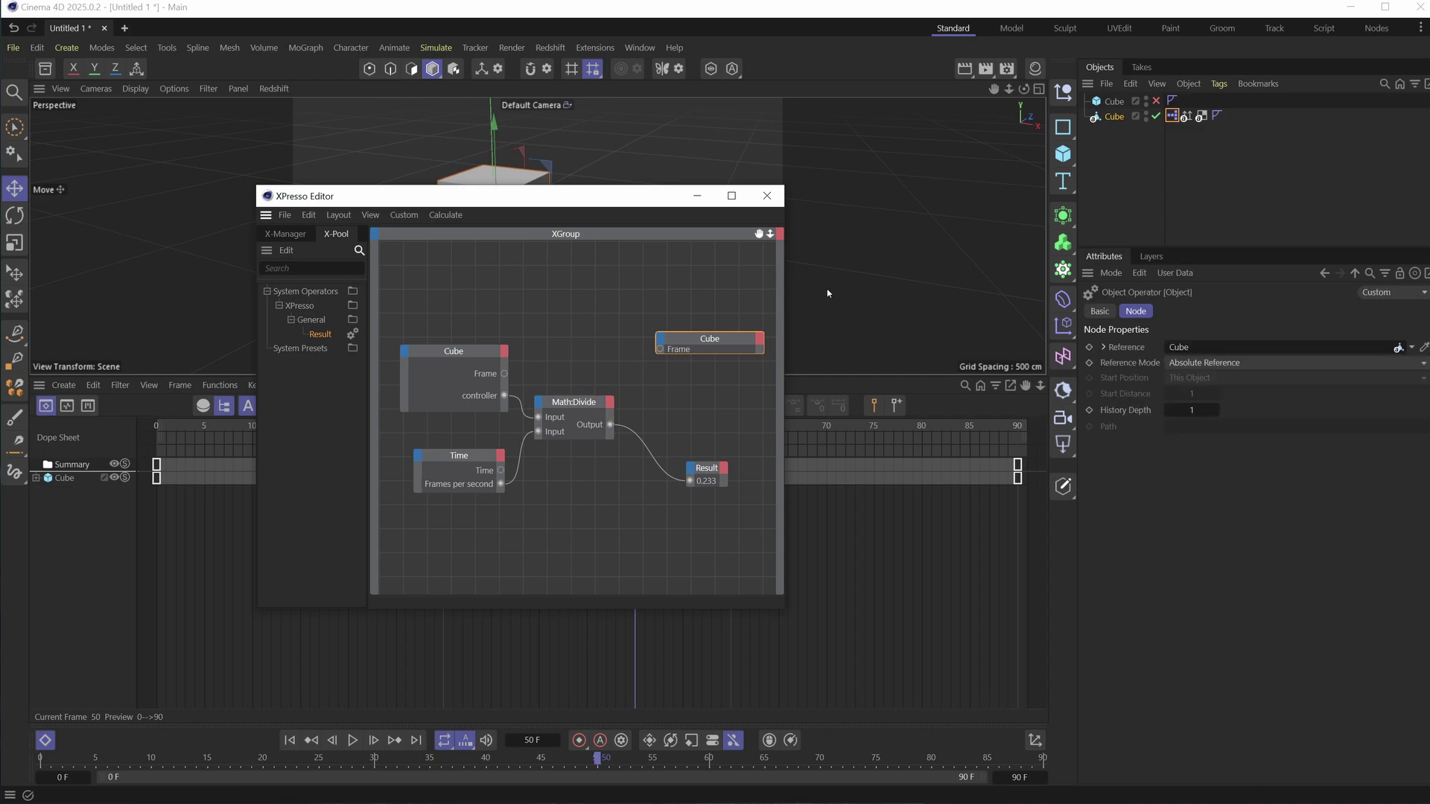
Set the Alembic cube's Frame property to 7 F and keyframe it at timeline frame 50
click(1114, 116)
click(1198, 312)
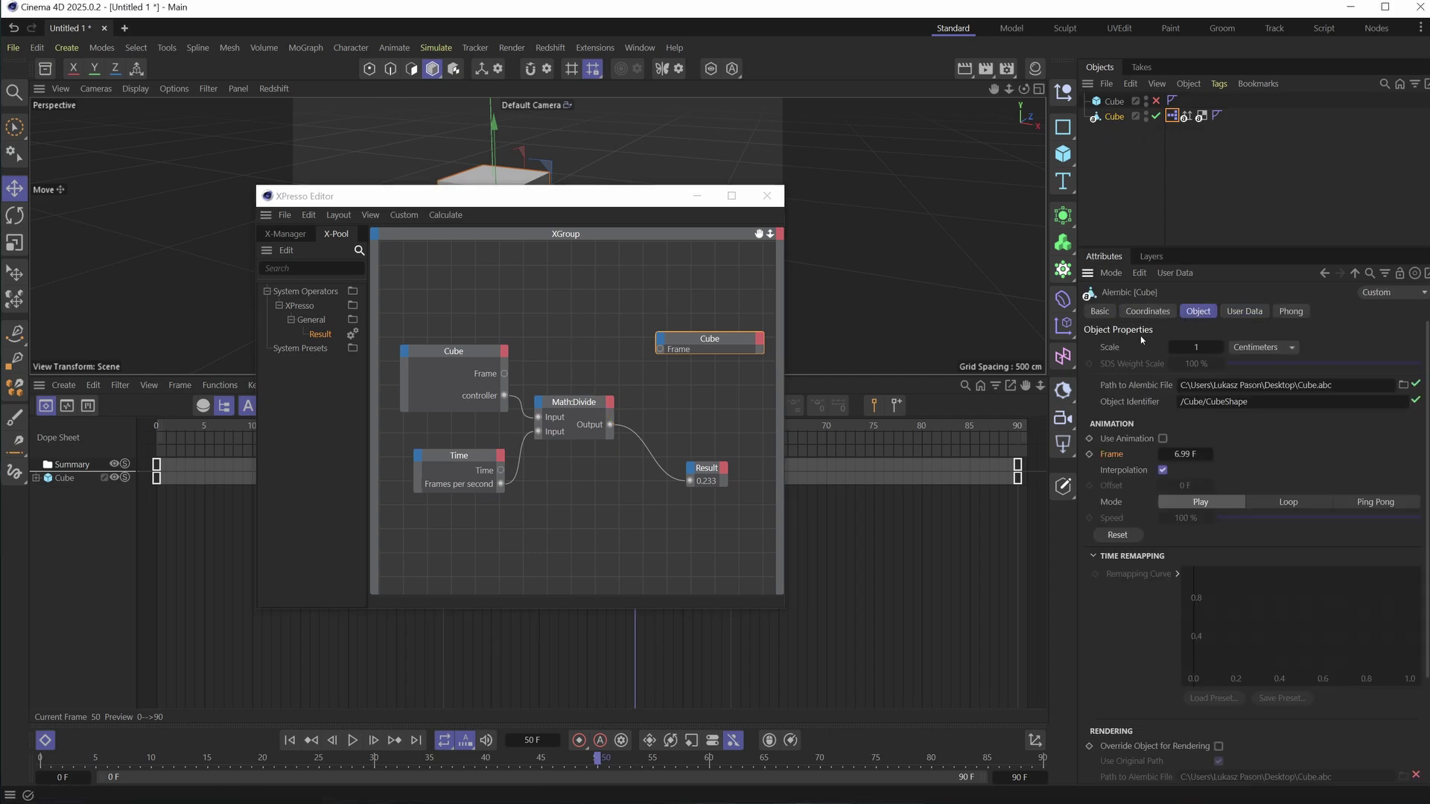
click(1169, 454)
text(7)
key(Return)
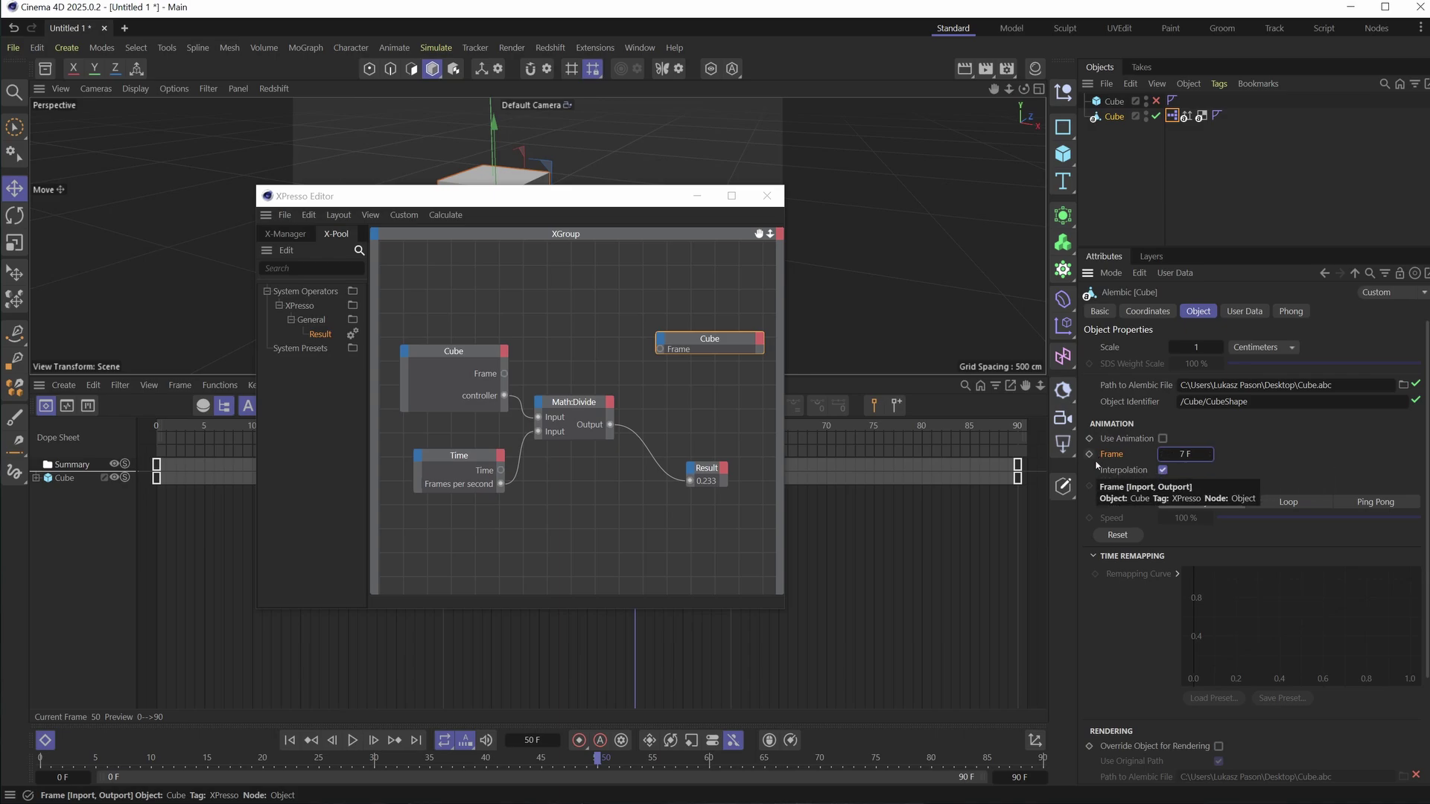
click(1089, 454)
Keyframe a changed Frame value for the Alembic cube at timeline frame 71 and select both Frame keyframes
drag(573, 207, 54, 245)
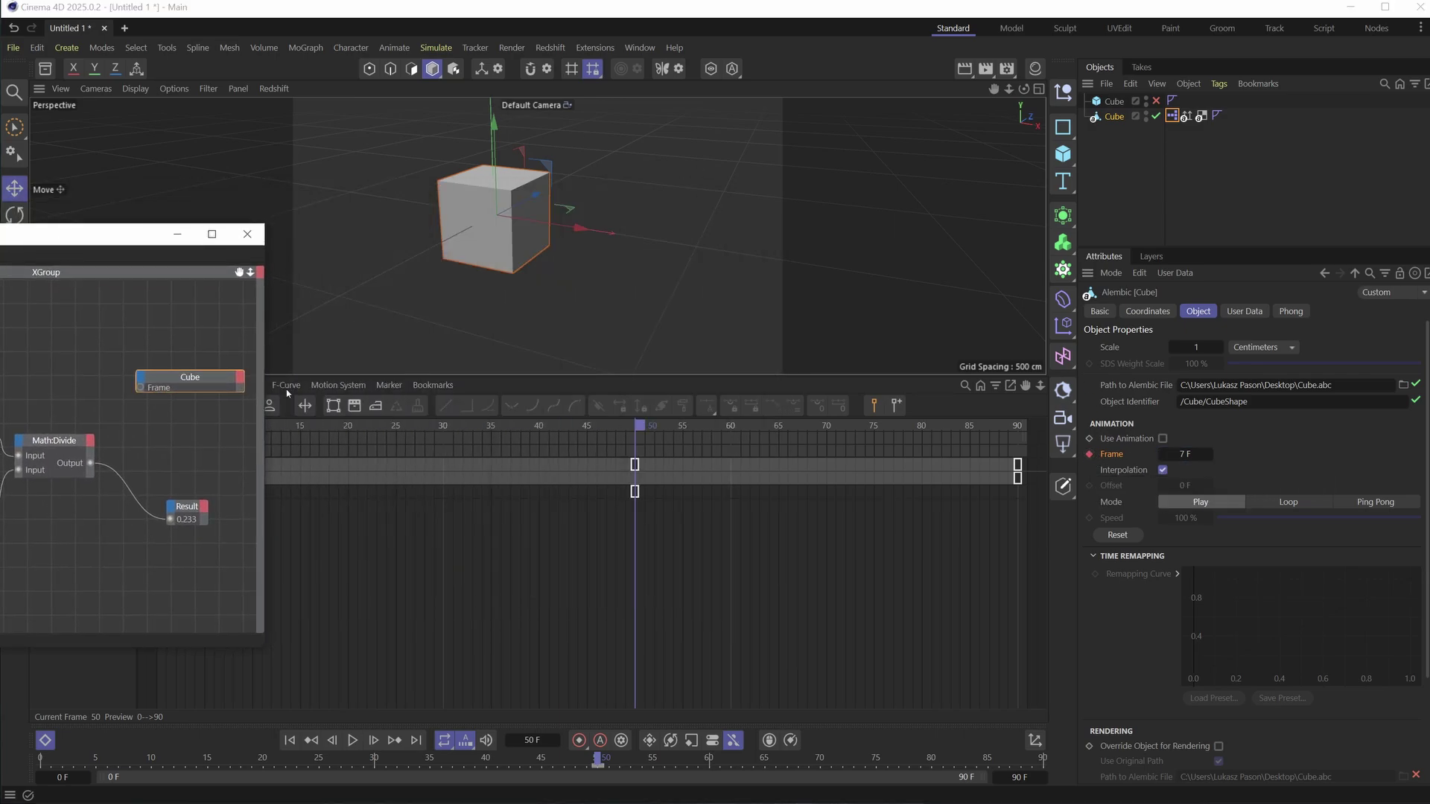
drag(632, 424, 833, 441)
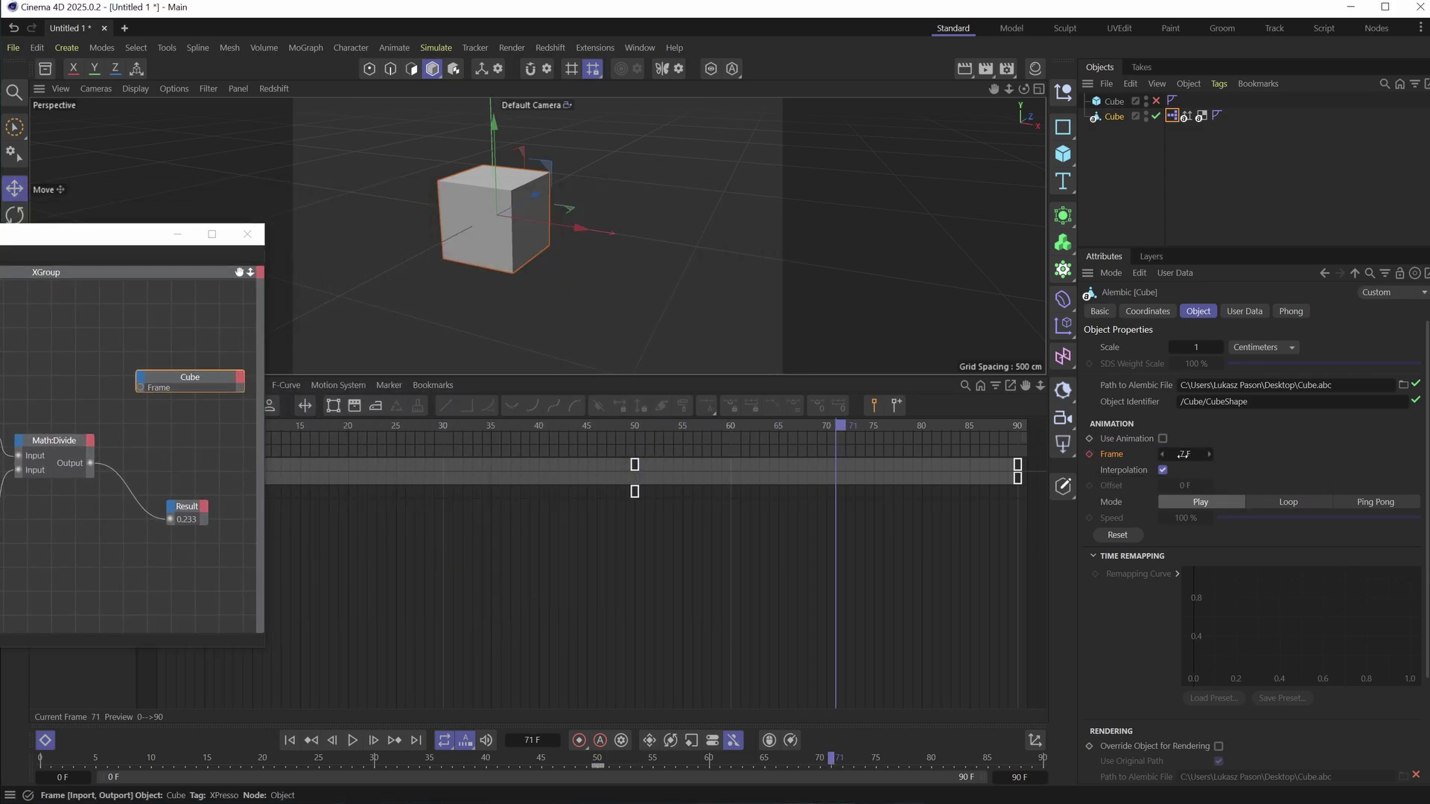
click(1089, 453)
drag(904, 528, 579, 458)
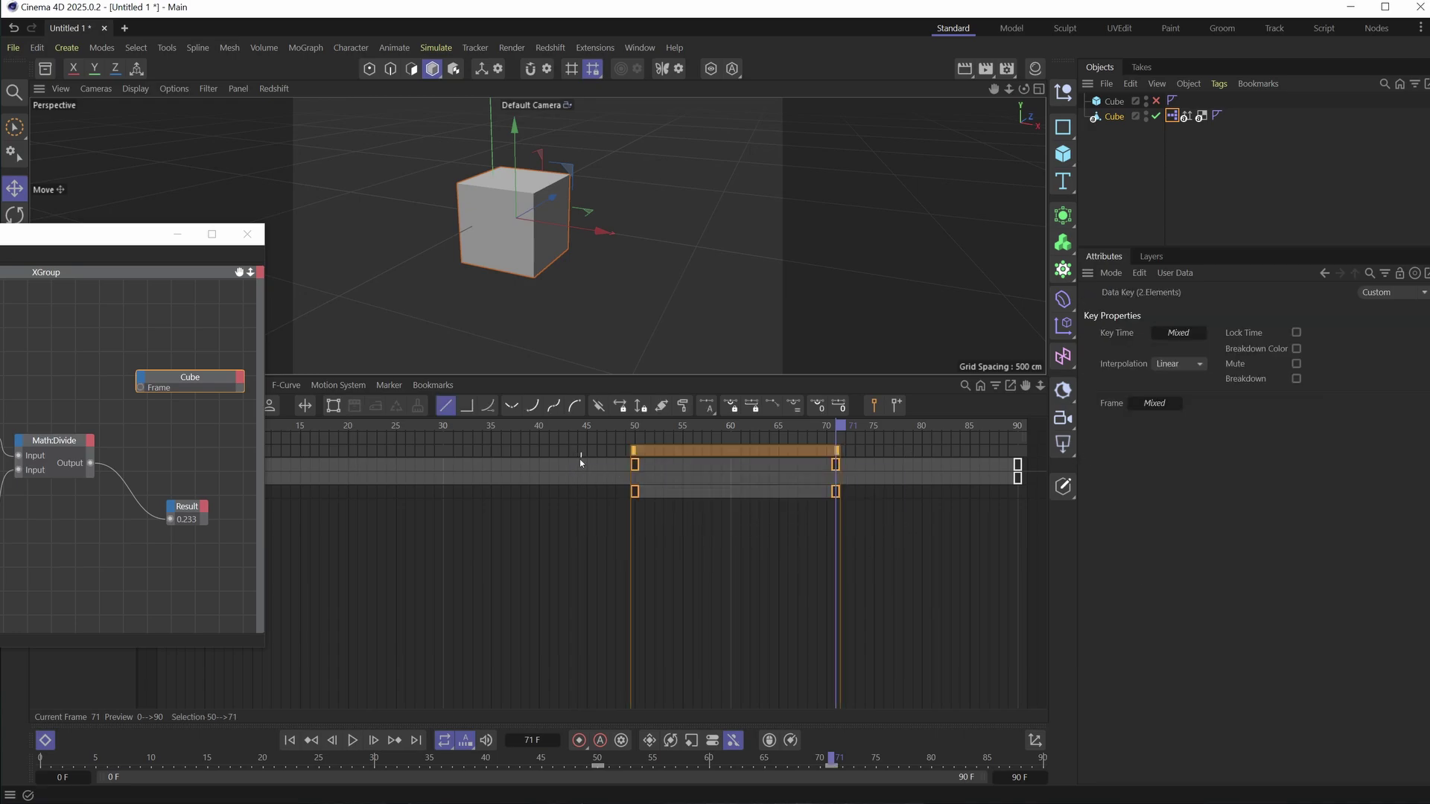
Scrub the timeline to frame 54 and expand the Alembic cube's entry to inspect its Frame track
click(172, 237)
drag(836, 438, 674, 440)
click(37, 492)
click(62, 506)
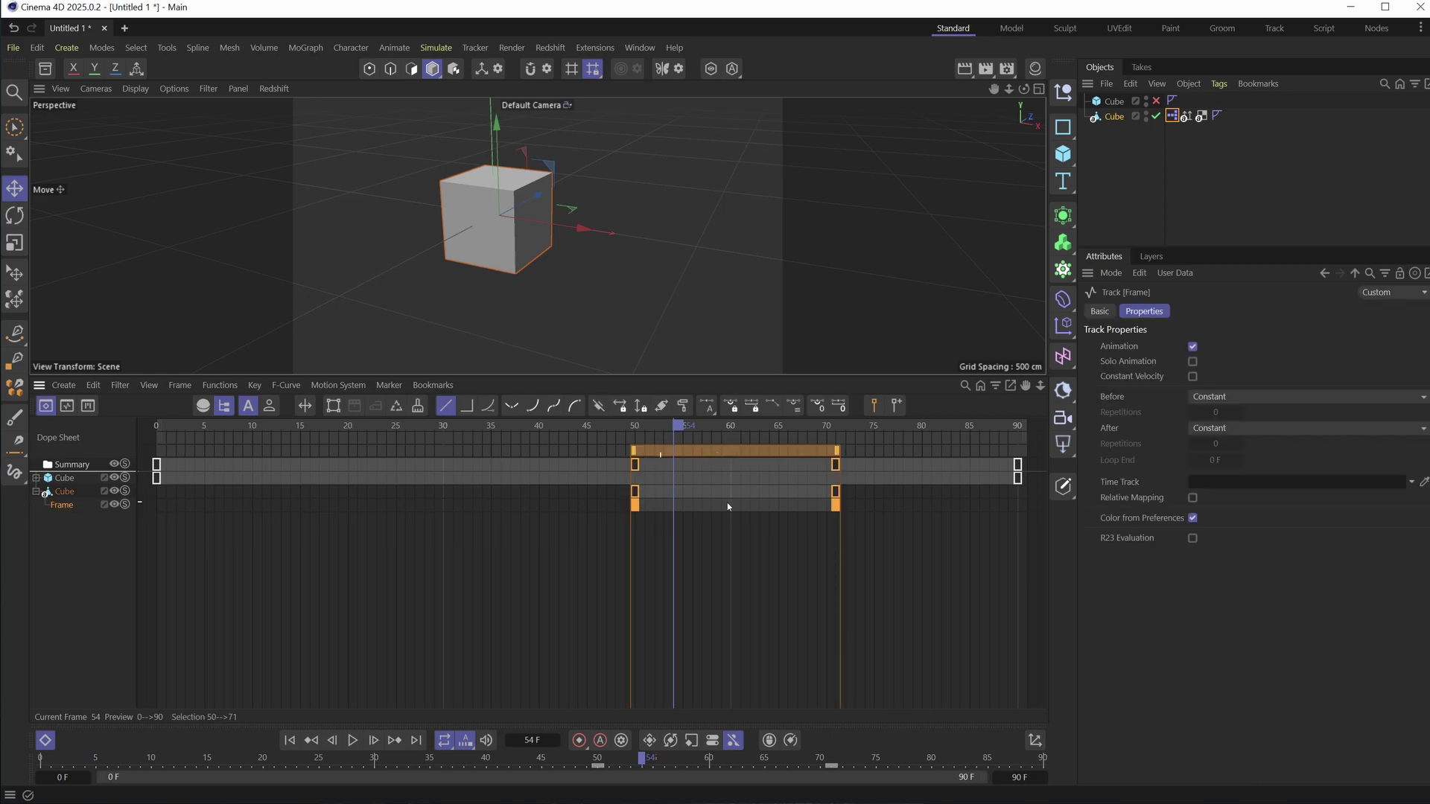
Delete the animation track from the Alembic cube's Frame property
drag(0, 242, 511, 261)
click(1112, 116)
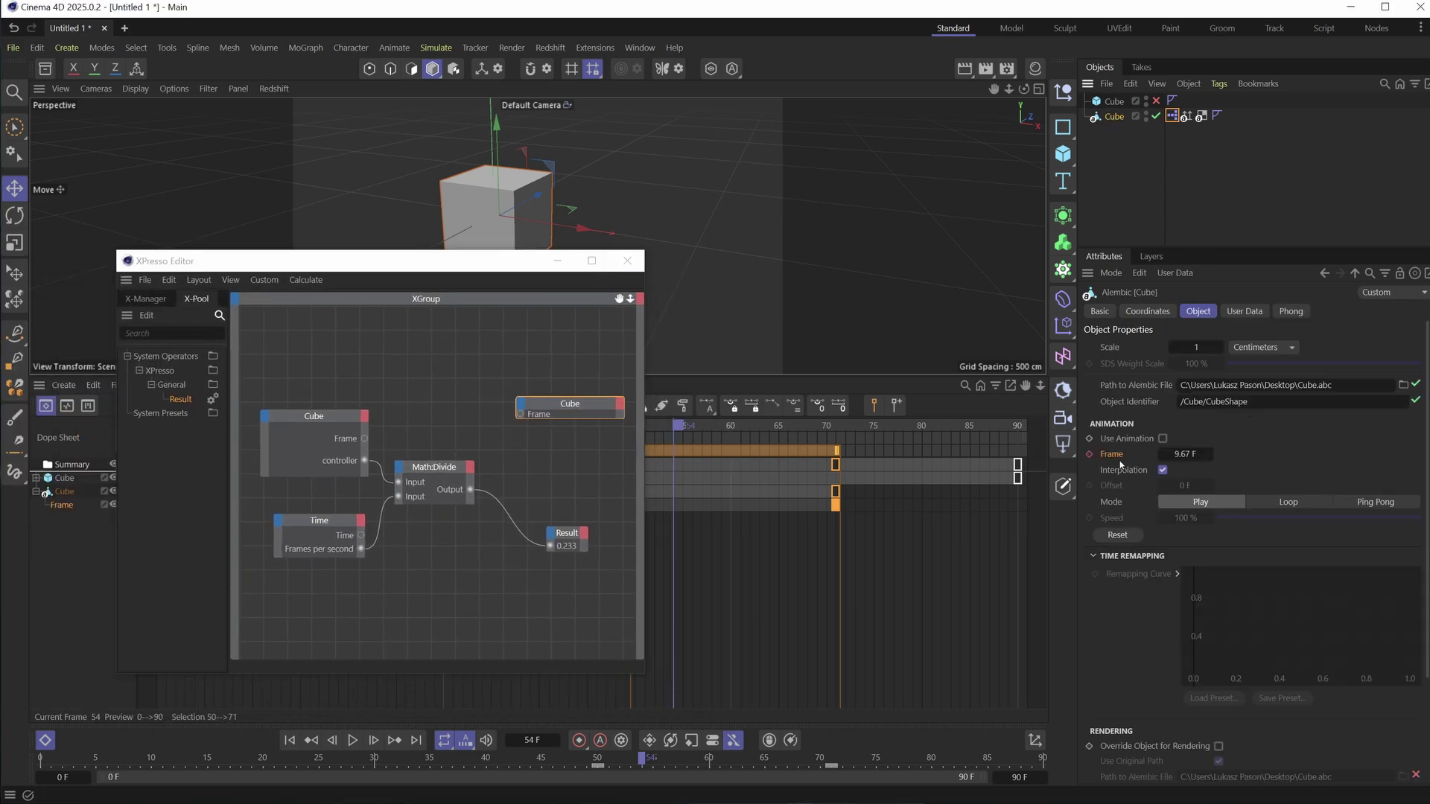
right_click(1120, 460)
mouse_move(1162, 487)
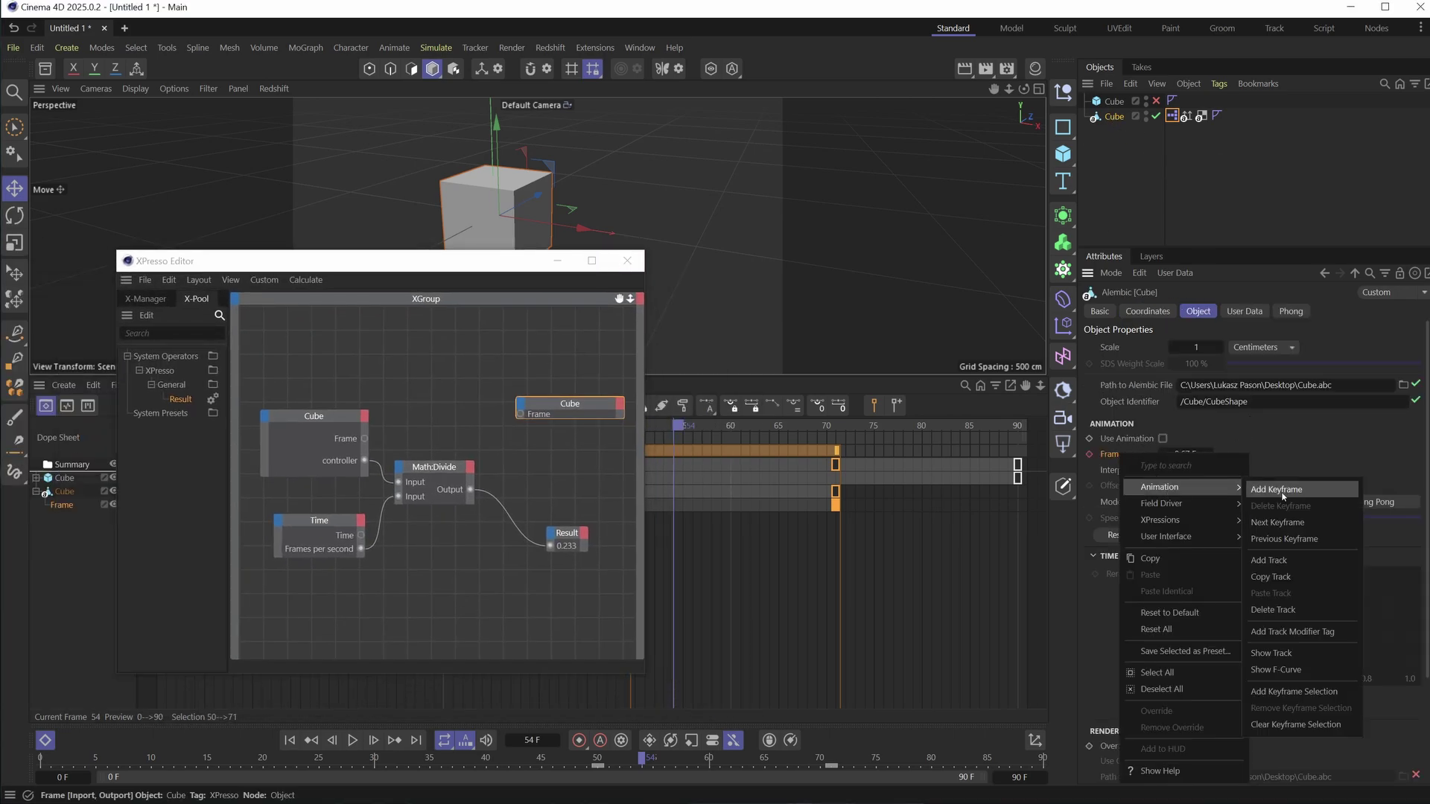
click(1296, 613)
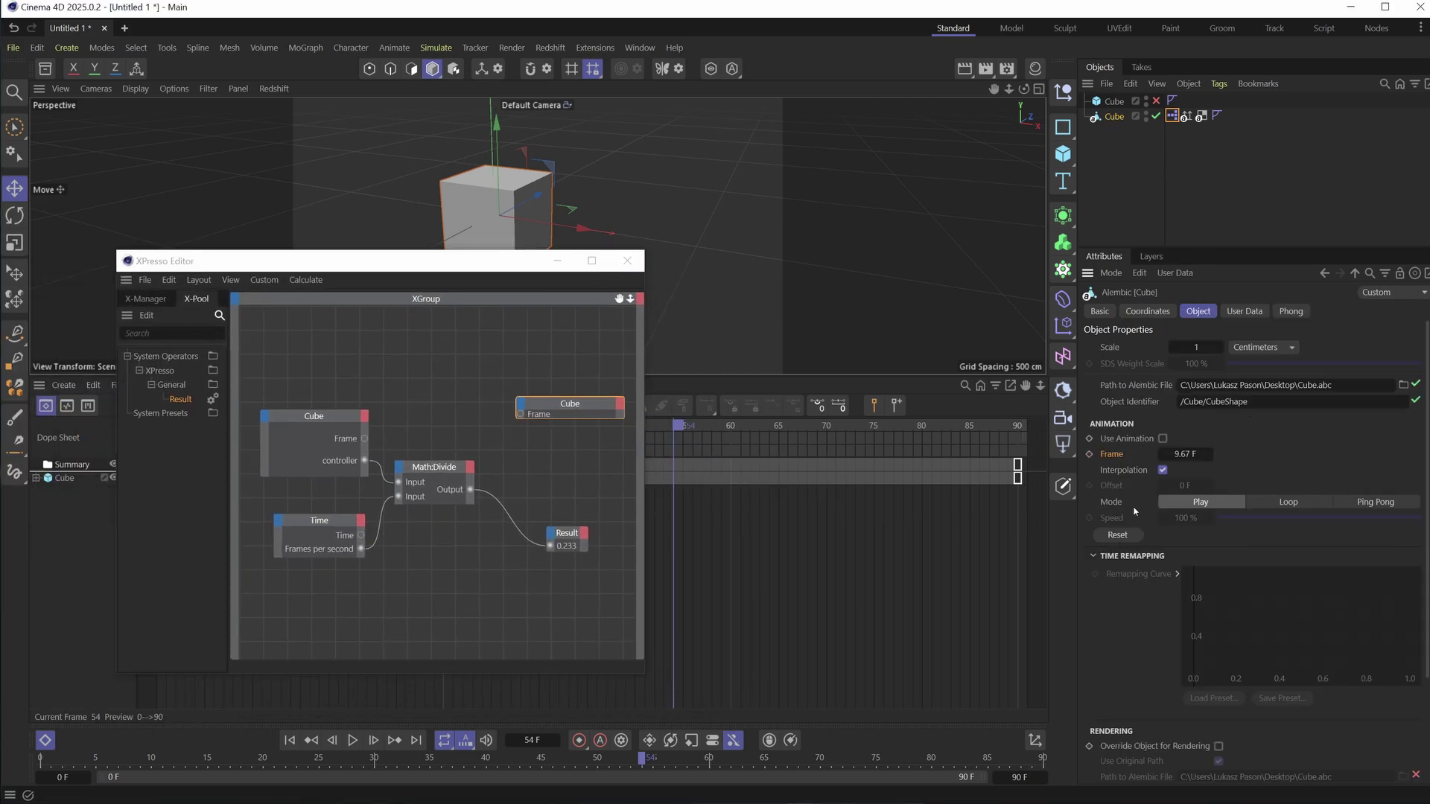
Connect the Divide node's Output to the Cube node's Frame input in the XPresso graph and close the editor
click(470, 489)
drag(471, 491, 519, 414)
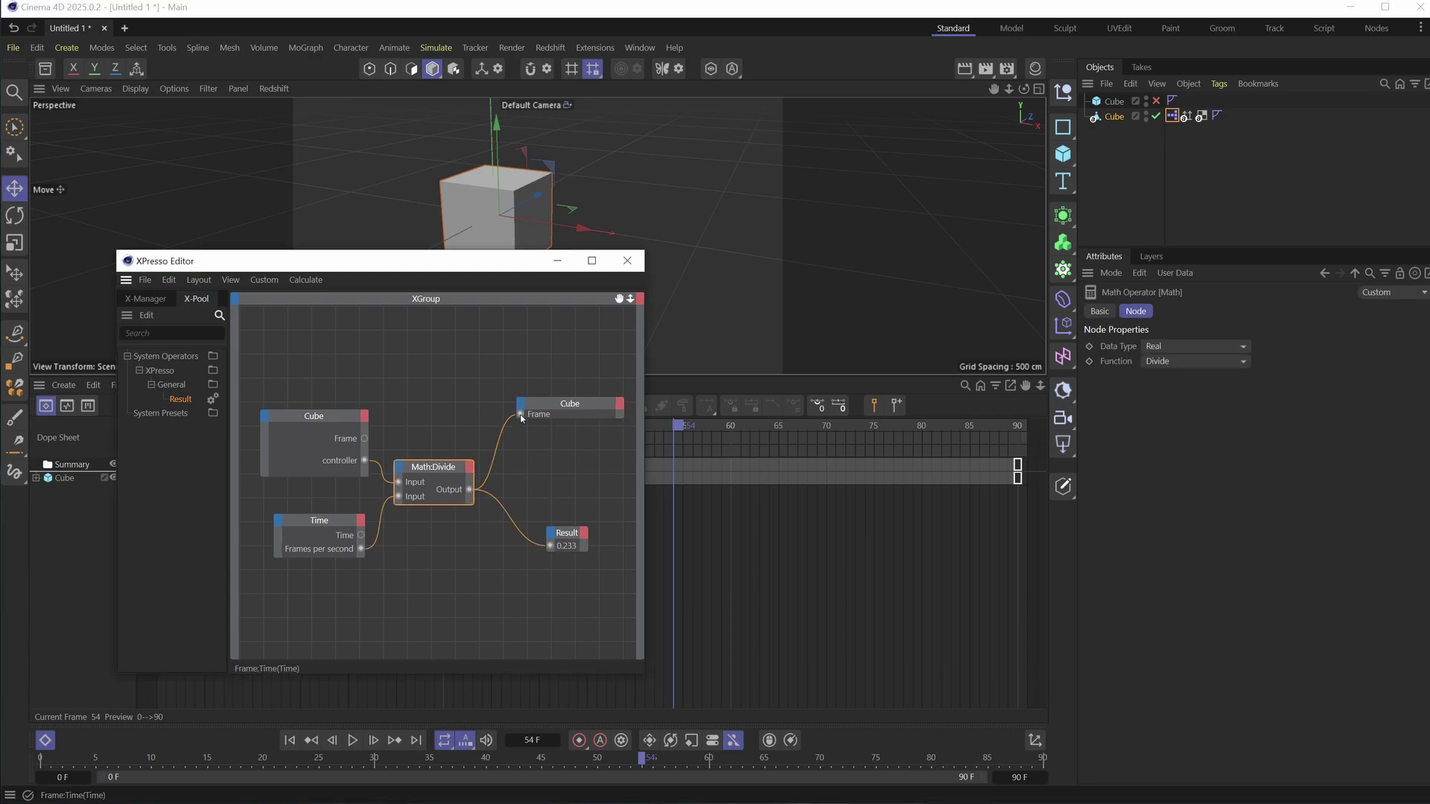
click(627, 261)
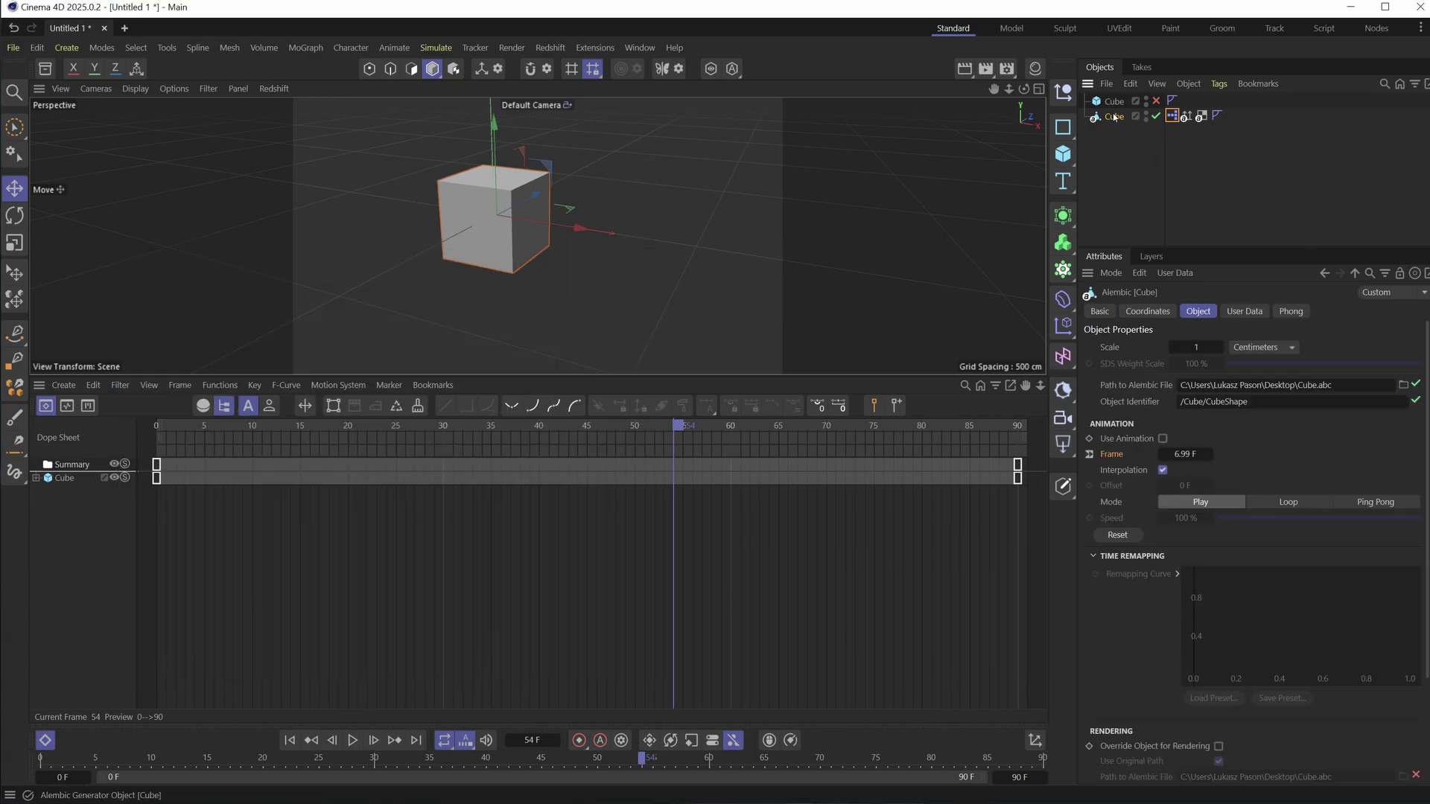
Keyframe the Alembic cube's controller user data at 0 and move that keyframe to timeline frame 22
click(1239, 311)
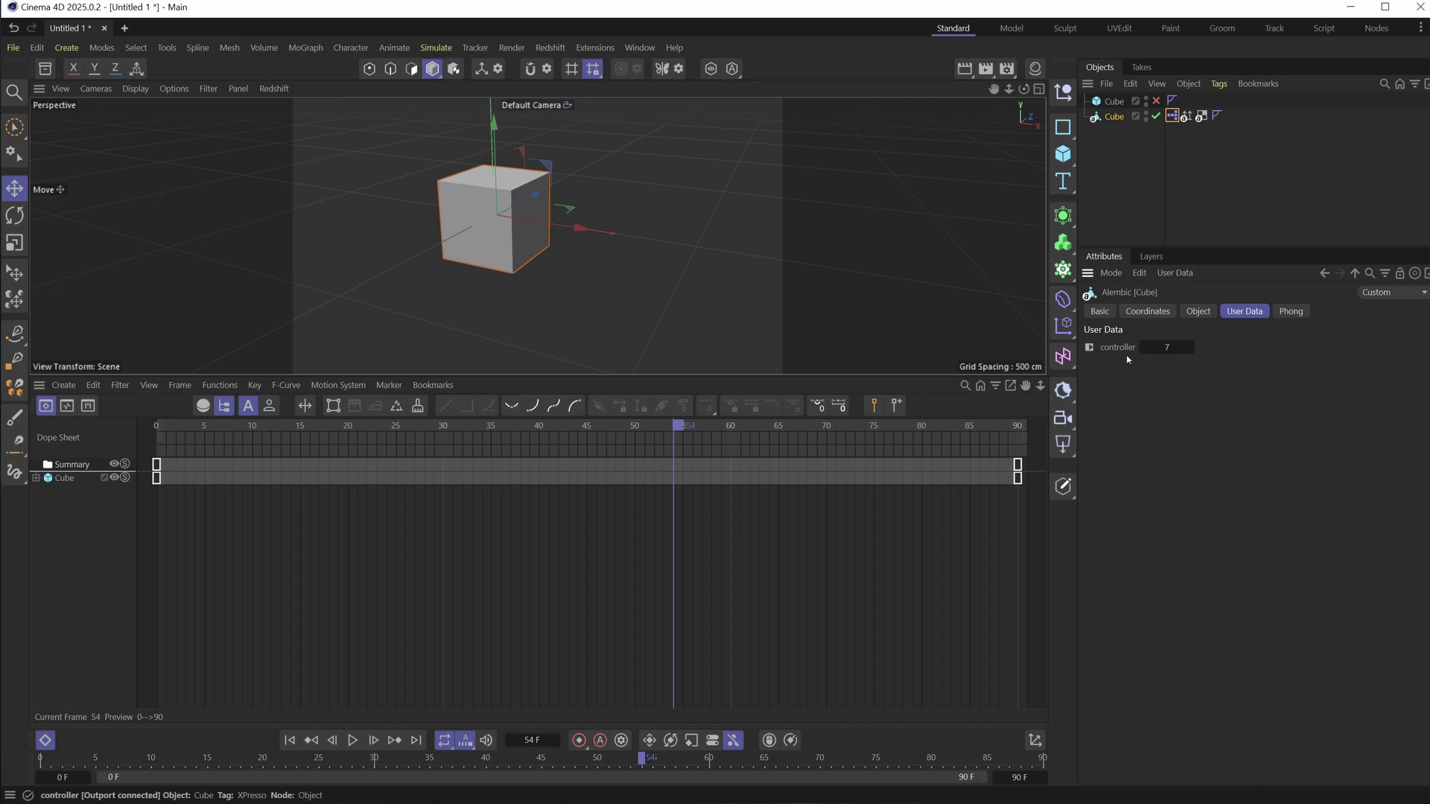
mouse_move(1184, 347)
mouse_down()
mouse_move(1266, 347)
mouse_move(1184, 347)
mouse_up()
ctrl+click(1089, 347)
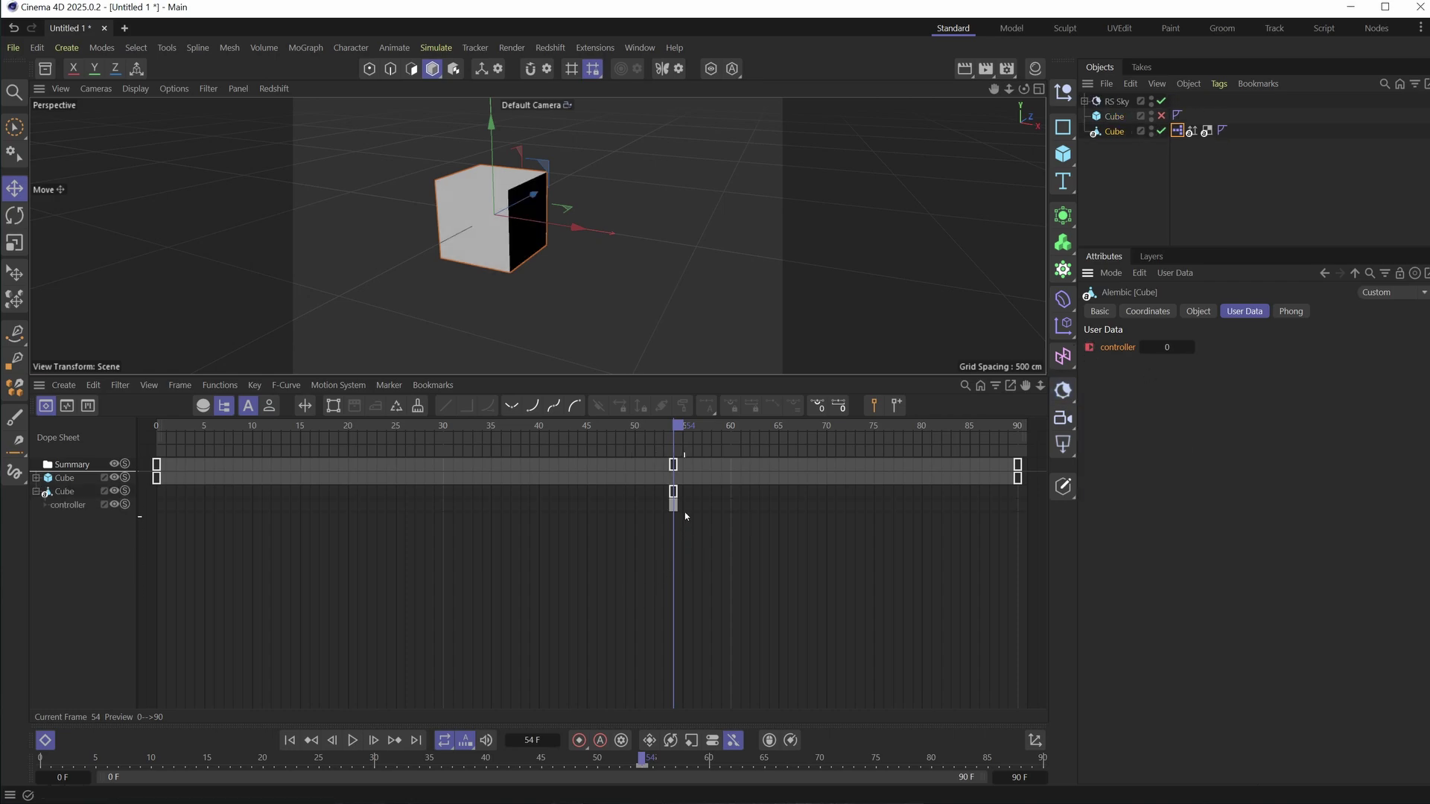
drag(673, 491, 367, 492)
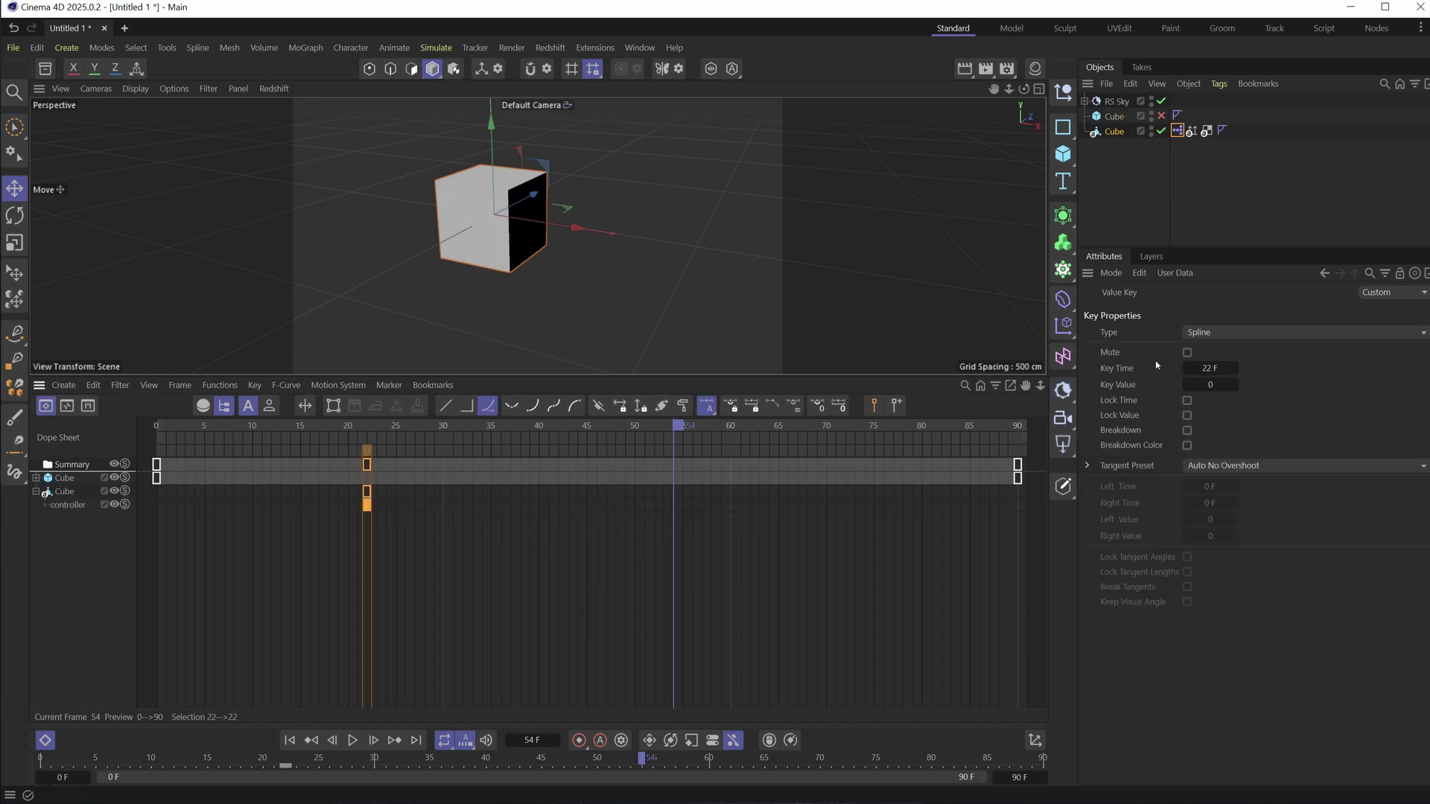
Keyframe the Alembic cube's controller at 82 on timeline frame 54 and scrub back to frame 33
click(1123, 132)
drag(1184, 347, 1245, 347)
click(1089, 348)
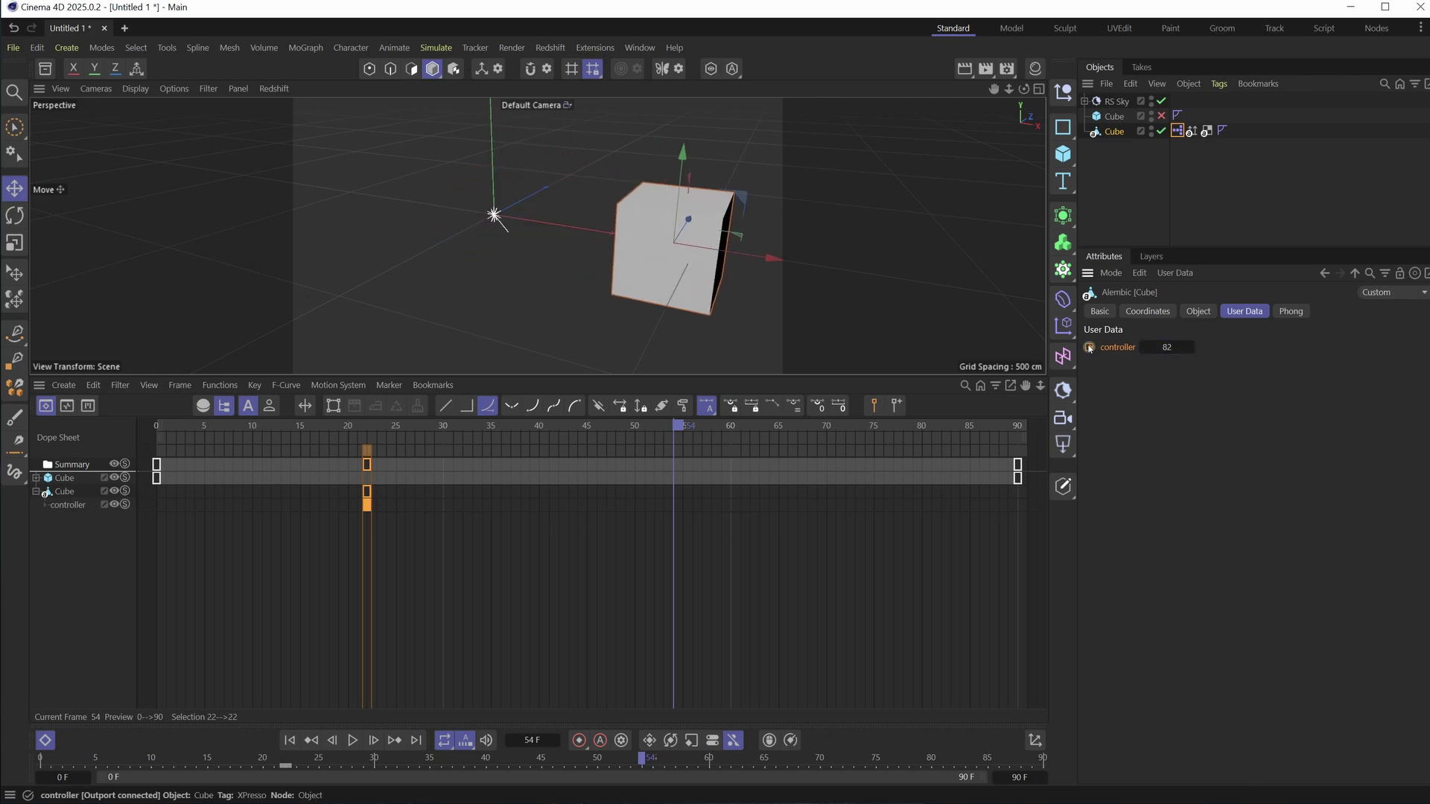
click(726, 569)
drag(675, 425, 473, 425)
Expand the controller track's curve and reshape it with the tangents of the keys at frames 22 and 54, scrubbing to frame 24
click(68, 506)
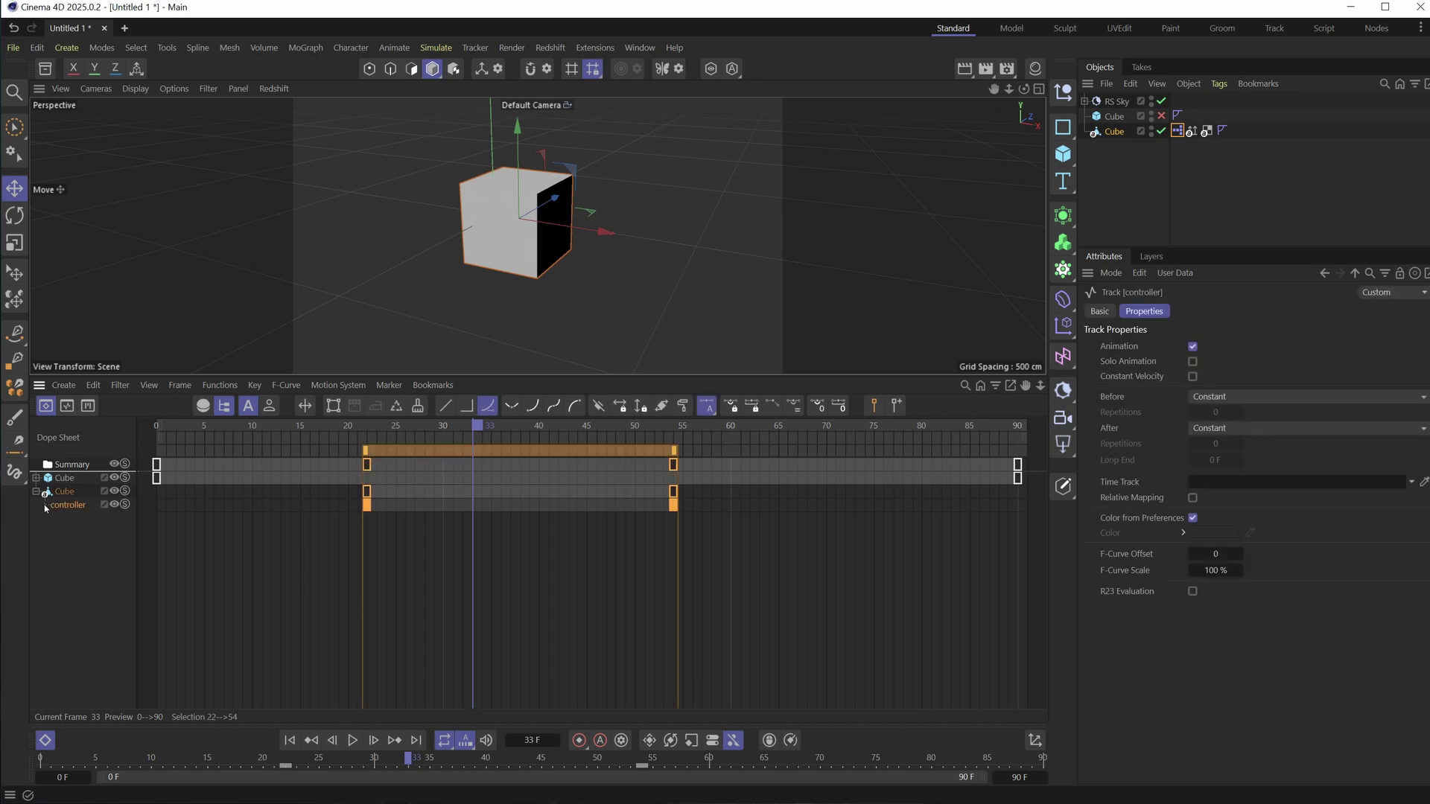
click(44, 505)
drag(306, 523, 498, 594)
drag(477, 543, 441, 513)
drag(716, 513, 560, 544)
drag(496, 435, 392, 438)
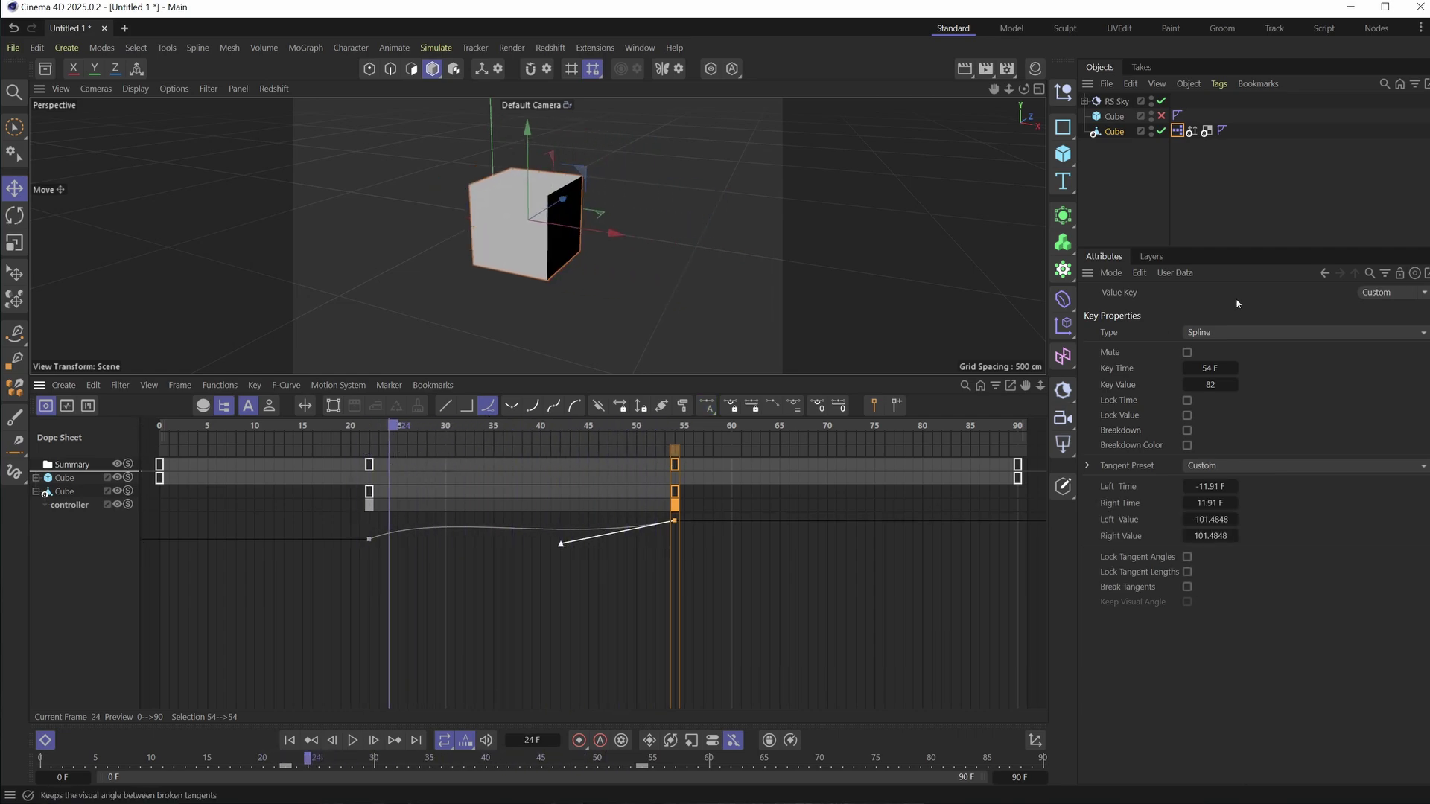
Show the Alembic cube's object properties and scrub the timeline to frame 50 to check how its Frame value responds
click(1116, 132)
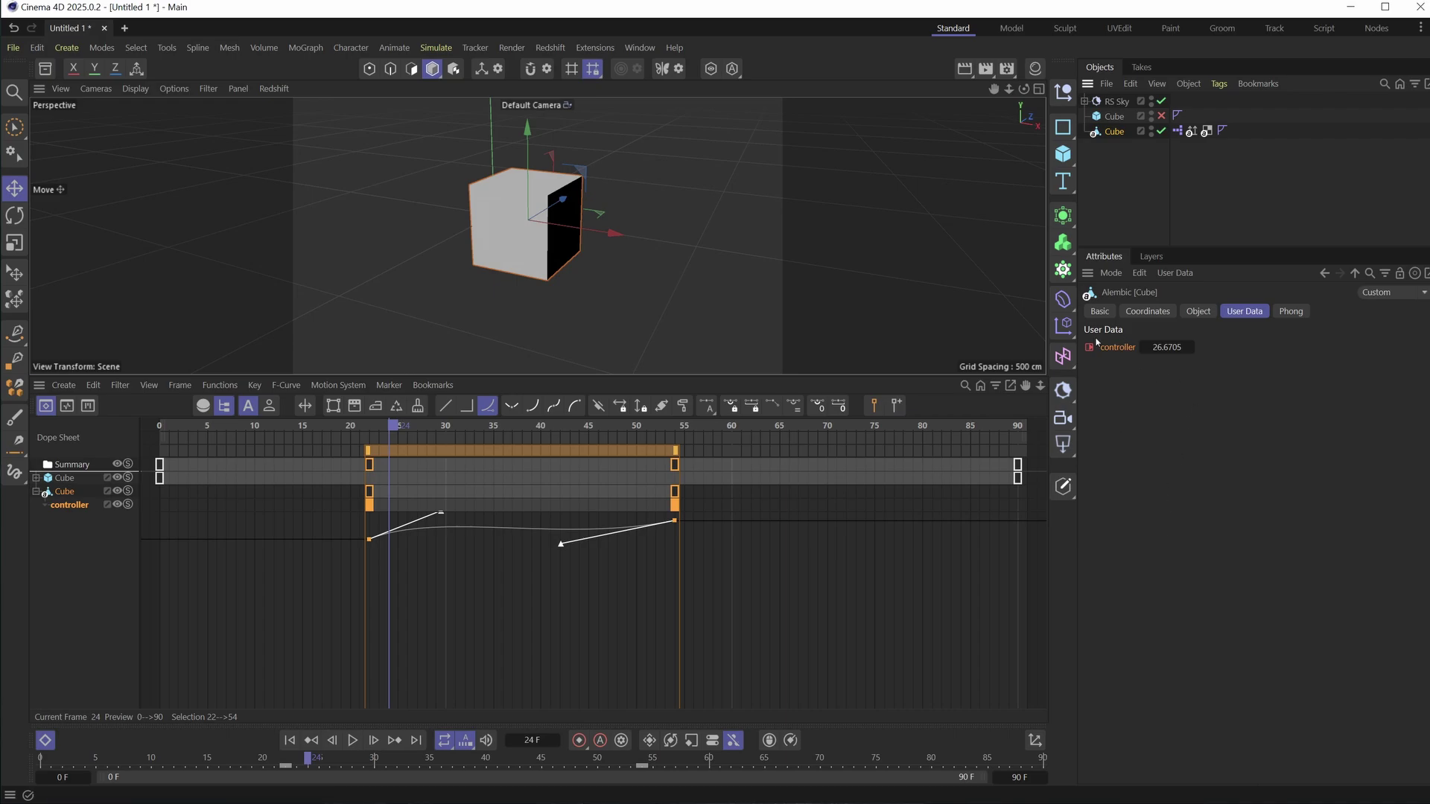
click(1198, 312)
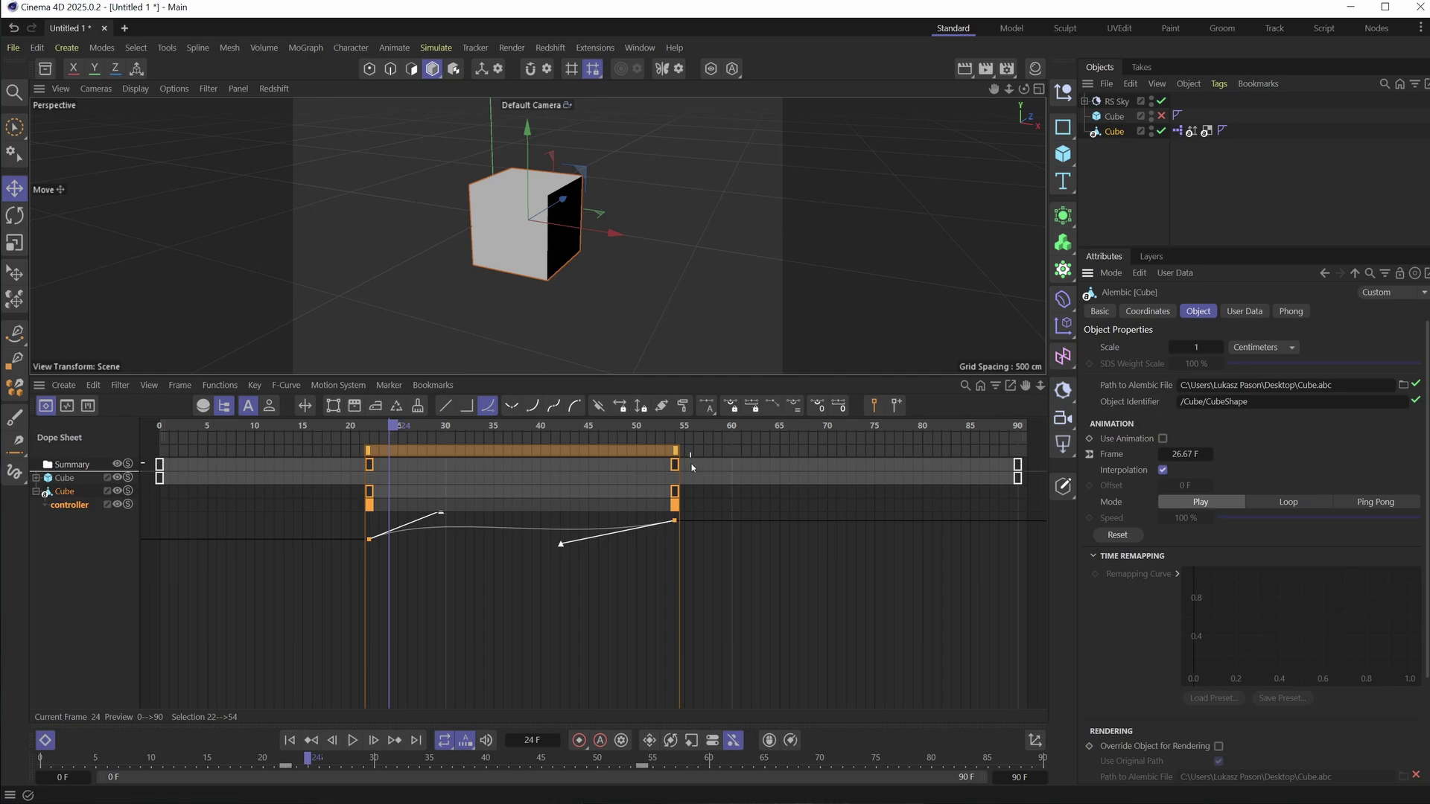
drag(665, 429, 636, 458)
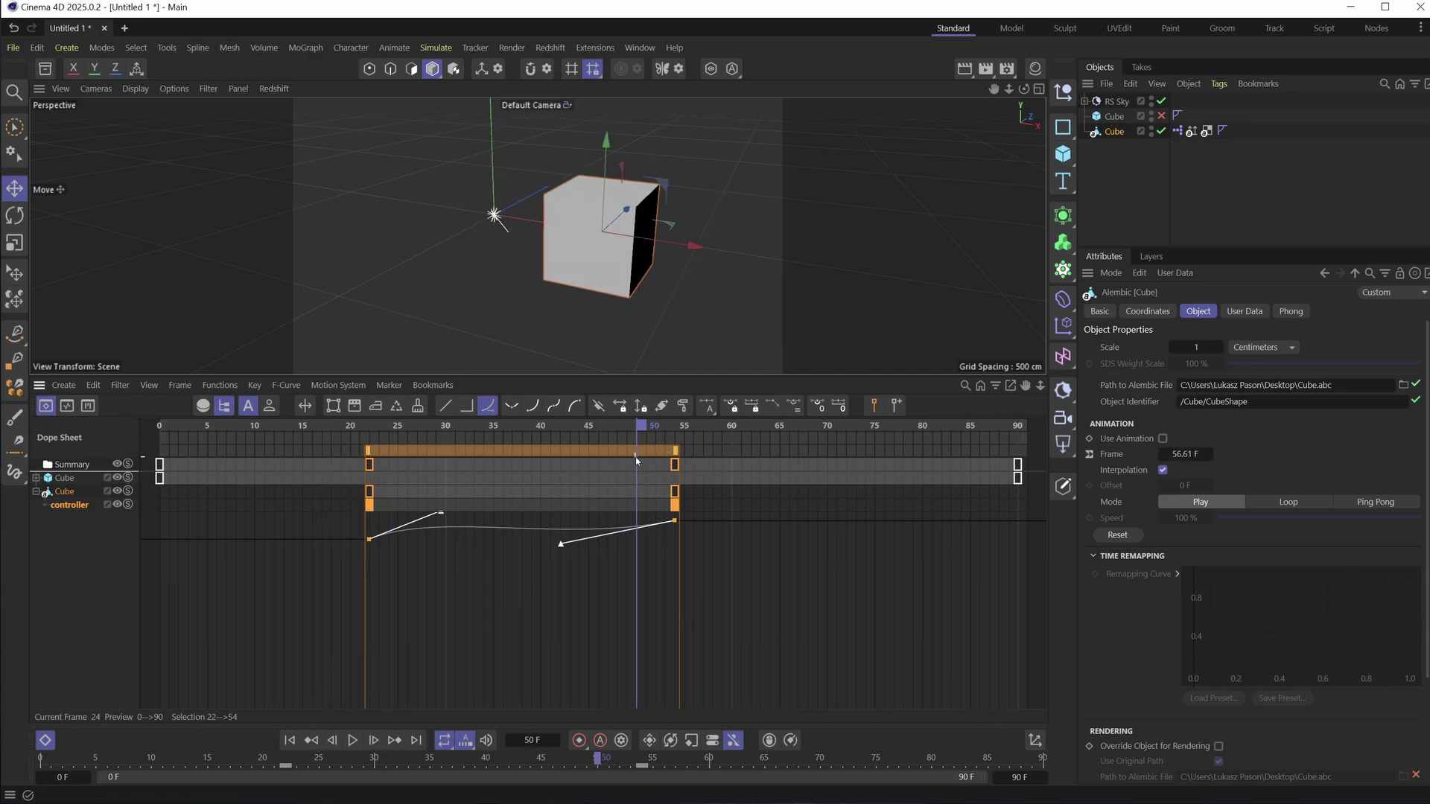